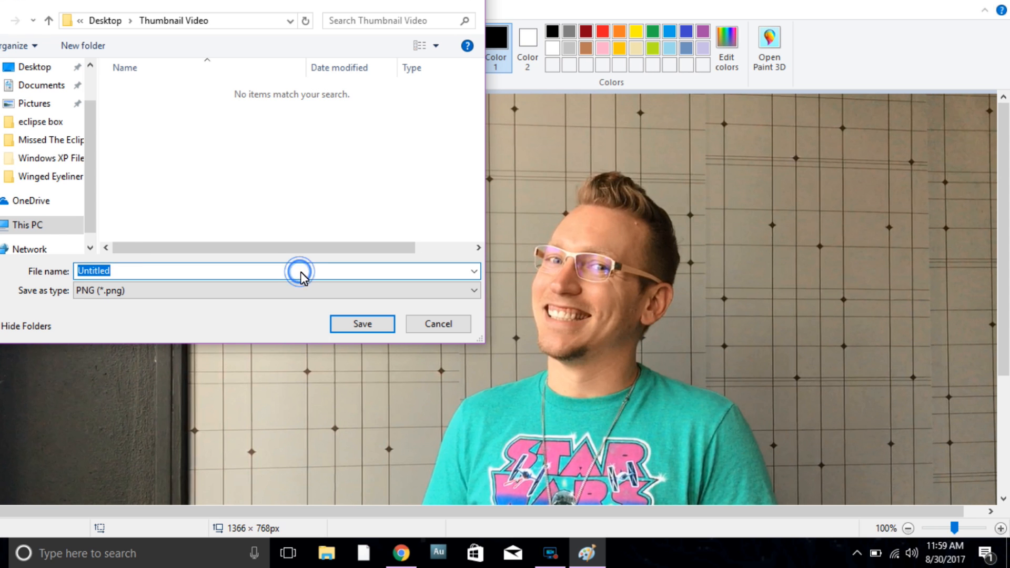
Save the photo as a PNG named "thumbnail oriingal" in the Thumbnail Video folder
type("l oriingal")
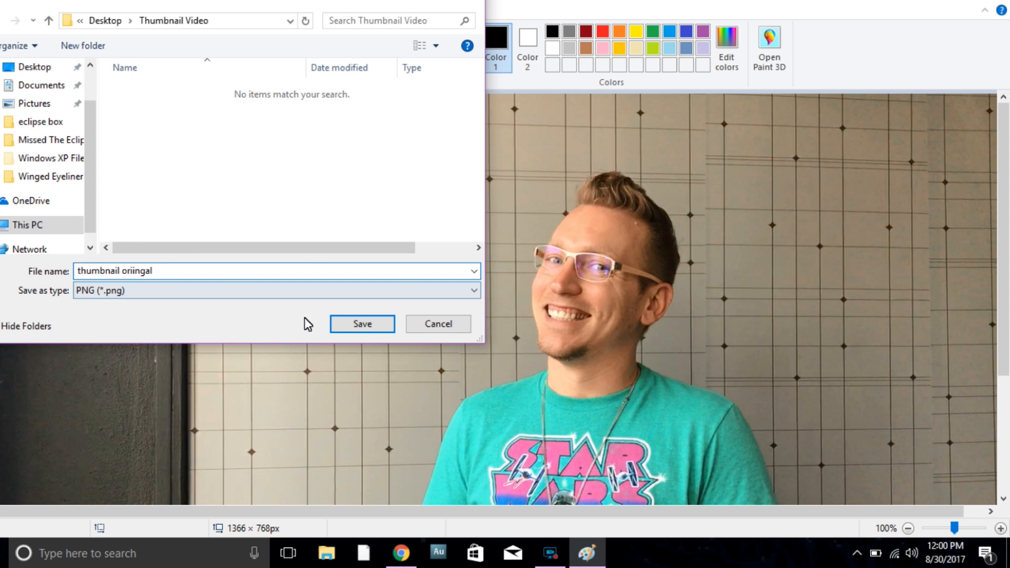
left_click(350, 328)
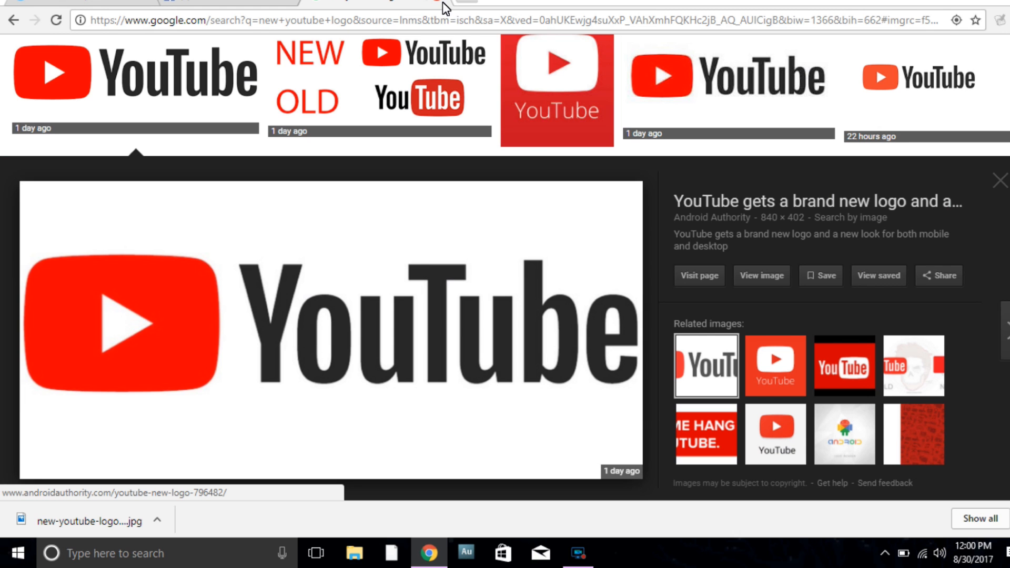
Switch to Chrome, go to pixlr.com and launch Pixlr Editor from its web apps
left_click(463, 24)
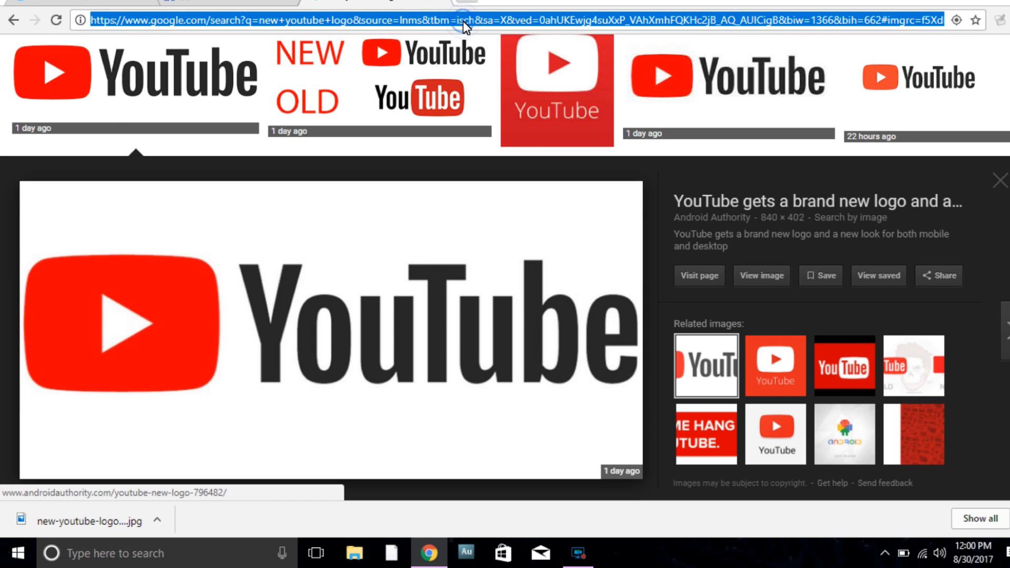
type("pixlr.com")
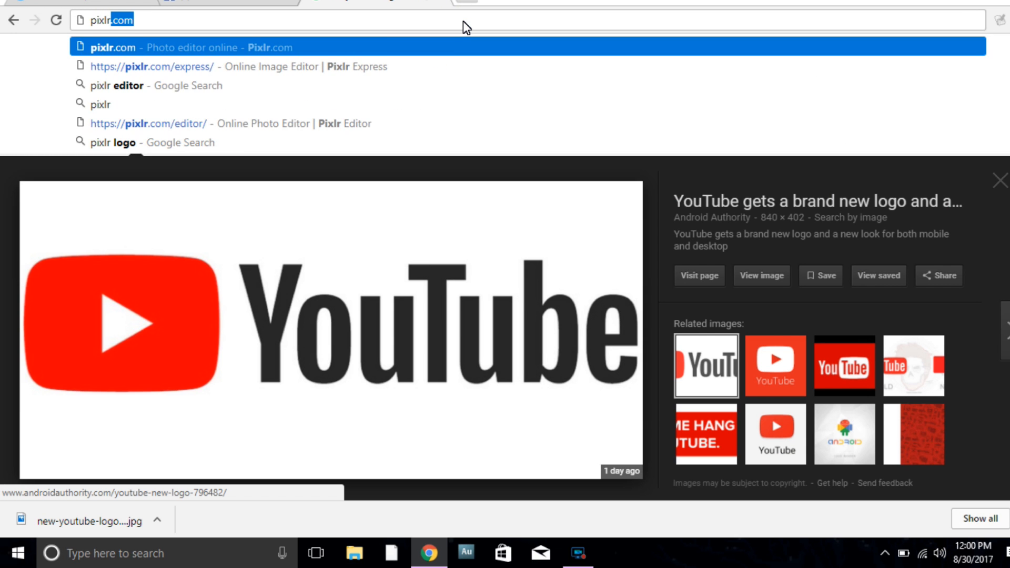
key("Return")
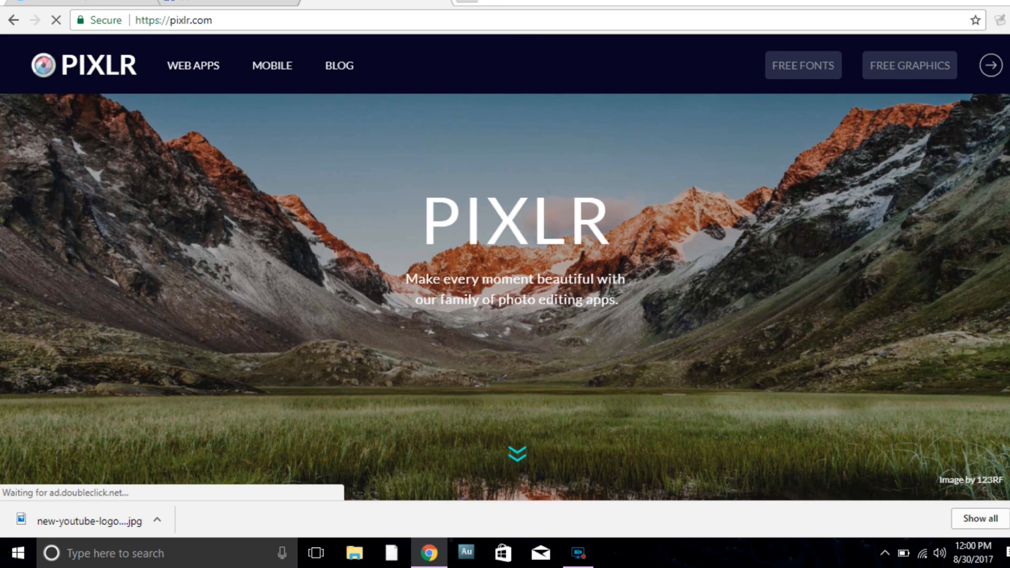
left_click(1002, 519)
scroll(662, 347, "down", 3)
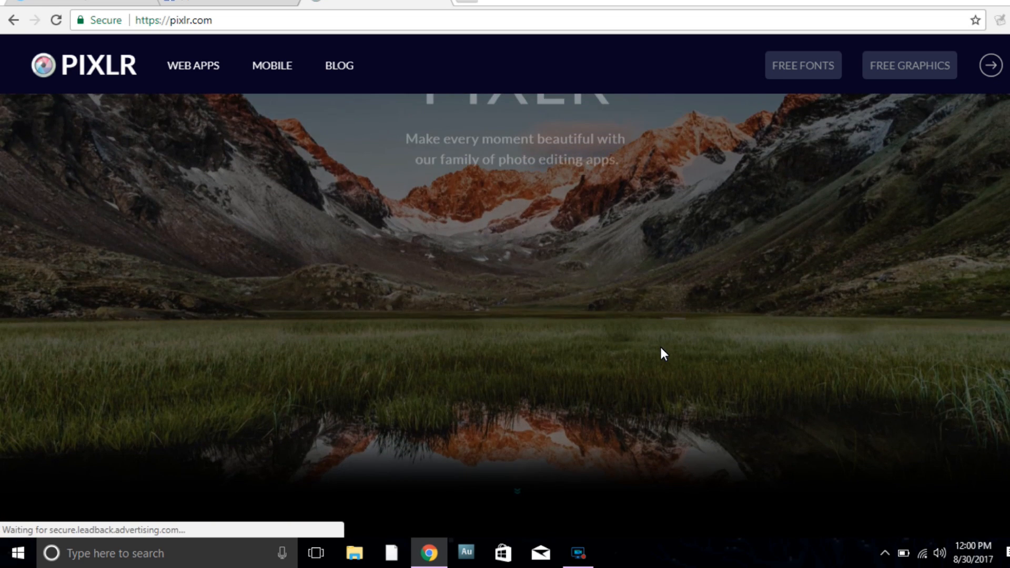
scroll(661, 348, "down", 5)
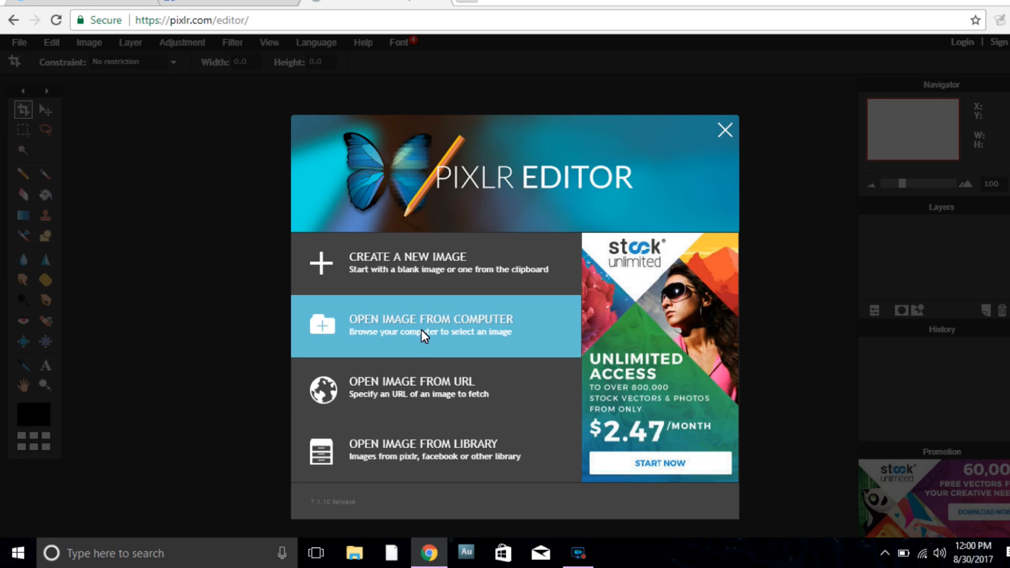
Open the "thumbnail oriingal" image from the Desktop's Thumbnail Video folder and enlarge its image window slightly to fit the photo
left_click(422, 330)
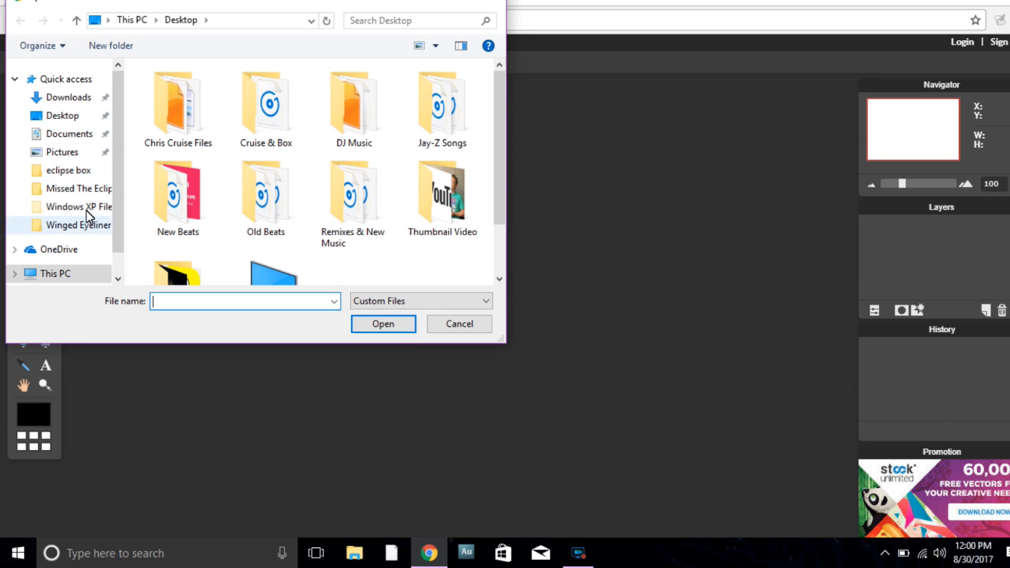
left_click(66, 115)
double_click(460, 161)
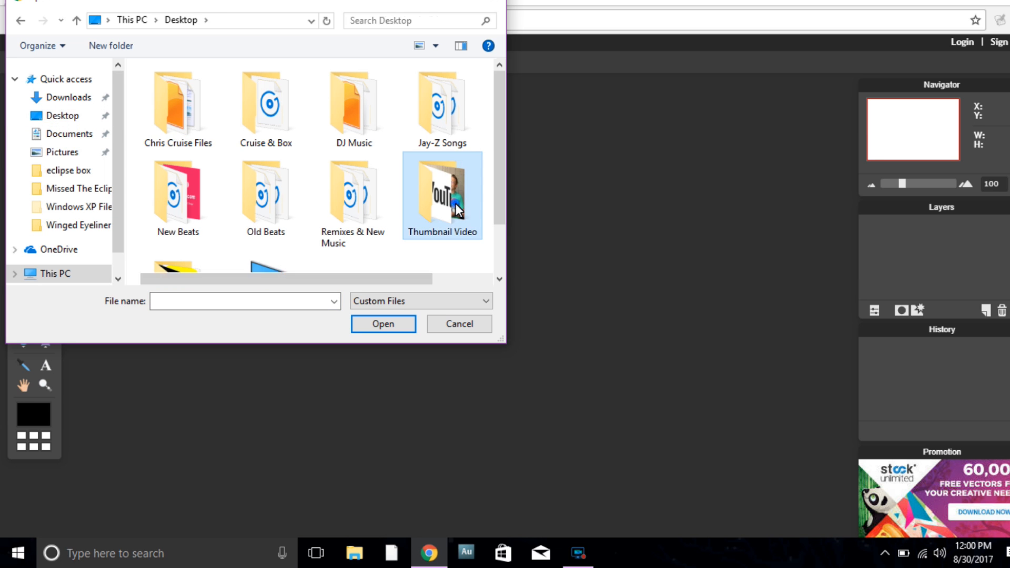
double_click(285, 112)
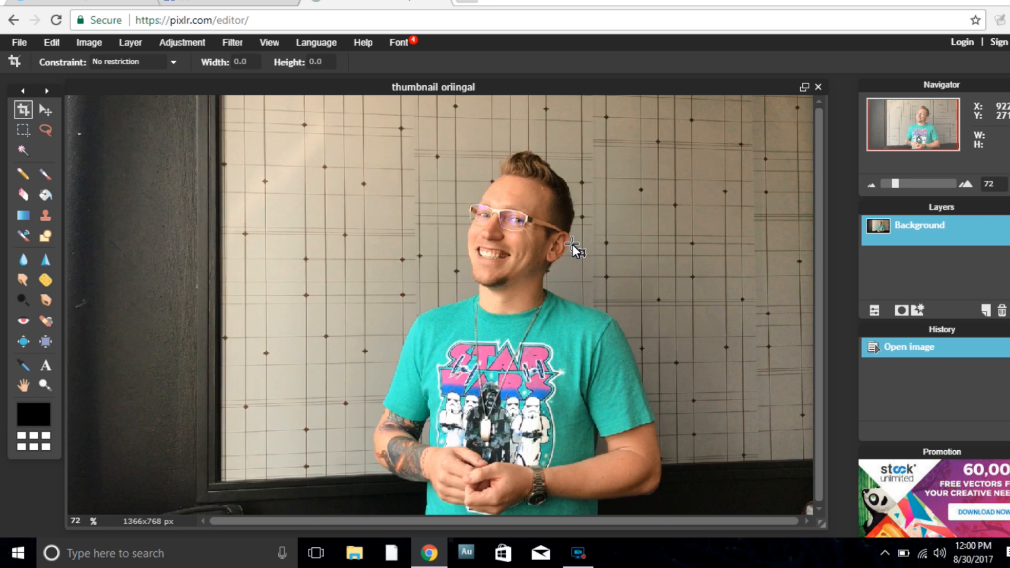
mouse_move(824, 529)
left_mouse_down()
mouse_move(848, 545)
mouse_move(819, 428)
mouse_move(867, 532)
mouse_move(755, 421)
mouse_move(809, 533)
mouse_move(830, 536)
left_mouse_up()
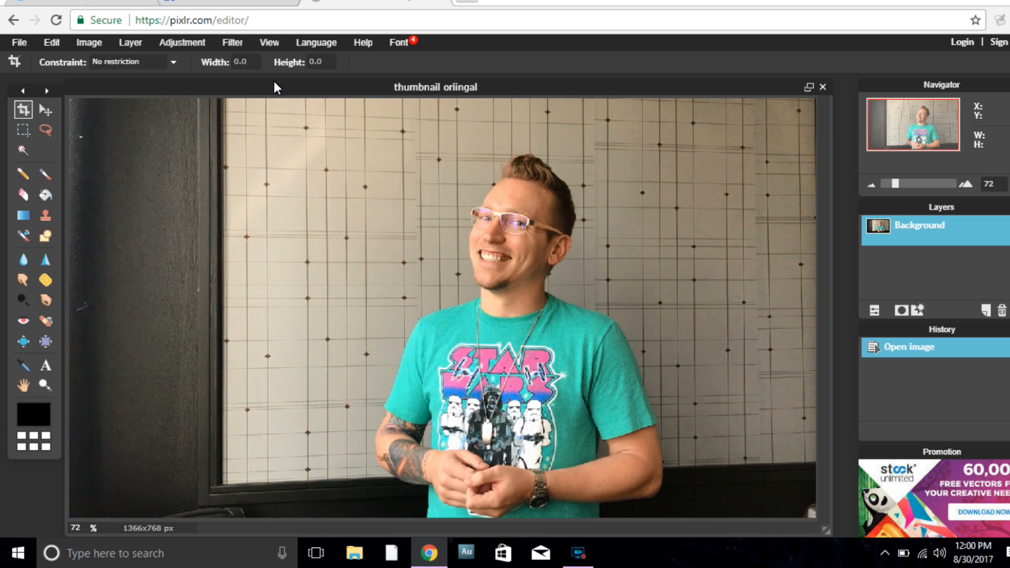
Launch Pixlr Express from pixlr.com in a new tab and open the "thumbnail oriingal" image in it
left_click(470, 4)
type("pixlr.com")
key("Return")
scroll(434, 199, "down", 2)
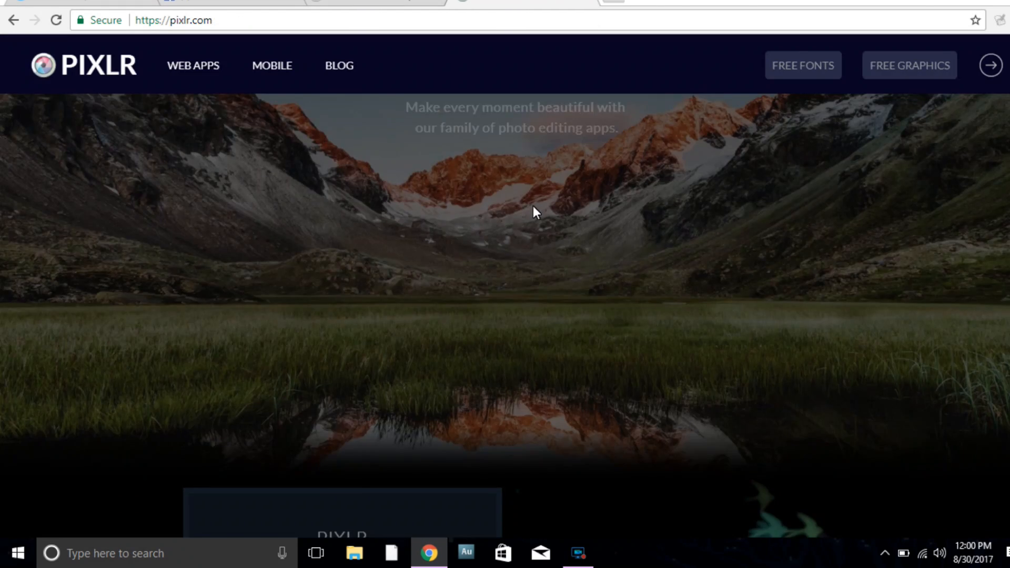
scroll(516, 144, "down", 5)
left_click(680, 311)
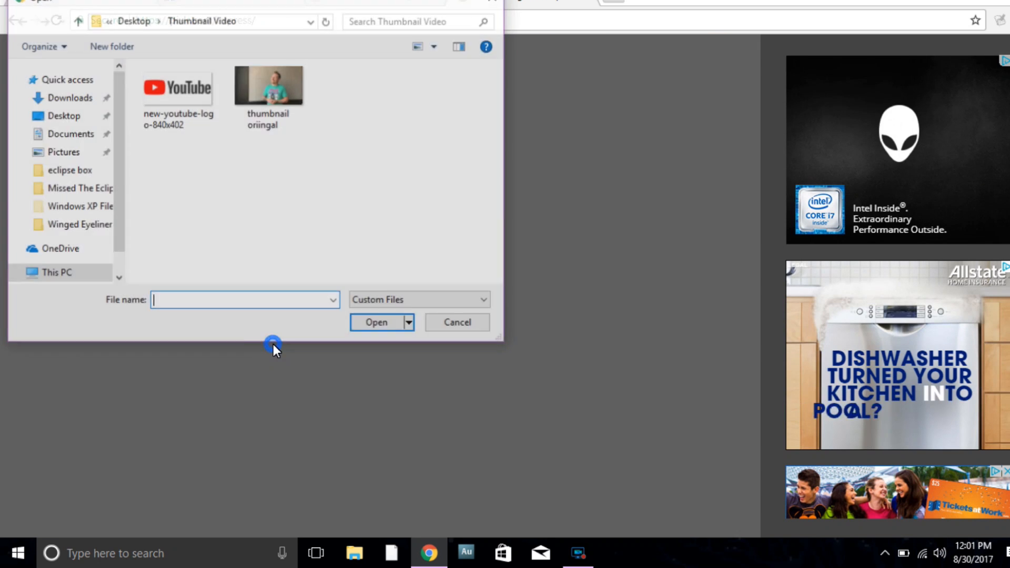
double_click(286, 105)
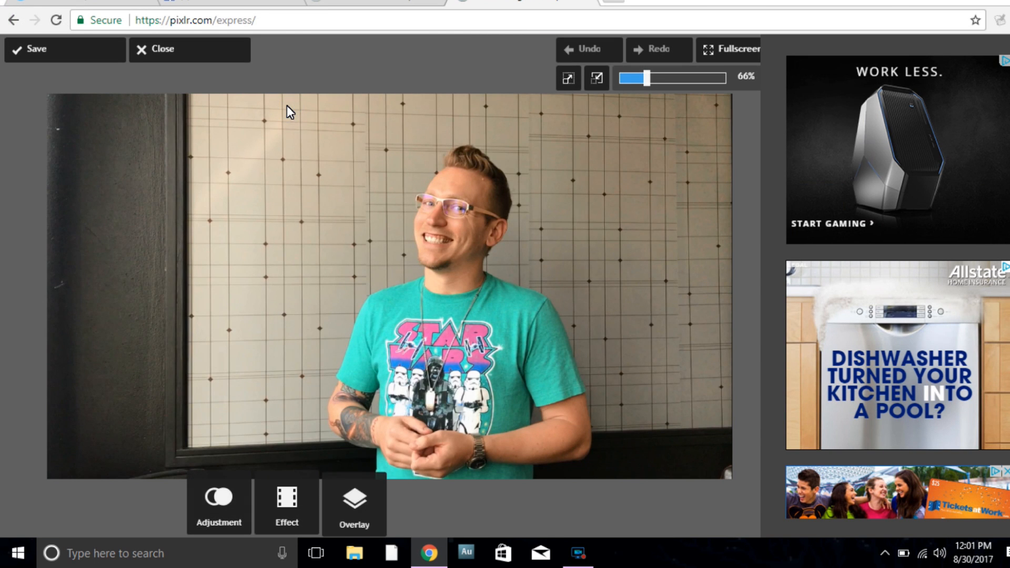
Crop the photo at a 16:9 ratio to 1169 × 657 pixels around the man, and close the Pixlr Express tab
left_click(219, 479)
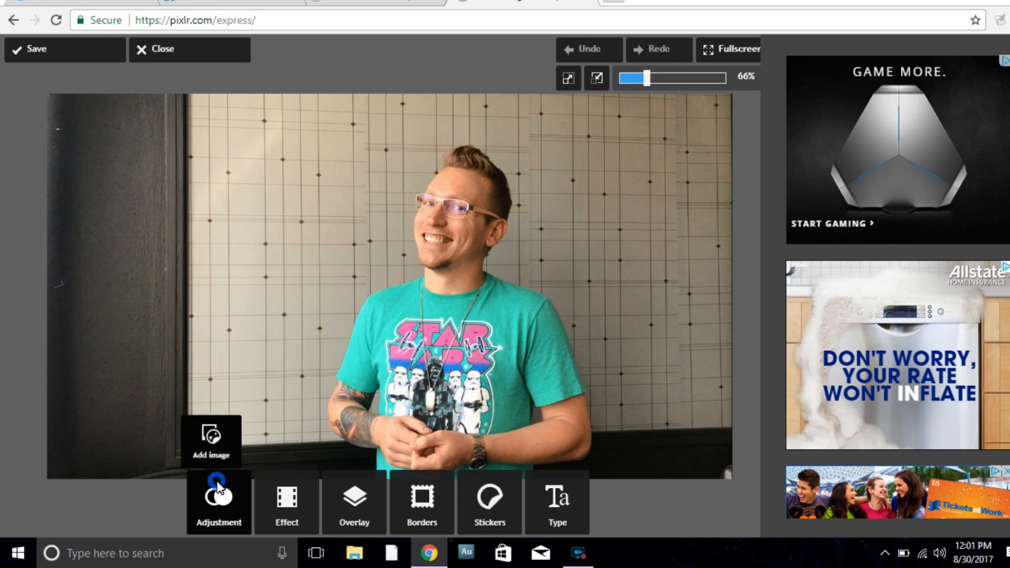
left_click(216, 497)
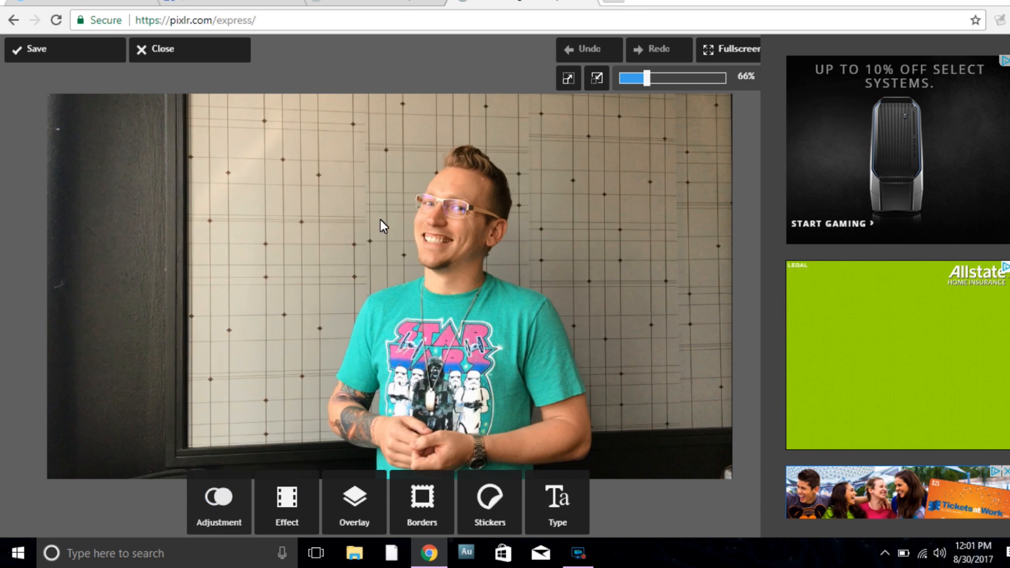
left_click(221, 497)
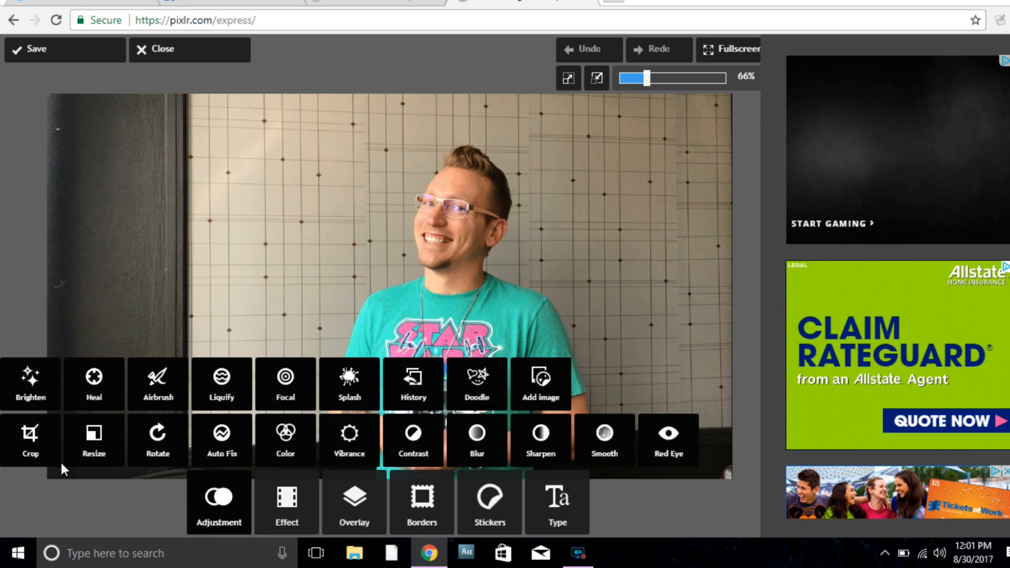
left_click(46, 452)
left_click(326, 524)
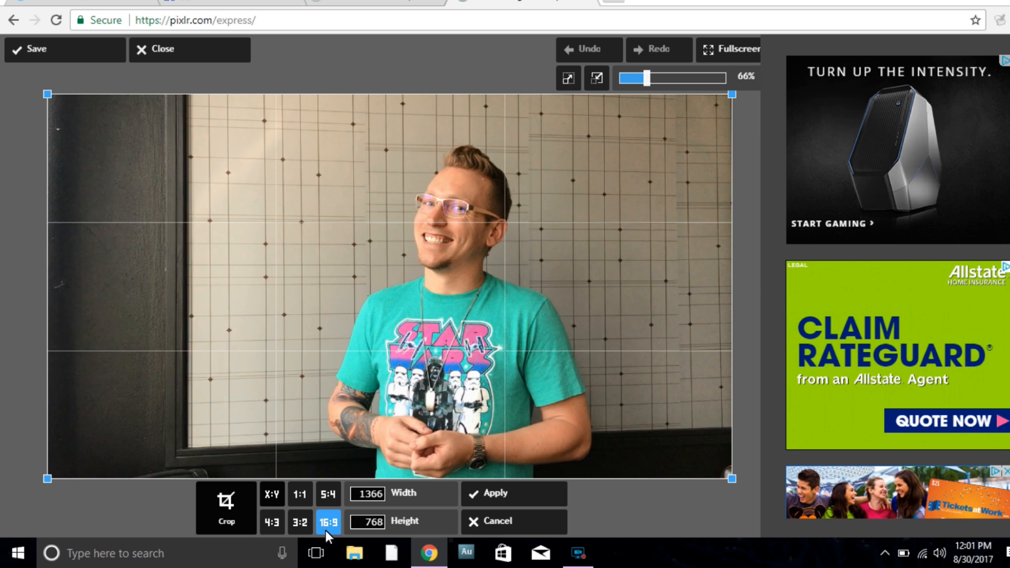
left_click_drag(53, 476, 149, 419)
left_click_drag(289, 323, 308, 368)
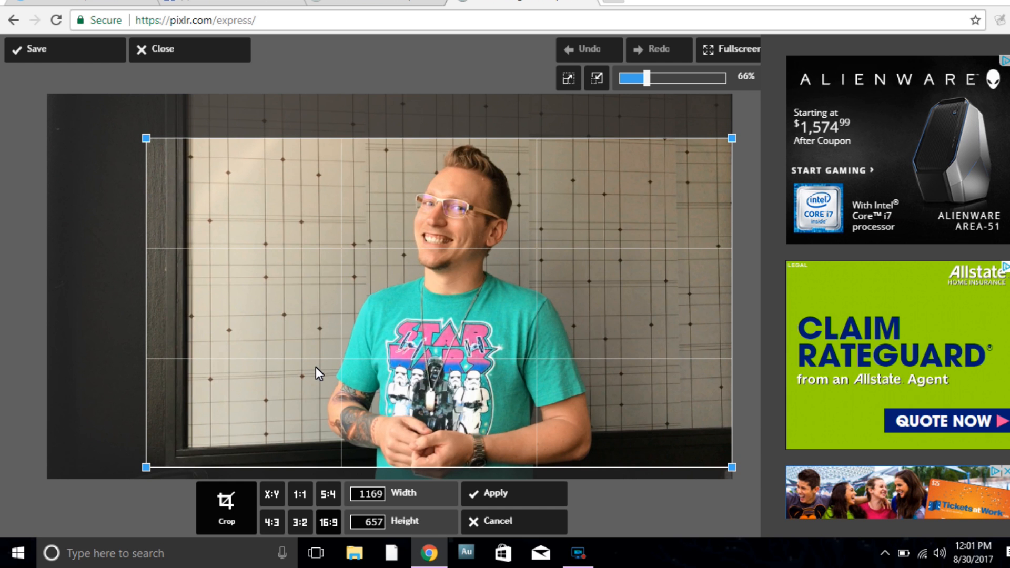
left_click(506, 500)
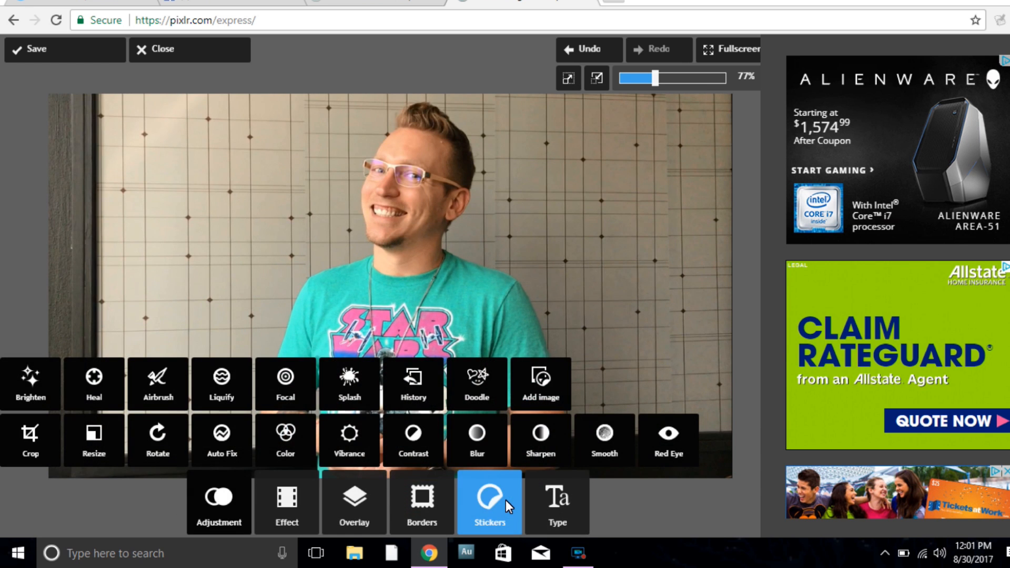
left_click(232, 498)
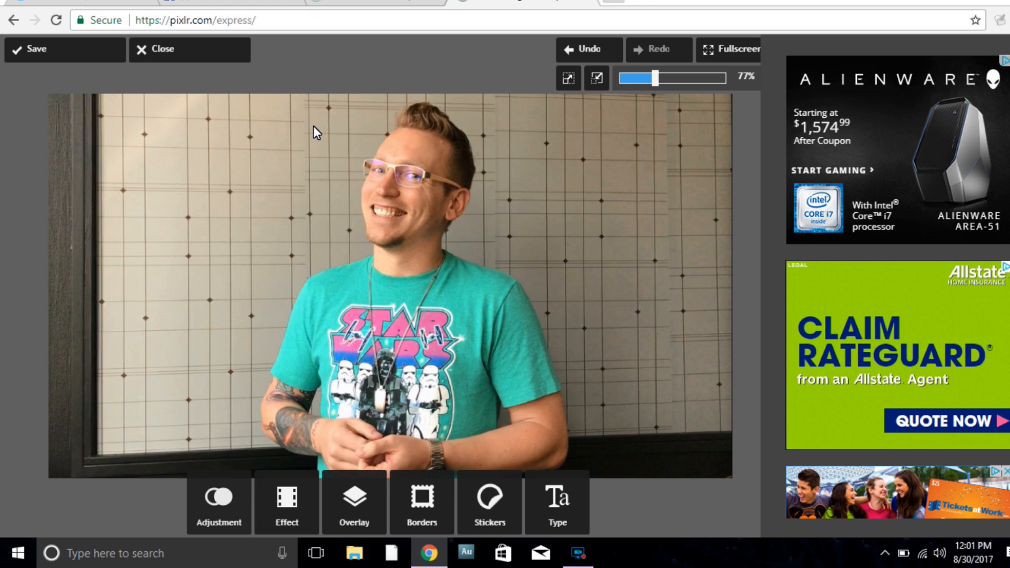
left_click(580, 8)
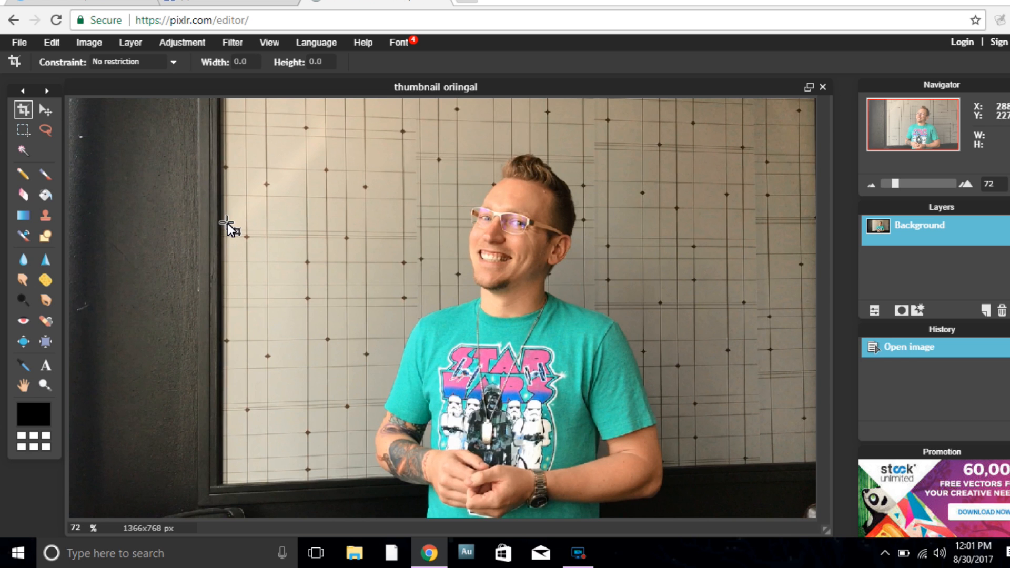
Erase the backdrop to the left of the man and above his head with the Eraser's hard round 200 brush
left_click(26, 200)
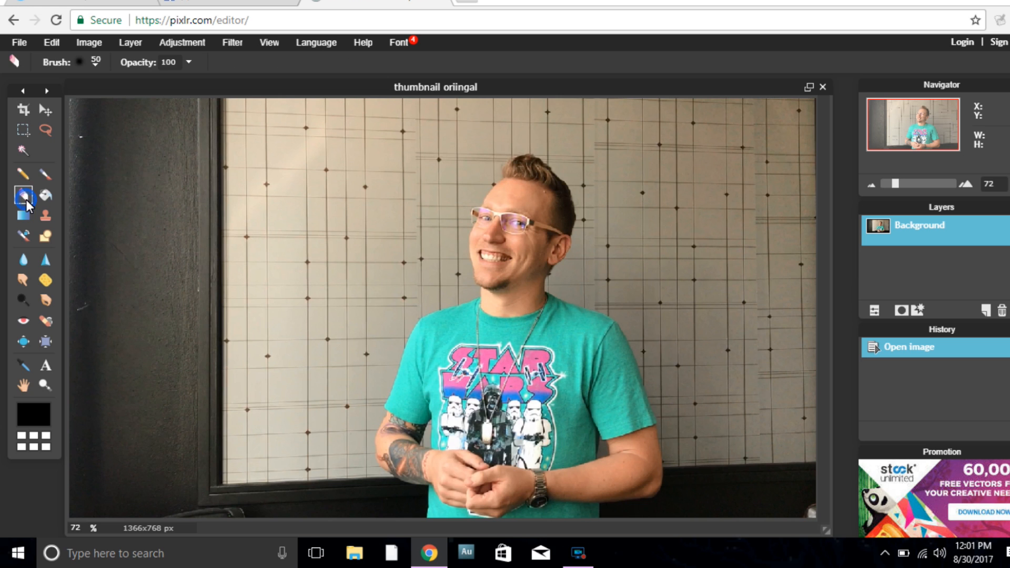
left_click(96, 65)
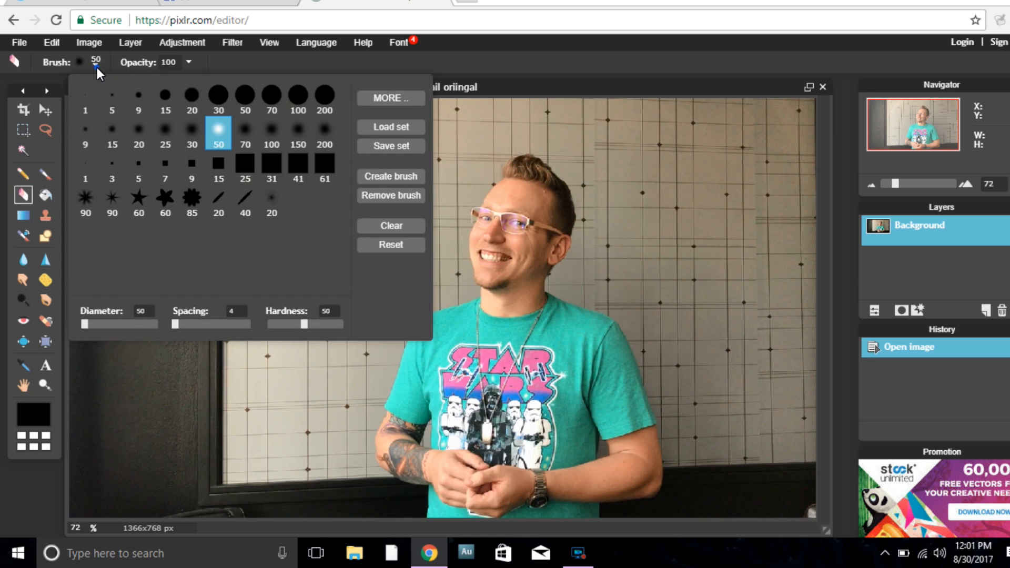
left_click(324, 96)
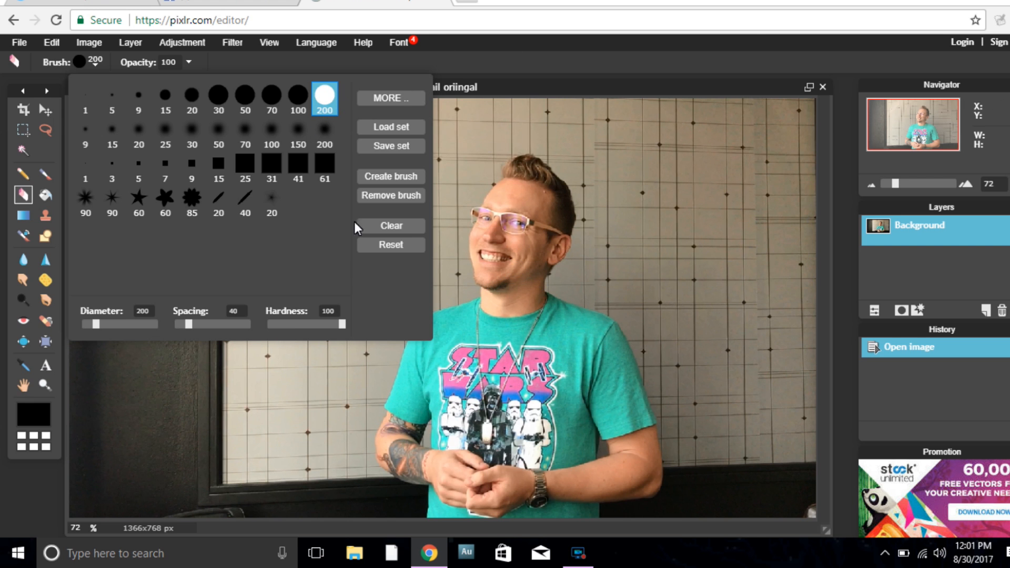
left_click_drag(895, 184, 890, 185)
mouse_move(377, 465)
left_mouse_down()
mouse_move(358, 445)
mouse_move(347, 387)
mouse_move(378, 291)
mouse_move(416, 247)
mouse_move(436, 182)
mouse_move(402, 171)
mouse_move(167, 168)
mouse_move(201, 248)
mouse_move(214, 415)
mouse_move(207, 441)
left_mouse_up()
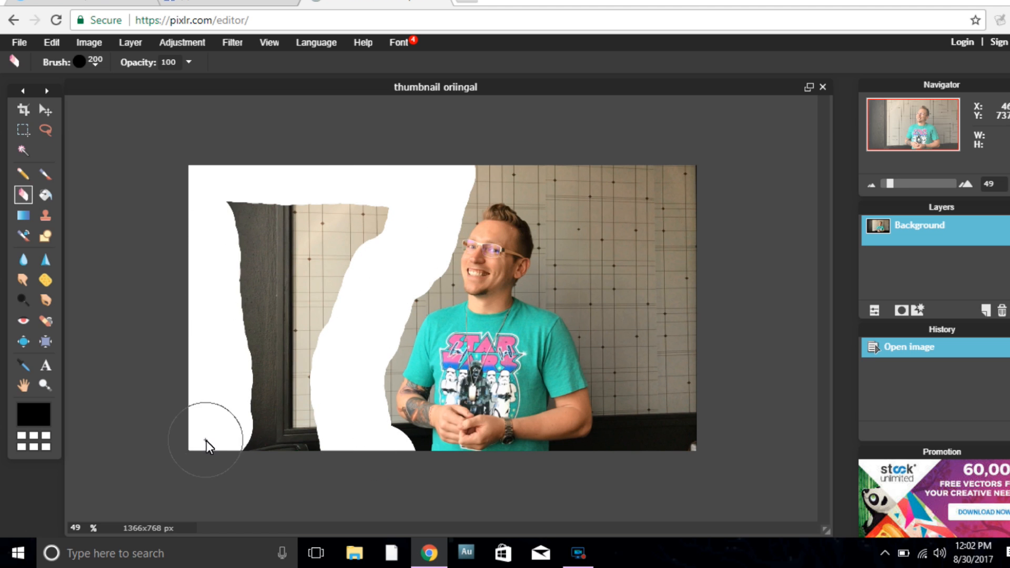
mouse_move(292, 422)
left_mouse_down()
mouse_move(478, 160)
mouse_move(547, 166)
mouse_move(575, 198)
mouse_move(577, 219)
mouse_move(552, 244)
left_mouse_up()
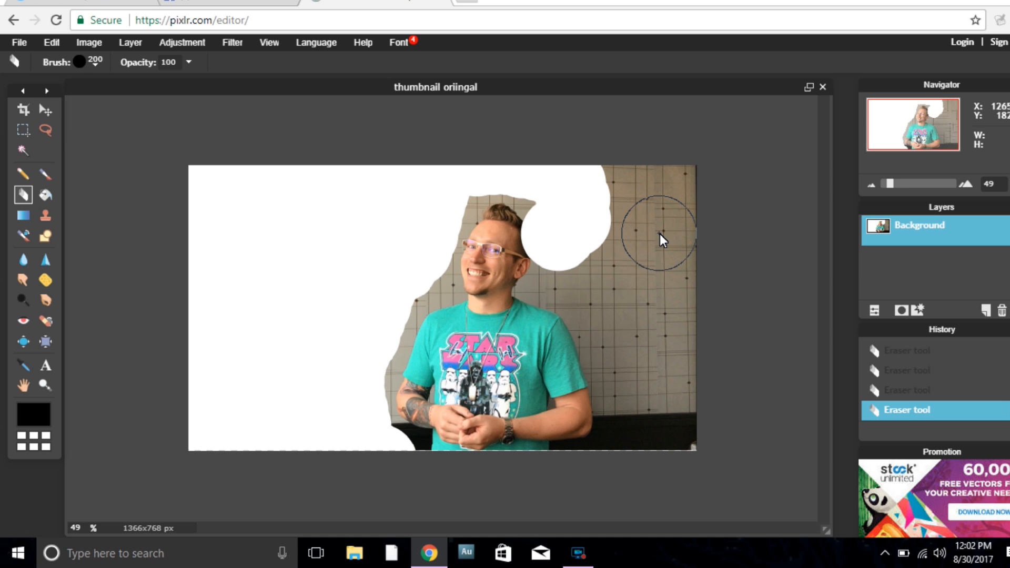
Undo the latest eraser strokes beside the man's ear and erase the backdrop along the right side of the photo
key("ctrl+z")
mouse_move(578, 231)
left_mouse_down()
mouse_move(576, 271)
mouse_move(618, 314)
mouse_move(631, 437)
mouse_move(654, 460)
mouse_move(703, 455)
mouse_move(668, 289)
mouse_move(660, 354)
left_mouse_up()
key("ctrl+z")
key("ctrl+z")
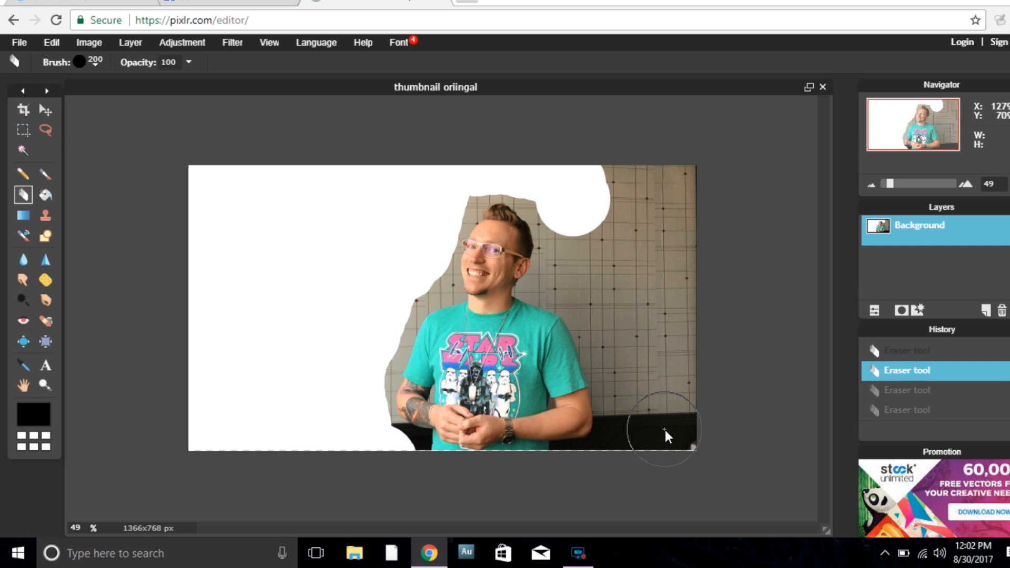
mouse_move(576, 226)
left_mouse_down()
mouse_move(579, 255)
mouse_move(636, 344)
mouse_move(635, 457)
mouse_move(677, 459)
mouse_move(688, 361)
mouse_move(686, 161)
mouse_move(619, 173)
mouse_move(650, 297)
left_mouse_up()
Switch the Eraser to the hard round 50 brush and erase the backdrop closer along the man's tattooed-arm side and over his head
left_click(100, 64)
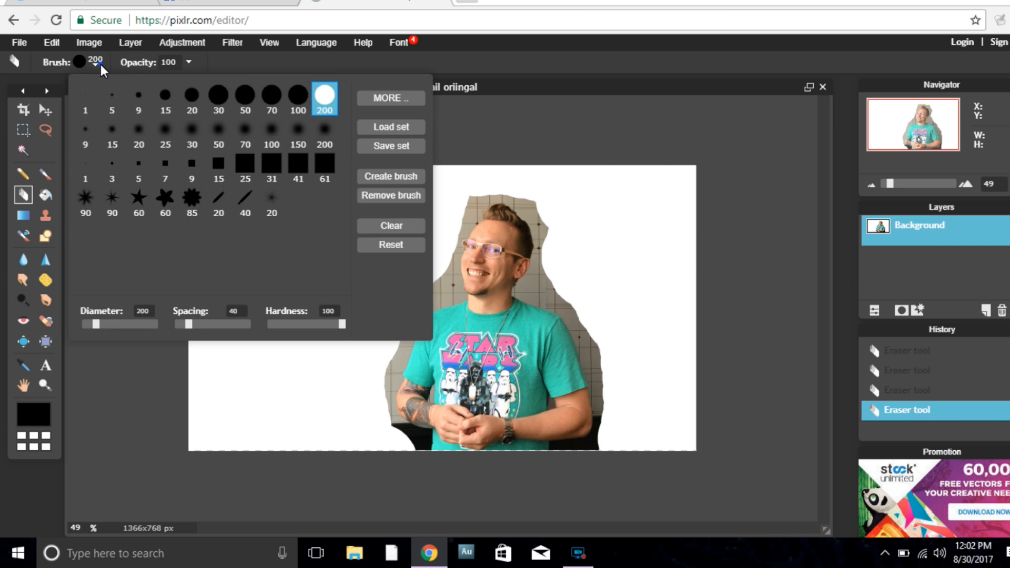
left_click(242, 97)
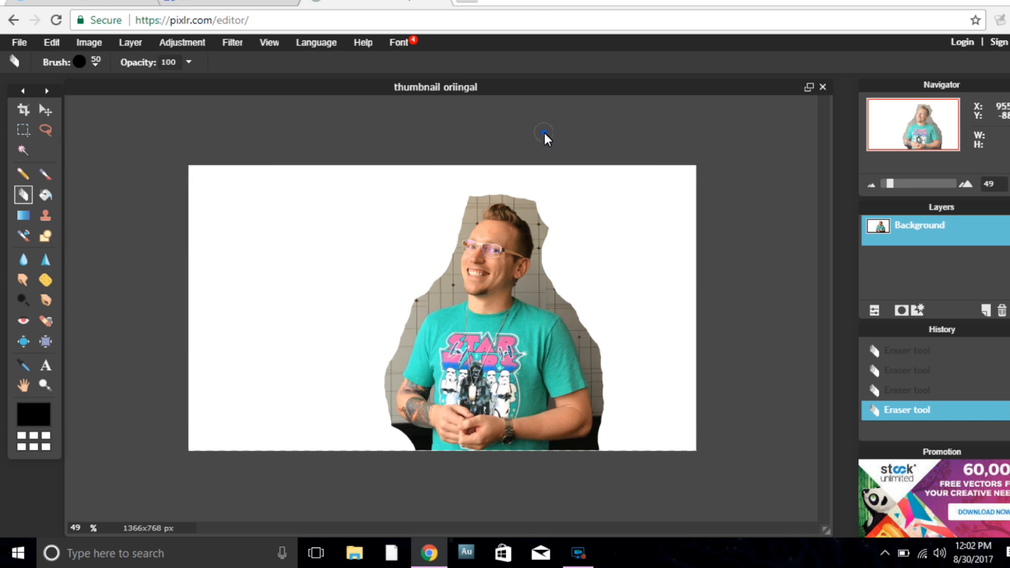
left_click_drag(893, 189, 898, 189)
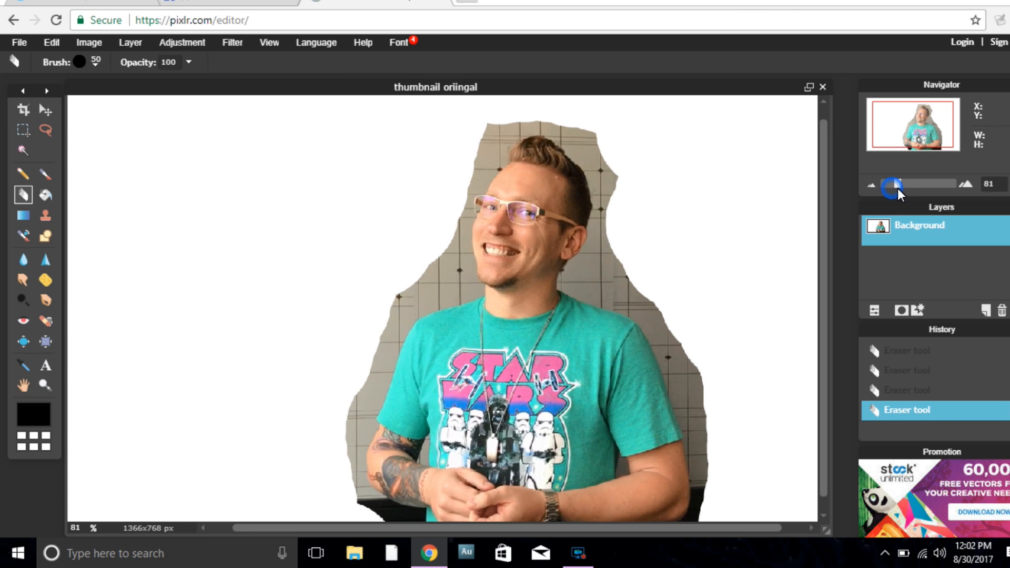
left_click(917, 140)
left_click(428, 512)
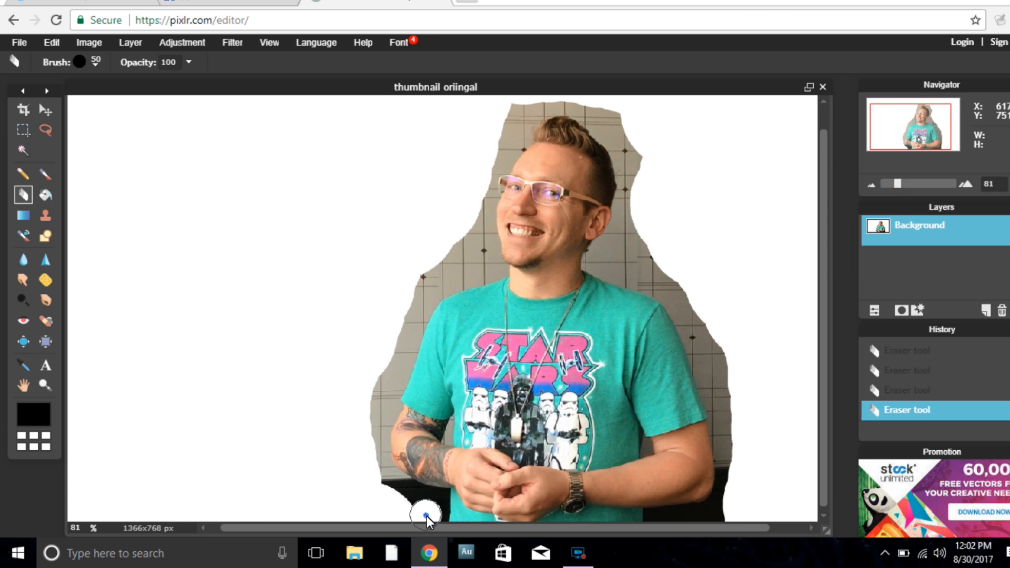
mouse_move(431, 511)
left_mouse_down()
mouse_move(391, 498)
mouse_move(361, 456)
mouse_move(358, 401)
mouse_move(363, 437)
mouse_move(385, 366)
left_mouse_up()
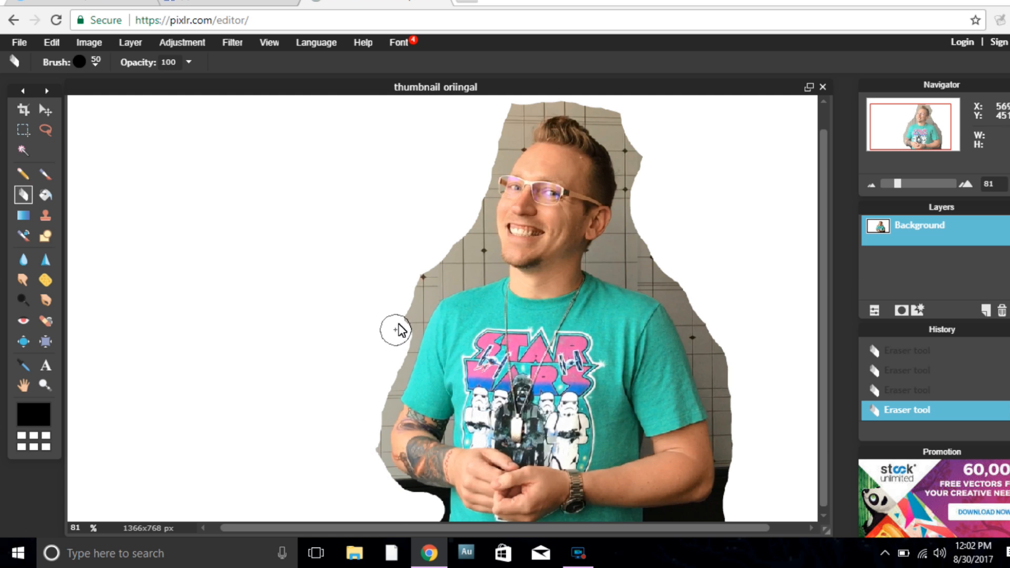
mouse_move(428, 273)
left_mouse_down()
mouse_move(481, 262)
mouse_move(475, 232)
mouse_move(457, 245)
mouse_move(456, 253)
mouse_move(471, 227)
mouse_move(479, 156)
mouse_move(503, 146)
mouse_move(511, 116)
mouse_move(534, 97)
mouse_move(597, 107)
left_mouse_up()
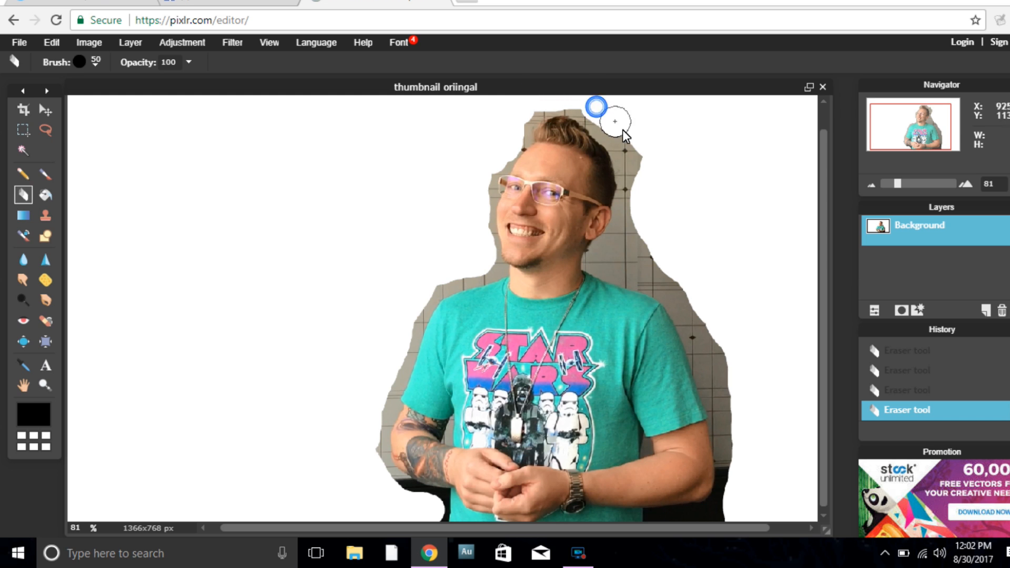
Erase the backdrop closer to the man behind his ear, along the watch-arm shoulder and sleeve, and under that elbow
mouse_move(636, 160)
left_mouse_down()
mouse_move(632, 227)
mouse_move(604, 261)
mouse_move(645, 272)
mouse_move(718, 318)
left_mouse_up()
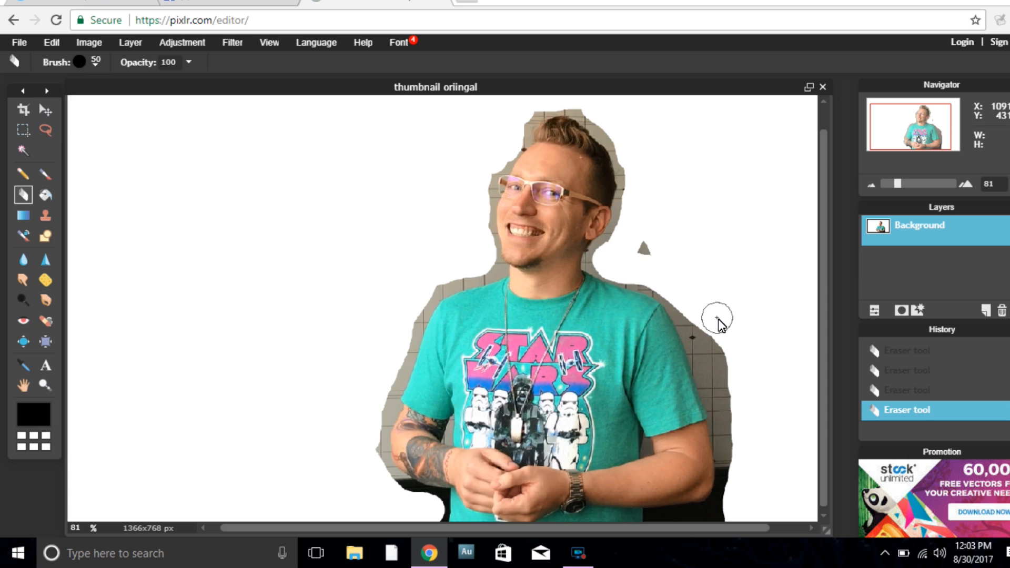
left_click(650, 251)
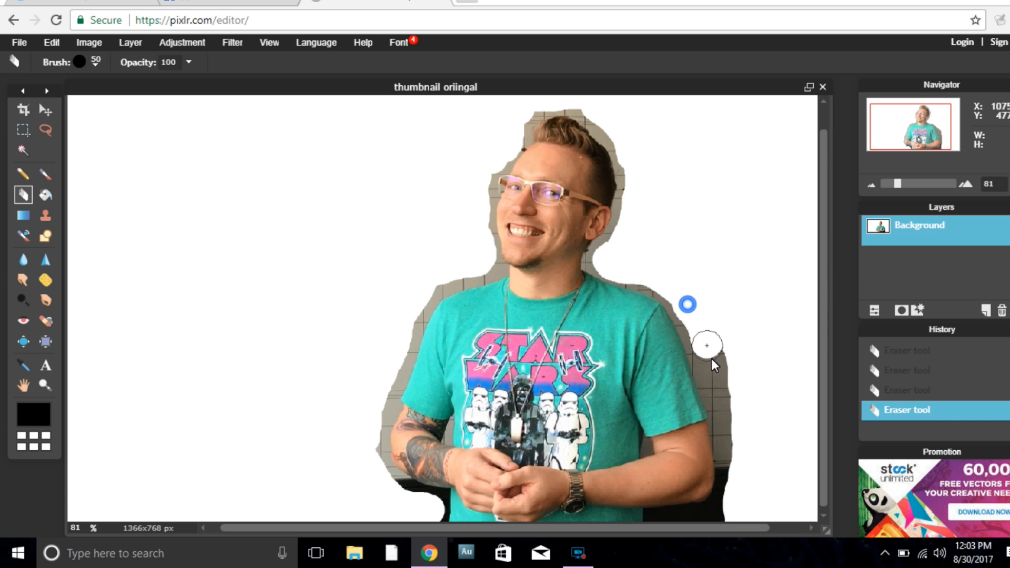
left_click_drag(724, 378, 742, 484)
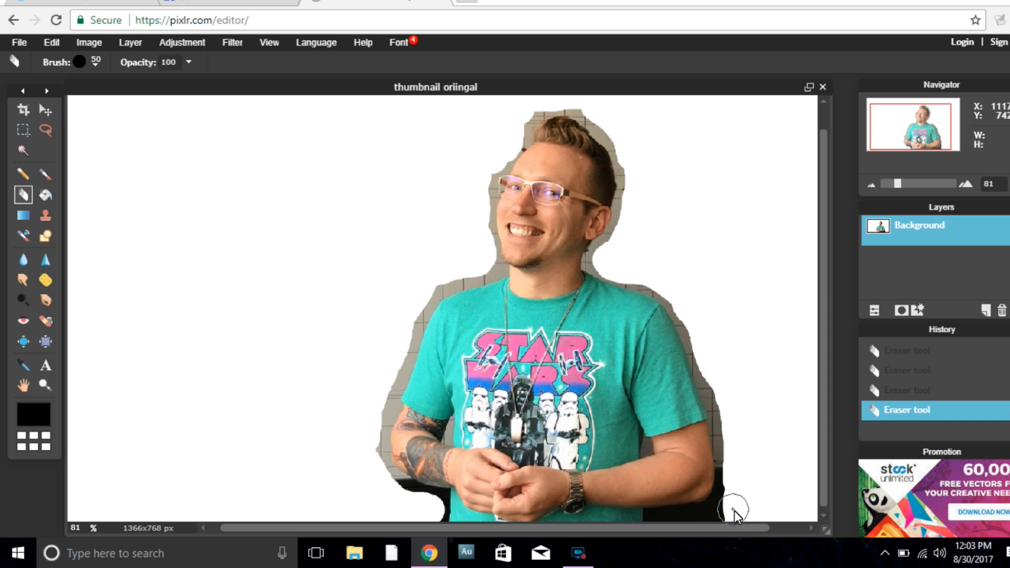
left_click_drag(728, 516, 735, 420)
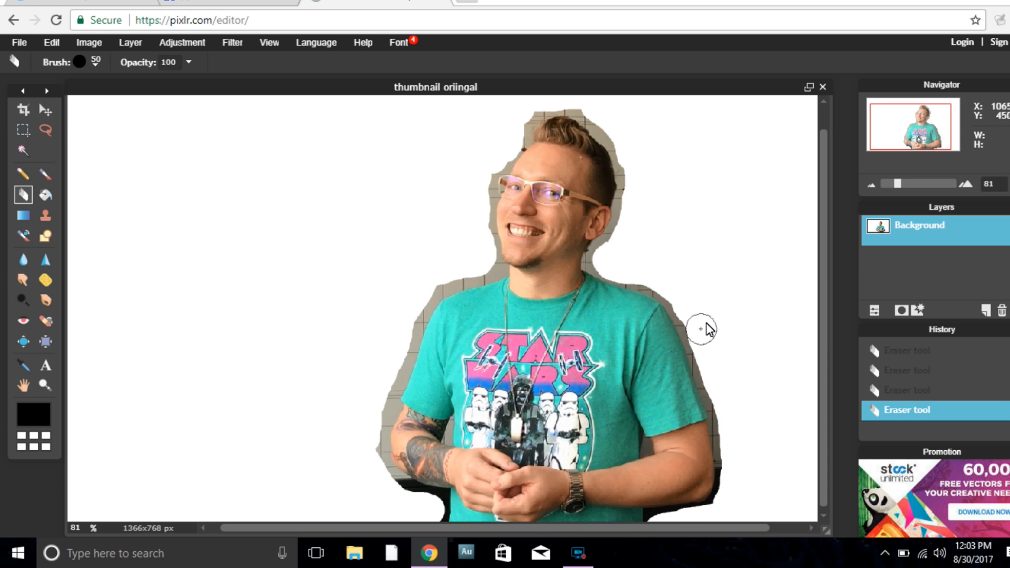
Erase the thin black remnant at the photo's bottom edge below the tattooed arm
scroll(706, 296, "up", 5)
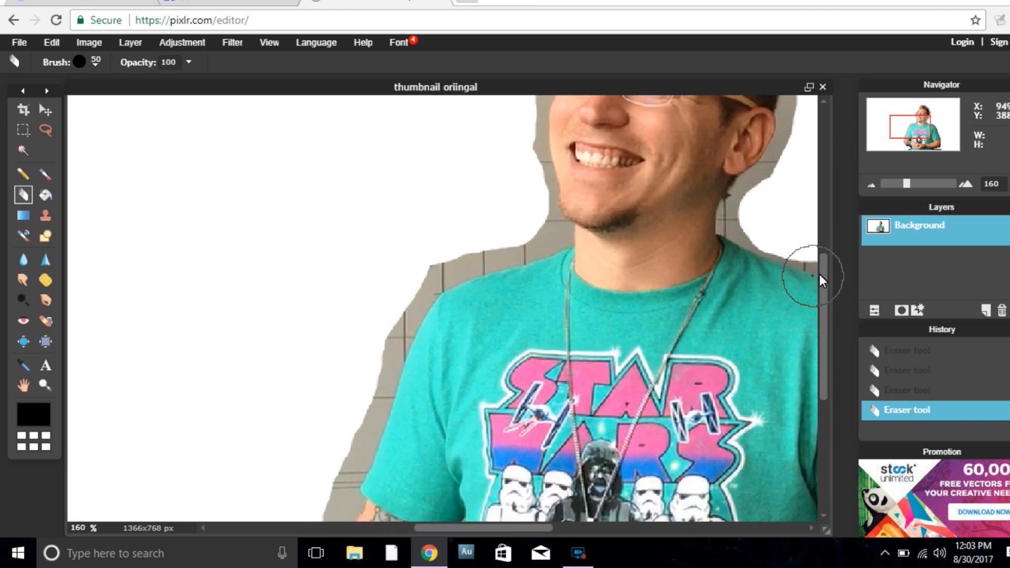
left_click_drag(827, 292, 810, 429)
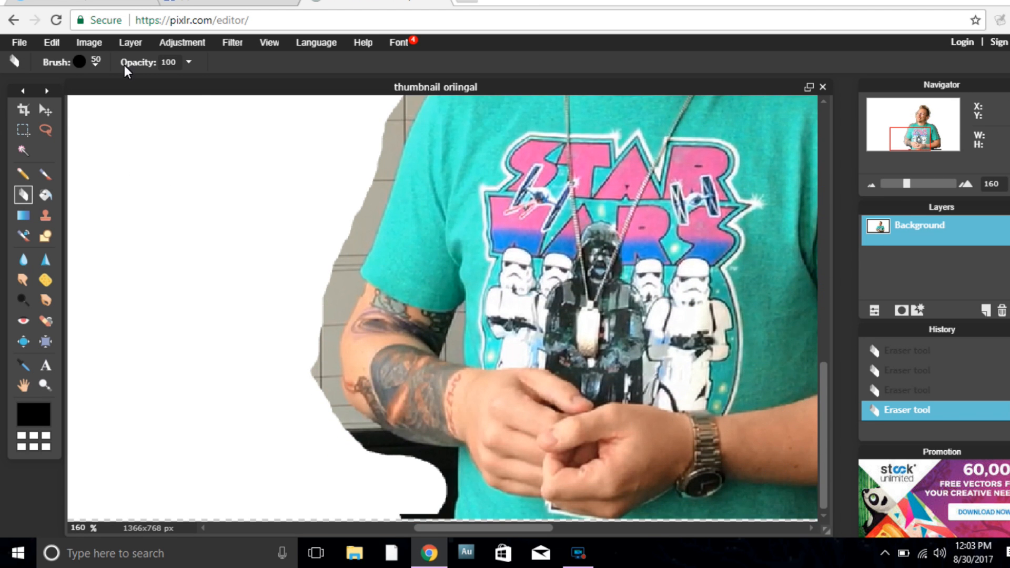
mouse_move(424, 513)
left_mouse_down()
mouse_move(338, 501)
mouse_move(294, 516)
left_mouse_up()
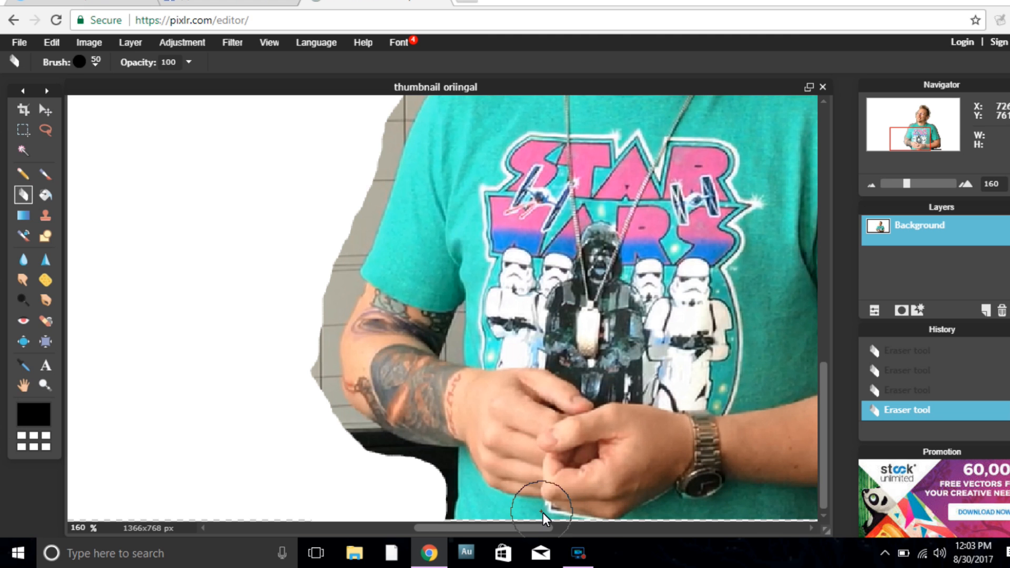
Switch the Eraser to the hard round 20 brush and erase the backdrop beside the shirt hem, tattooed arm and sleeve
scroll(452, 384, "up", 1)
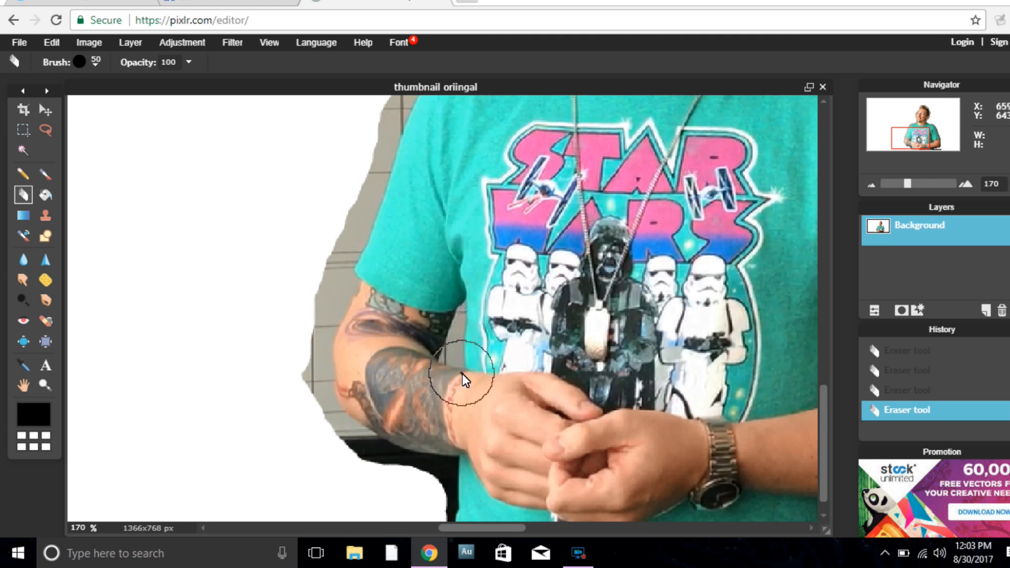
left_click_drag(828, 421, 828, 451)
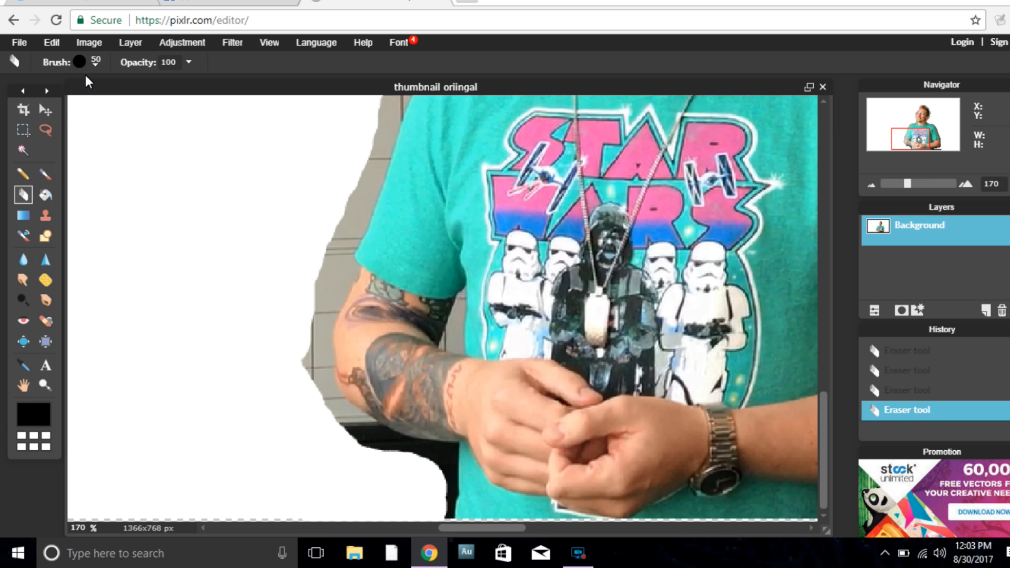
left_click(94, 62)
left_click(191, 97)
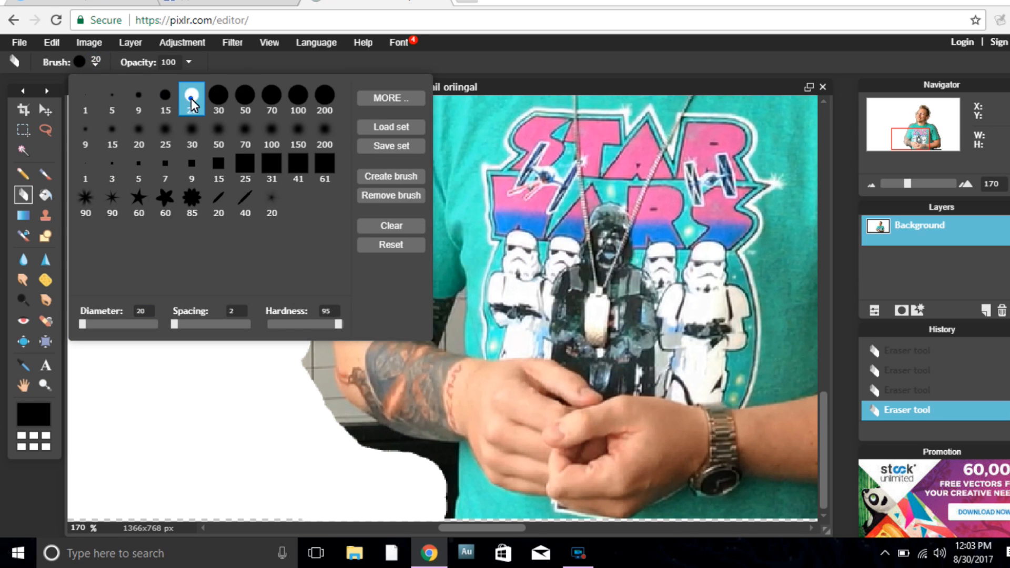
left_click(256, 437)
mouse_move(438, 513)
left_mouse_down()
mouse_move(439, 476)
mouse_move(360, 446)
mouse_move(375, 446)
mouse_move(330, 417)
mouse_move(305, 328)
mouse_move(304, 356)
mouse_move(304, 320)
mouse_move(338, 269)
mouse_move(319, 273)
mouse_move(388, 101)
mouse_move(358, 108)
mouse_move(348, 229)
left_mouse_up()
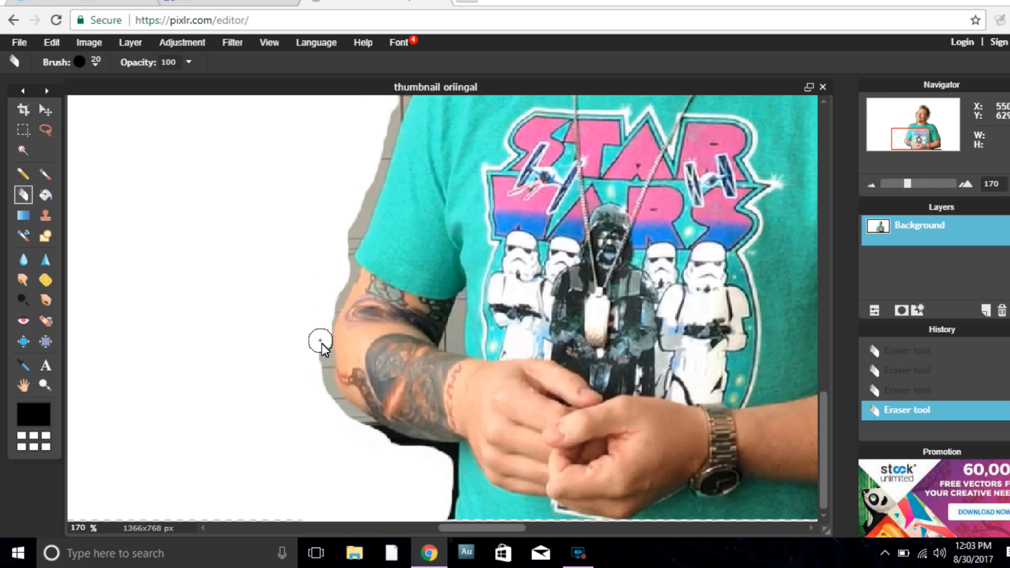
Undo the last eraser stroke and trim the backdrop remnants around the tattooed elbow and sleeve
key("ctrl+z")
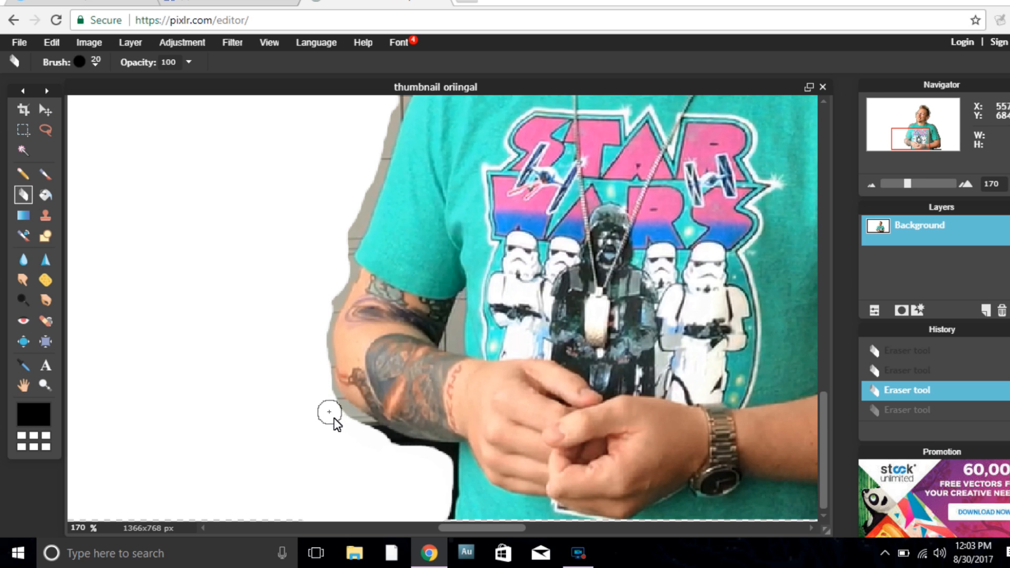
left_click(390, 451)
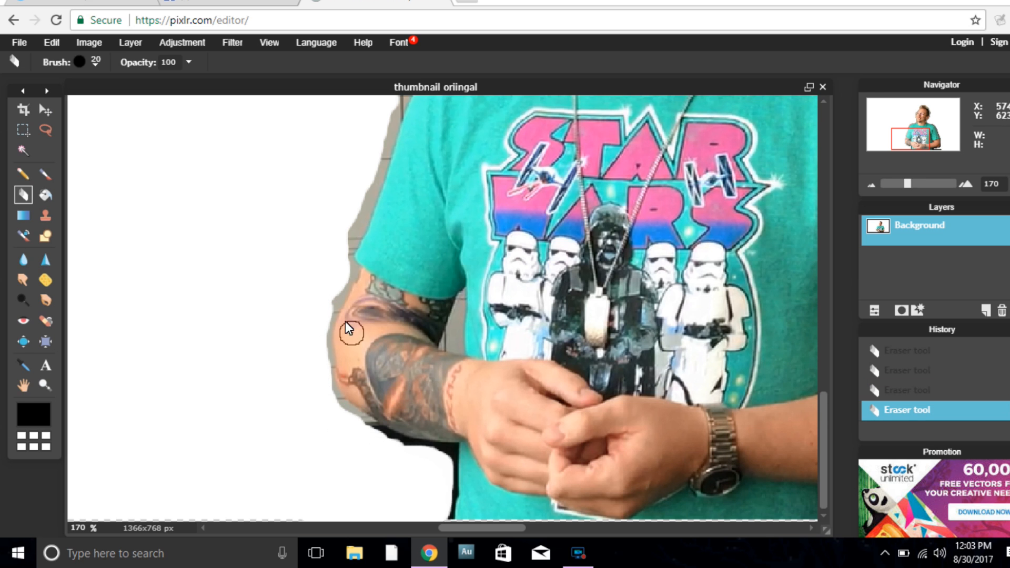
left_click(323, 300)
left_click(340, 233)
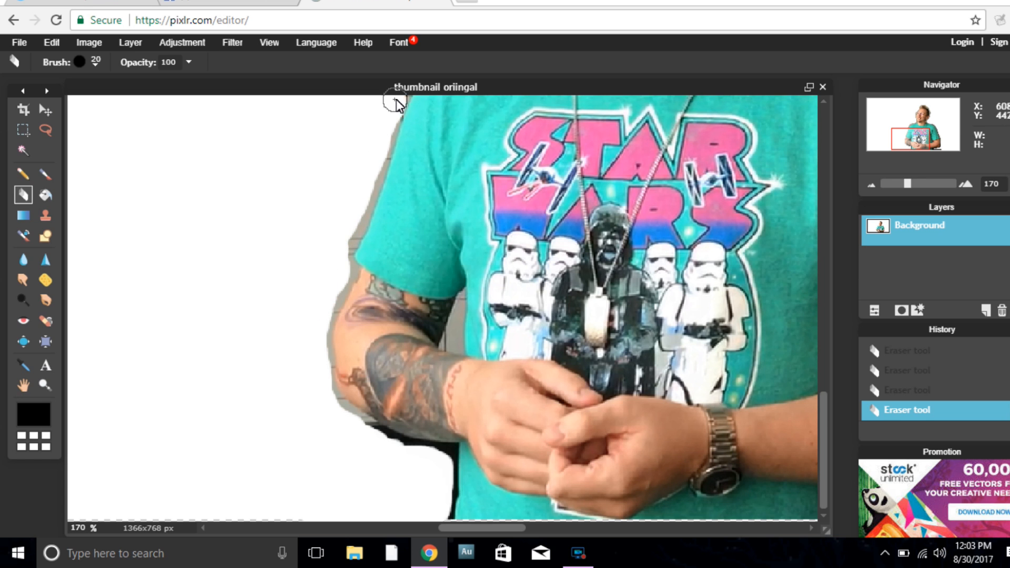
Erase the backdrop along the shoulder above the tattooed arm and up to the man's chin
left_click_drag(930, 146, 919, 134)
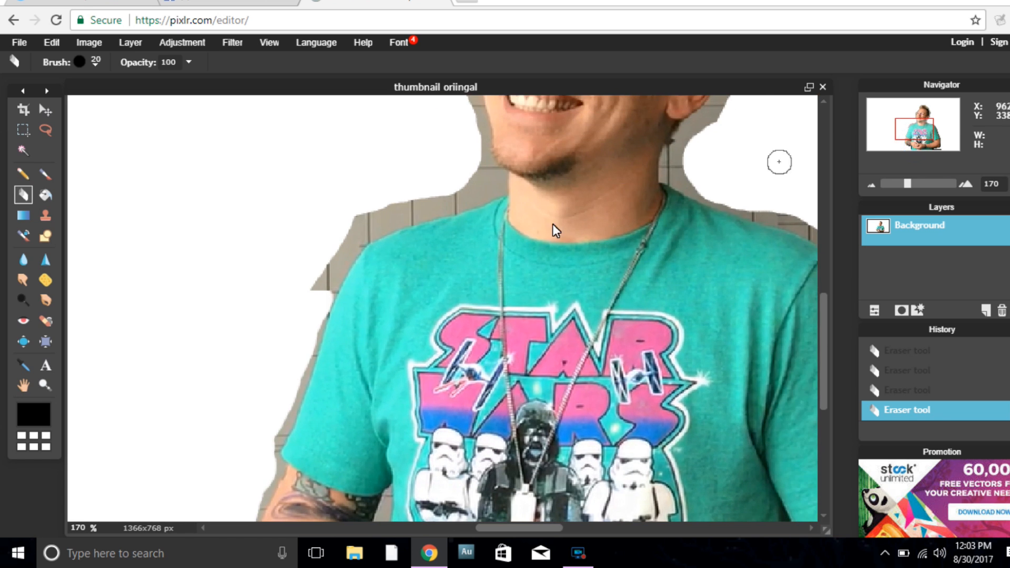
left_click_drag(313, 285, 344, 242)
mouse_move(348, 235)
left_mouse_down()
mouse_move(485, 181)
mouse_move(469, 124)
left_mouse_up()
Erase the backdrop beside the man's cheek, glasses and forehead
left_click_drag(917, 135, 917, 122)
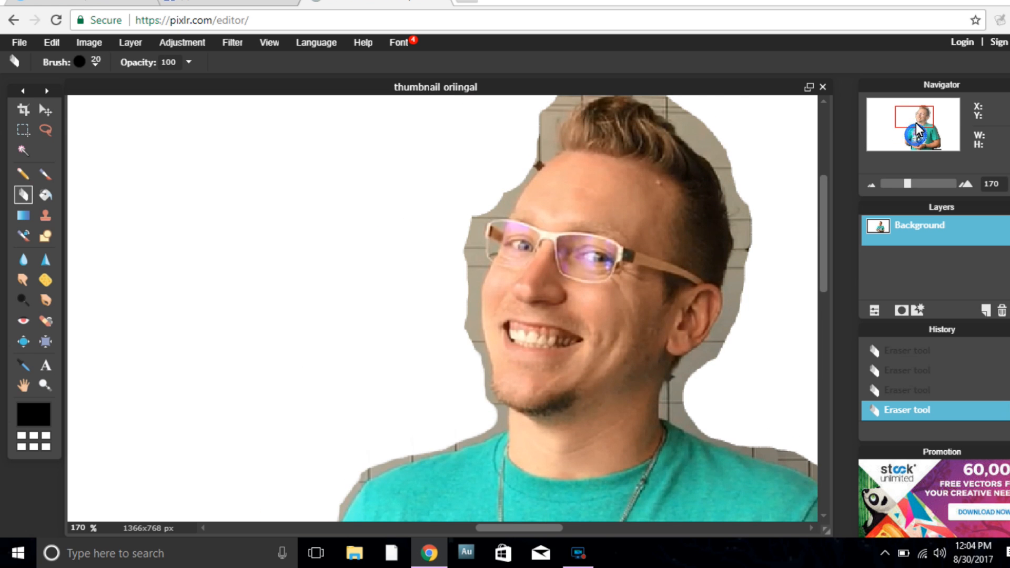
left_click(468, 349)
mouse_move(463, 314)
left_mouse_down()
mouse_move(468, 227)
mouse_move(540, 143)
mouse_move(538, 118)
mouse_move(542, 135)
left_mouse_up()
Erase the backdrop over the top of the man's hair and down the back of his head past the ear
left_click_drag(911, 124, 914, 112)
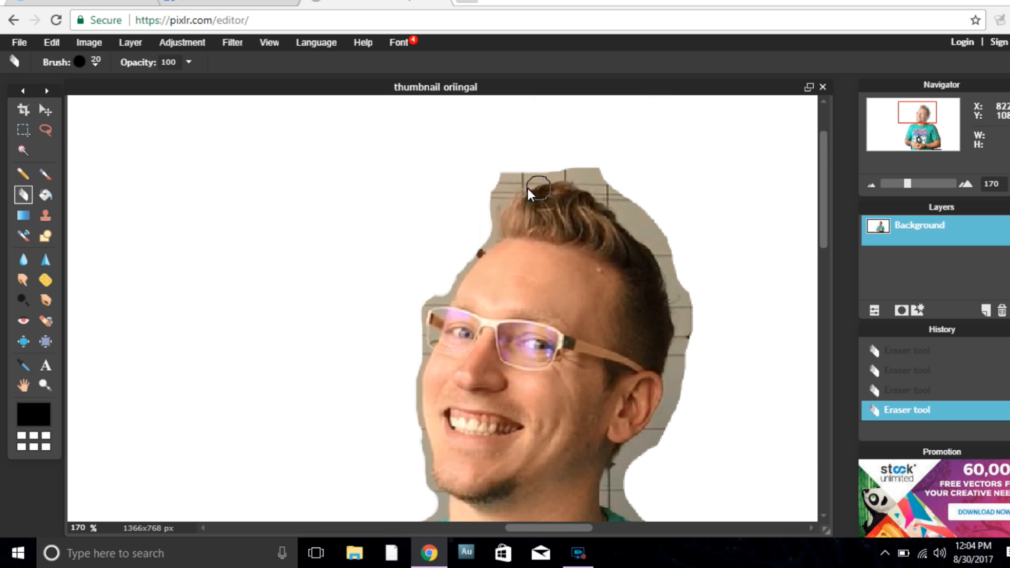
left_click_drag(494, 183, 528, 168)
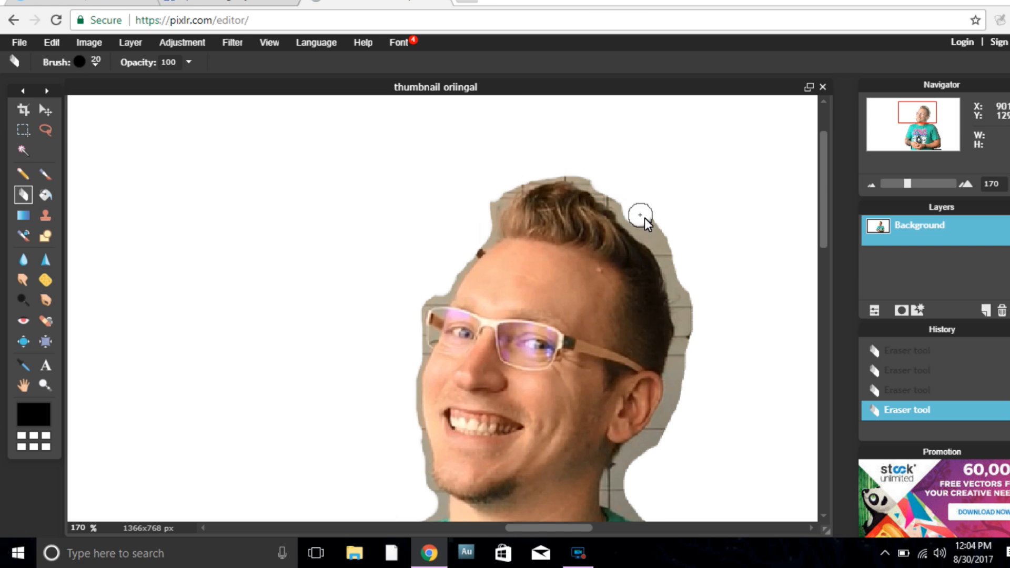
mouse_move(665, 241)
left_mouse_down()
mouse_move(703, 284)
mouse_move(688, 304)
mouse_move(699, 353)
mouse_move(686, 358)
mouse_move(667, 466)
mouse_move(650, 451)
mouse_move(627, 479)
mouse_move(625, 500)
left_mouse_up()
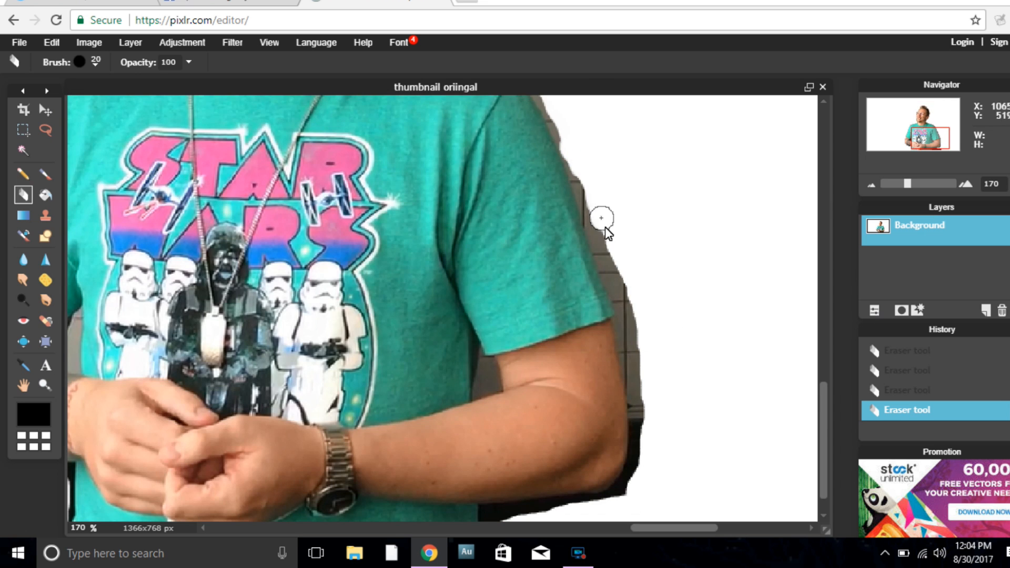
Erase the backdrop along the watch-arm sleeve and elbow, and the black remnants below that forearm
mouse_move(604, 224)
left_mouse_down()
mouse_move(641, 356)
mouse_move(650, 437)
mouse_move(638, 494)
left_mouse_up()
left_click_drag(937, 146, 927, 147)
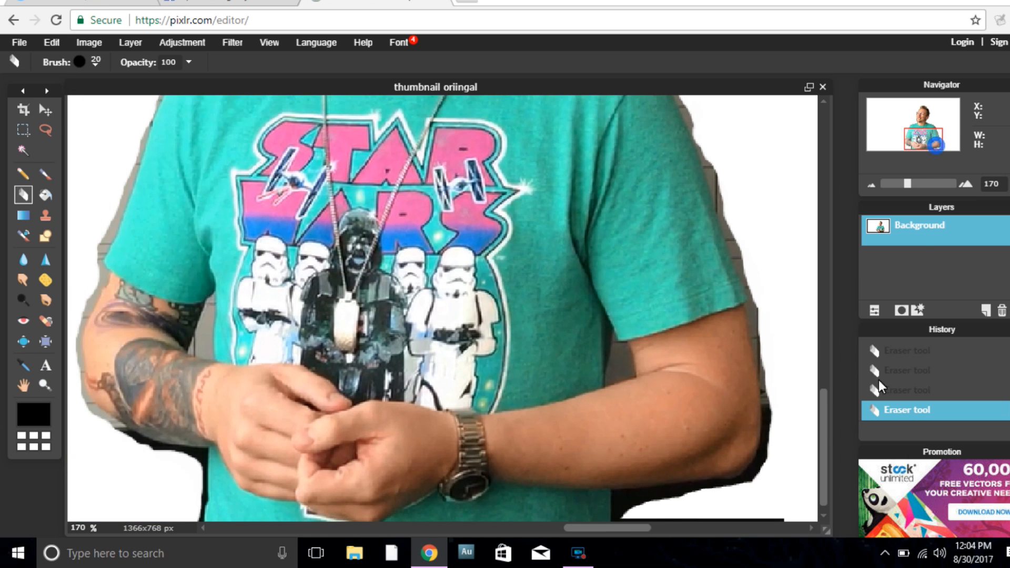
left_click(629, 518)
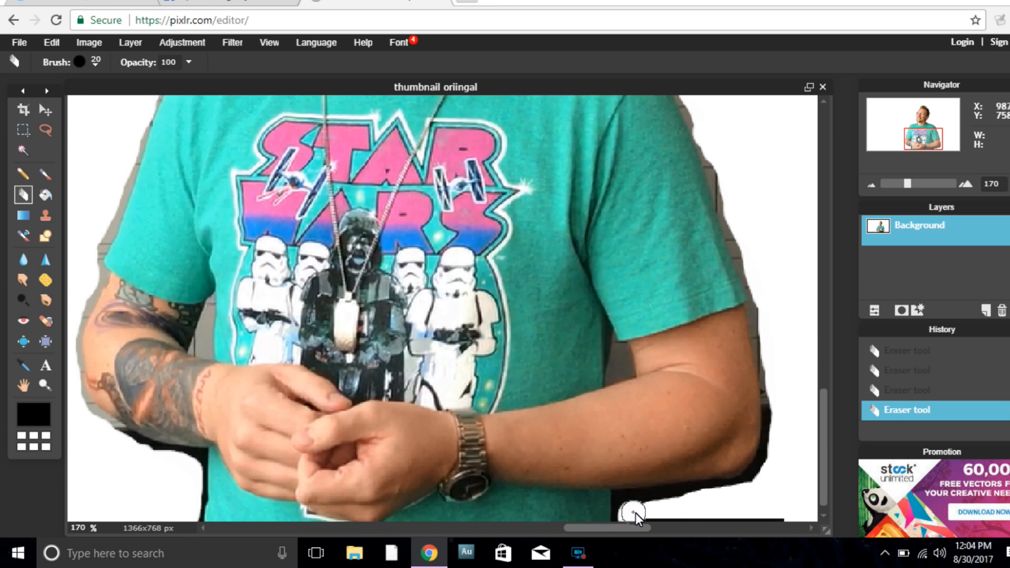
left_click_drag(652, 516, 800, 519)
left_click_drag(705, 504, 700, 501)
left_click_drag(701, 501, 679, 499)
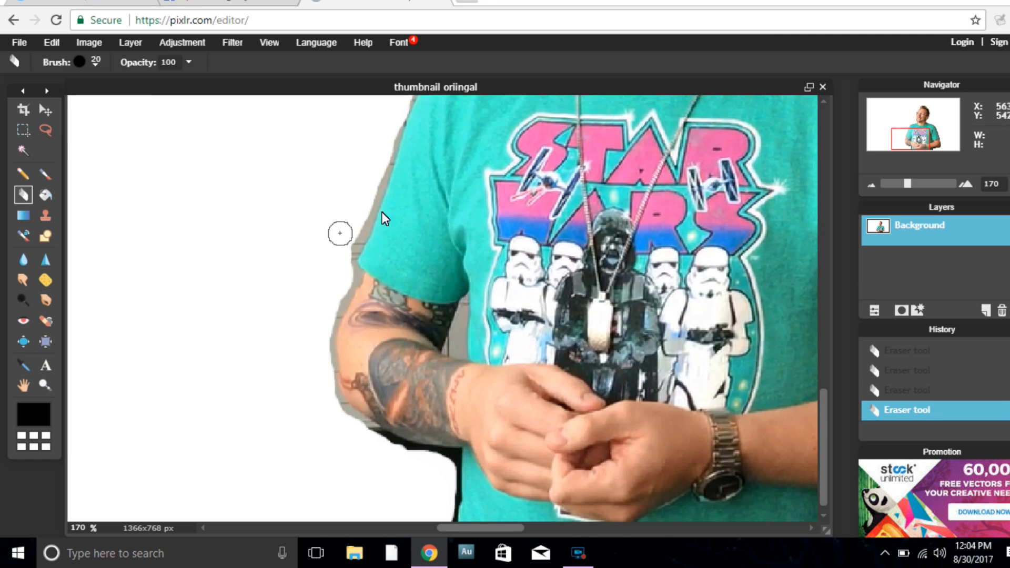
Switch the Eraser to the hard round 15 brush
left_click(99, 62)
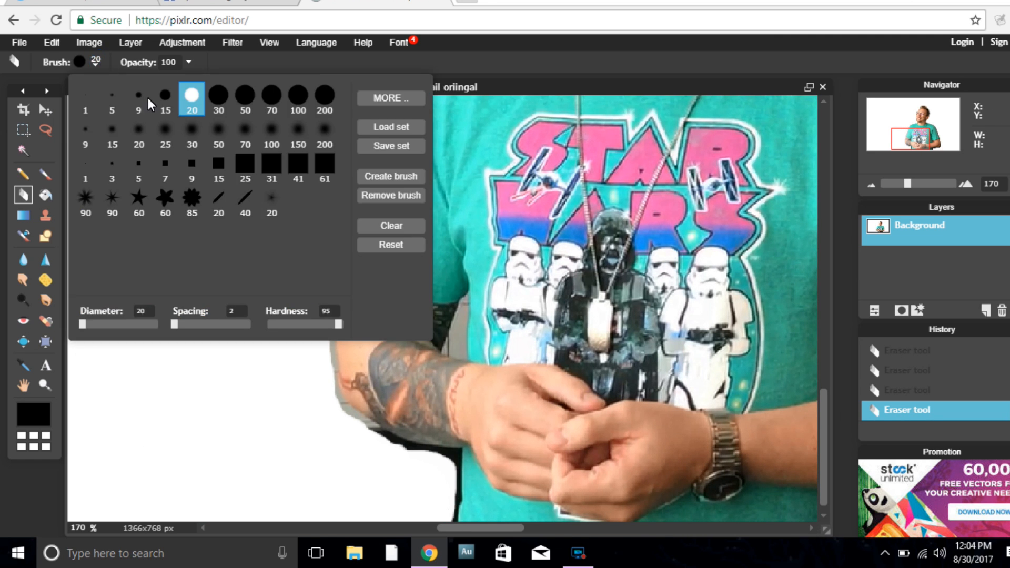
left_click(164, 96)
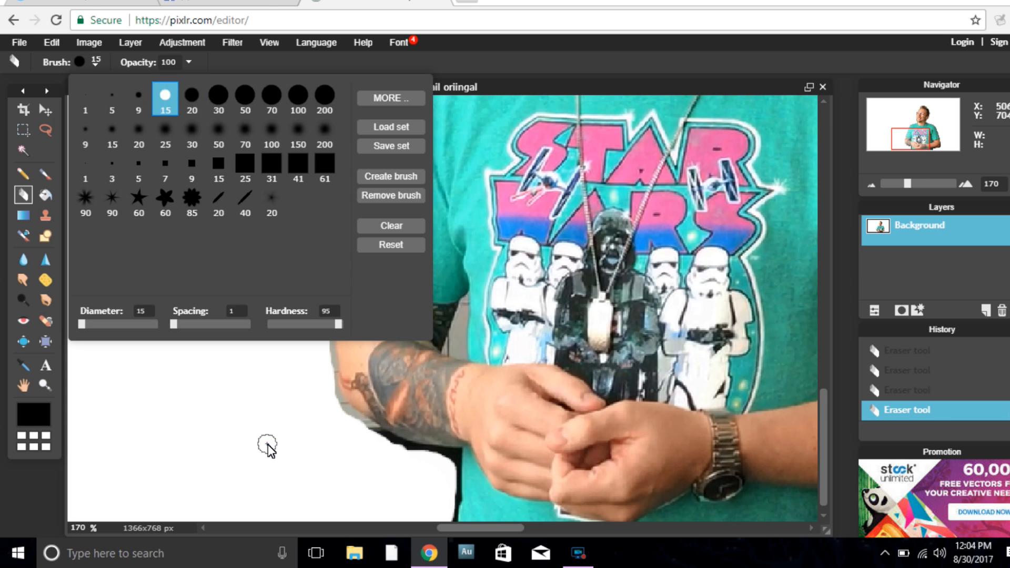
left_click(266, 447)
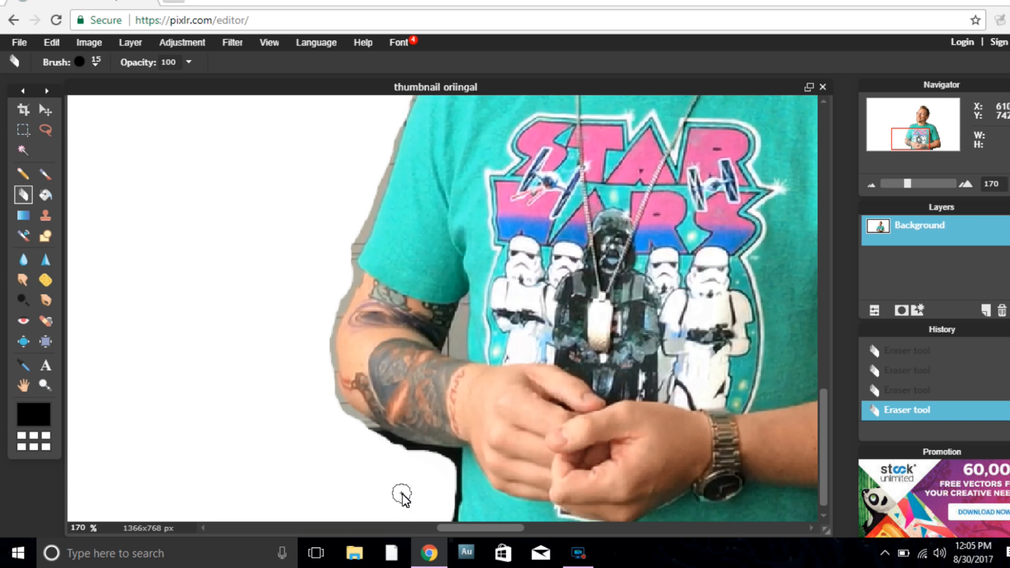
Switch the Eraser to a size 9 brush and erase the black remnants beside the shirt and under the tattooed forearm
left_click_drag(910, 185, 926, 186)
left_click_drag(914, 149, 913, 152)
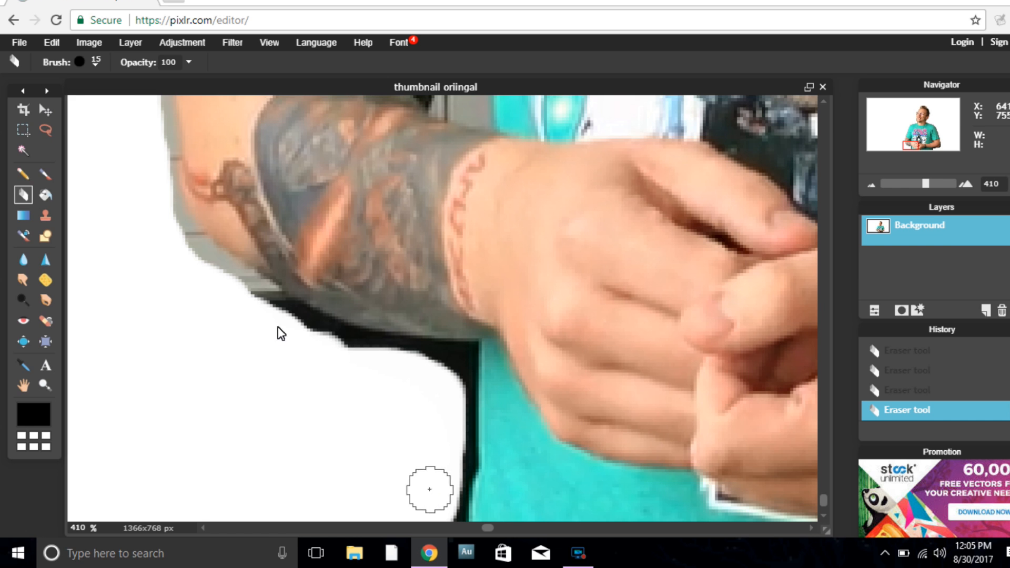
left_click(97, 61)
left_click(137, 99)
left_click(354, 443)
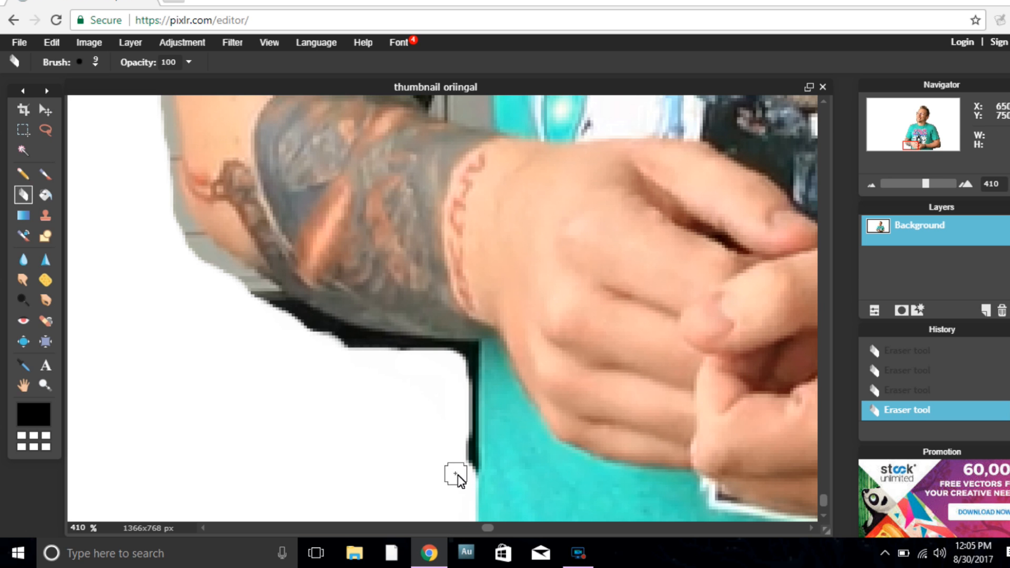
mouse_move(466, 462)
left_mouse_down()
mouse_move(466, 470)
mouse_move(467, 437)
mouse_move(327, 340)
mouse_move(322, 389)
left_mouse_up()
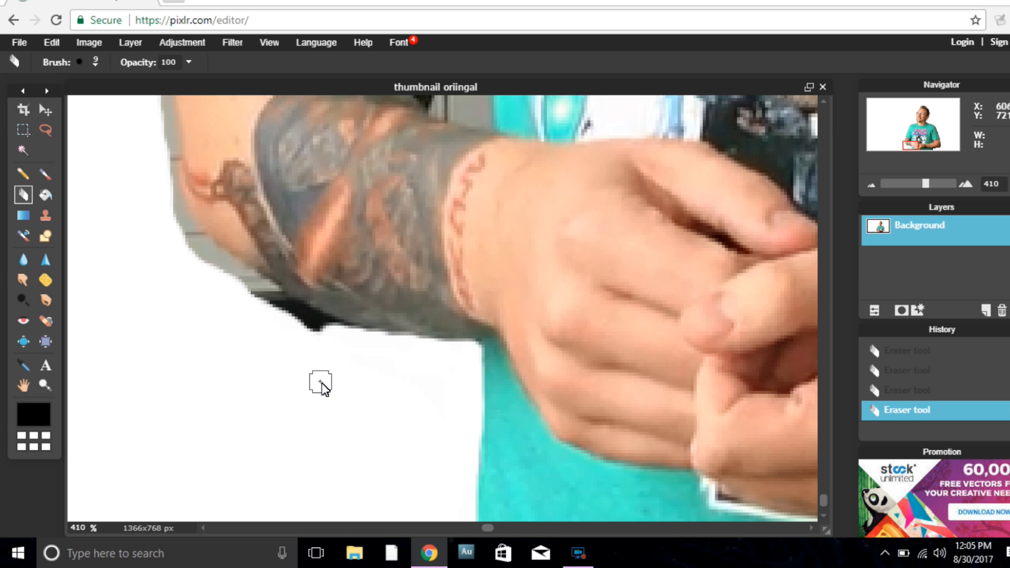
Erase the remaining backdrop along the underside of the tattooed forearm and around the elbow
scroll(321, 384, "up", 3)
left_click_drag(913, 149, 908, 147)
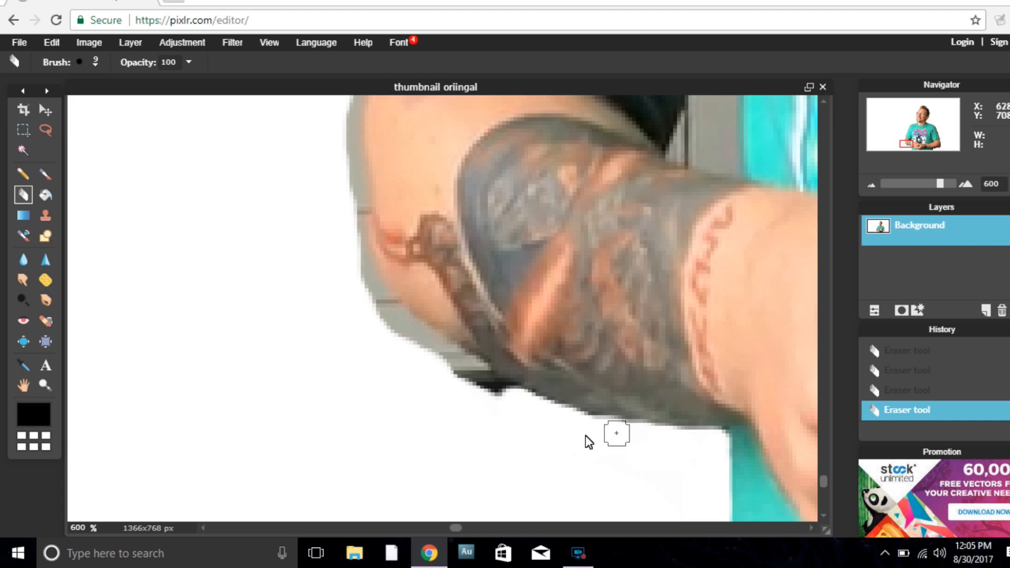
left_click_drag(513, 404, 431, 359)
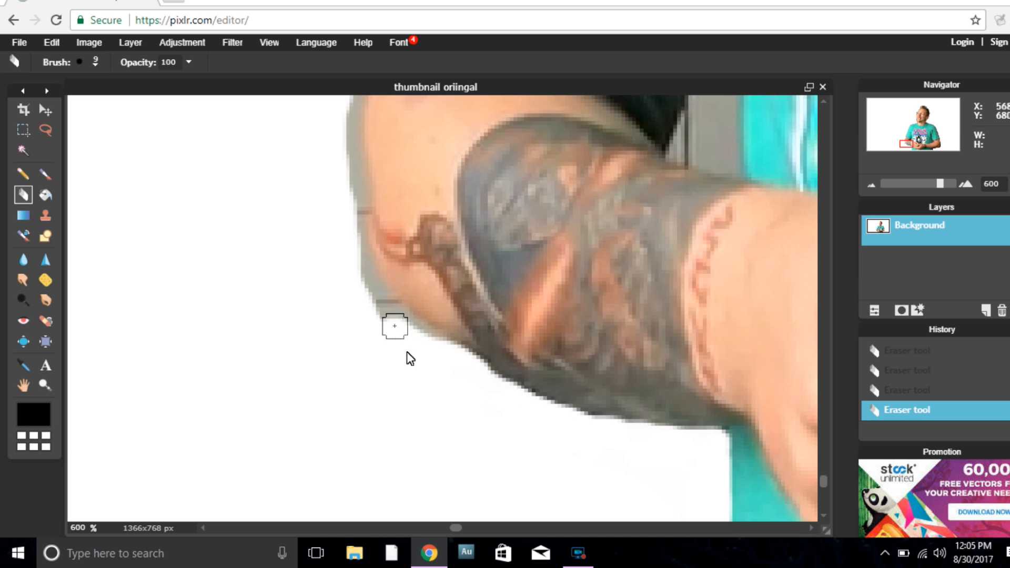
mouse_move(391, 316)
left_mouse_down()
mouse_move(368, 284)
mouse_move(330, 185)
left_mouse_up()
Erase the grey backdrop strip up the outer edge of the tattooed arm to the sleeve hem
left_click_drag(908, 147, 908, 144)
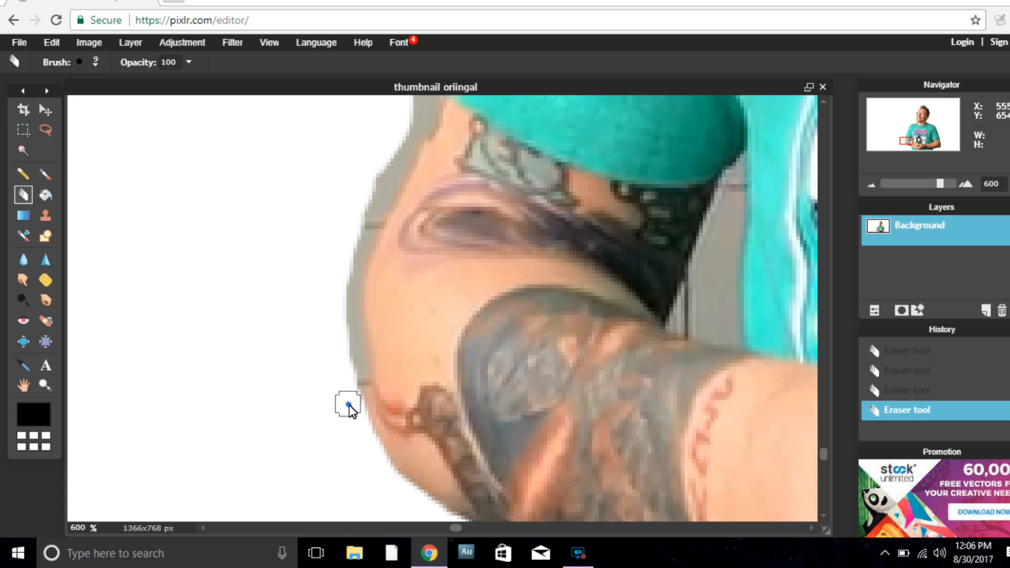
mouse_move(349, 391)
left_mouse_down()
mouse_move(340, 293)
mouse_move(359, 221)
left_mouse_up()
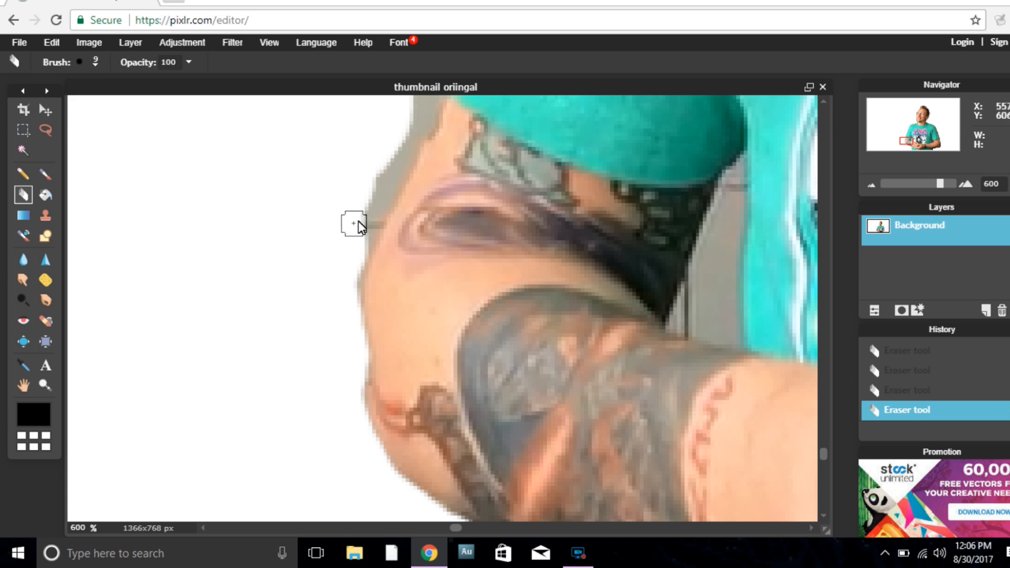
left_click(399, 160)
left_click_drag(390, 177, 380, 198)
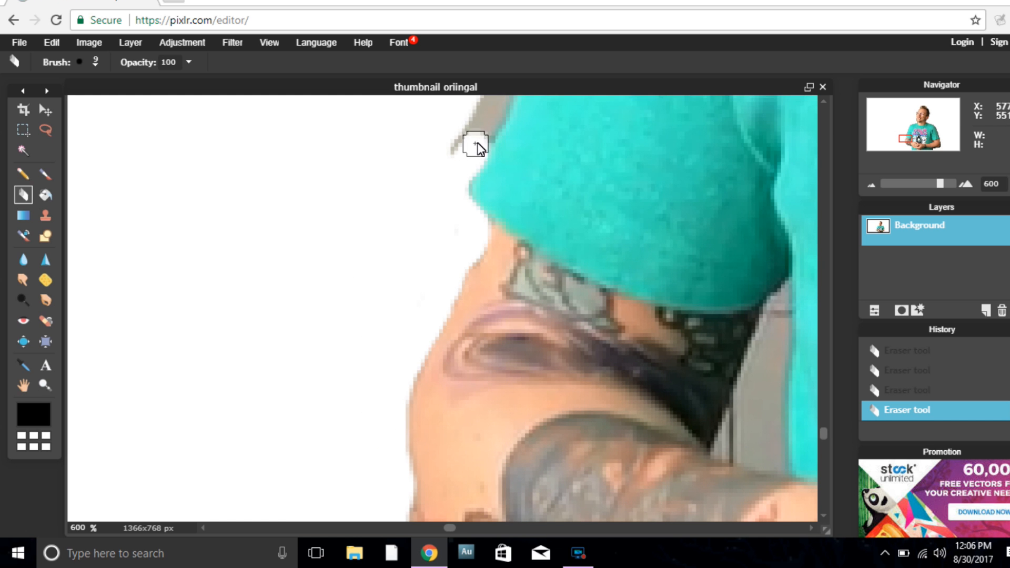
Erase the grey backdrop strip along the outer edge of the shirt sleeve above the tattooed arm
left_click_drag(474, 145, 479, 123)
left_click(911, 141)
left_click_drag(911, 140, 913, 138)
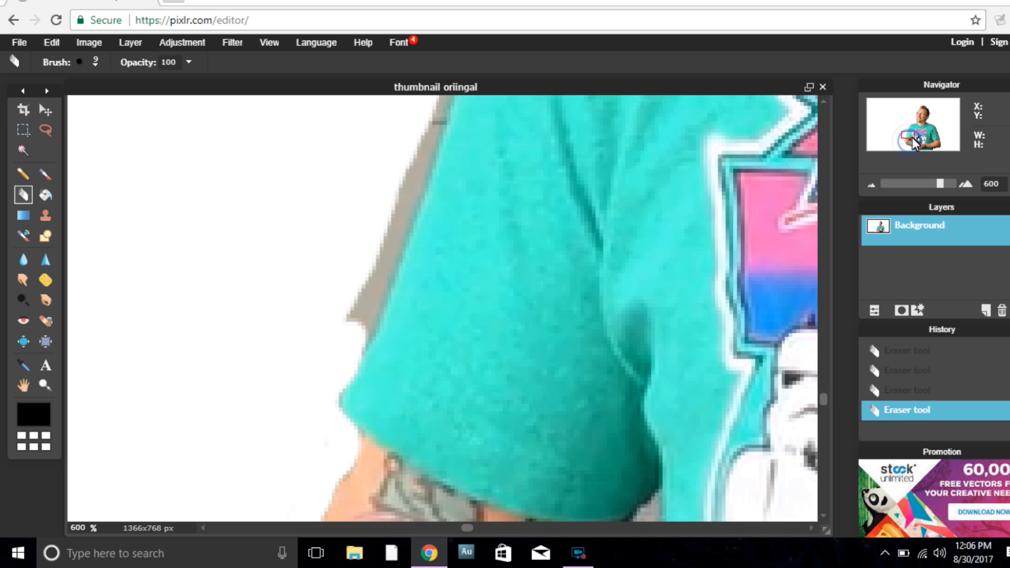
left_click_drag(353, 338, 366, 313)
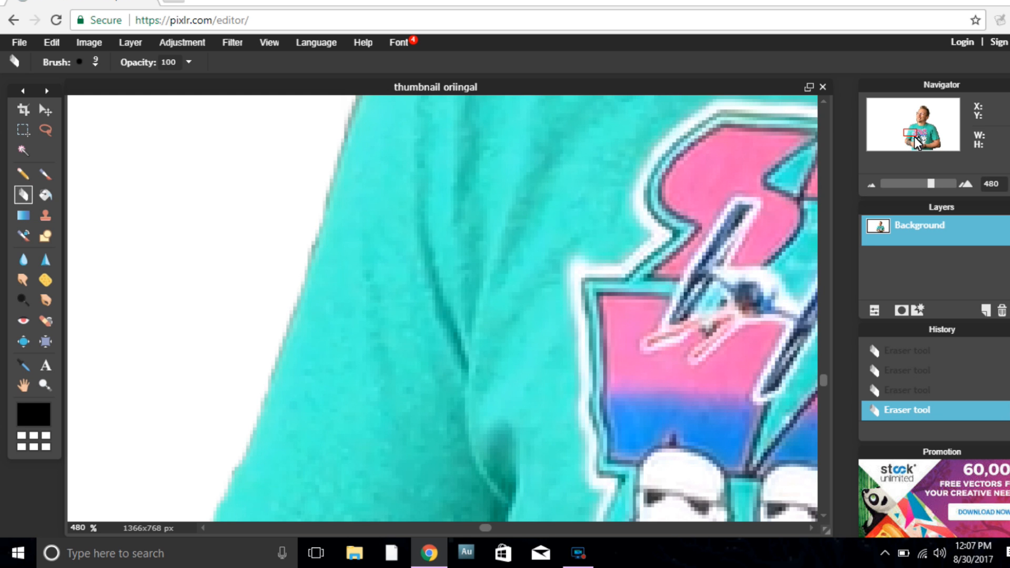
Erase the backdrop strip around the shoulder, across to the collar and up the side of the neck
left_click_drag(915, 137, 914, 131)
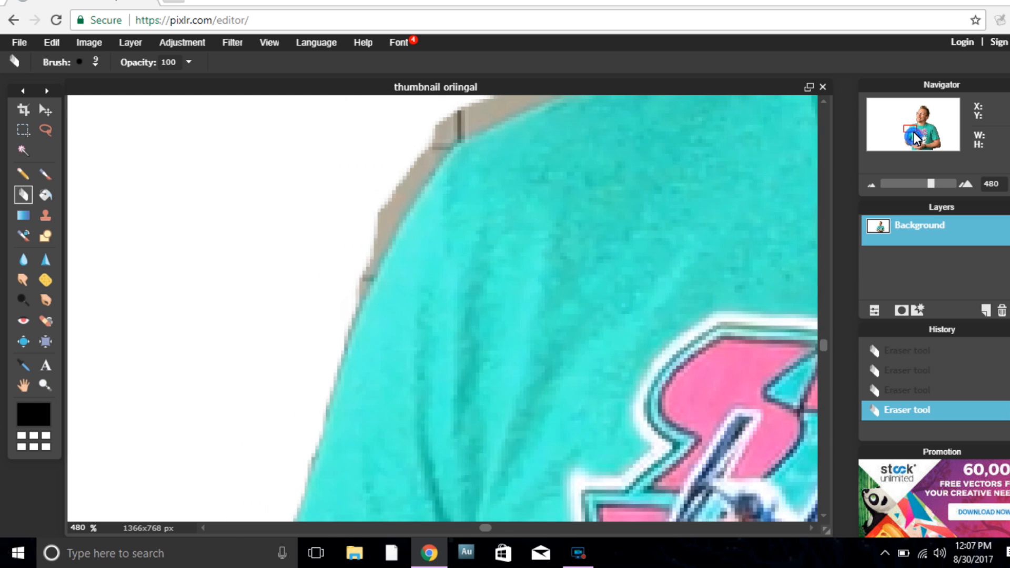
left_click(226, 374)
mouse_move(225, 374)
left_mouse_down()
mouse_move(289, 253)
mouse_move(321, 224)
mouse_move(384, 197)
mouse_move(380, 182)
mouse_move(311, 209)
left_mouse_up()
left_click(330, 215)
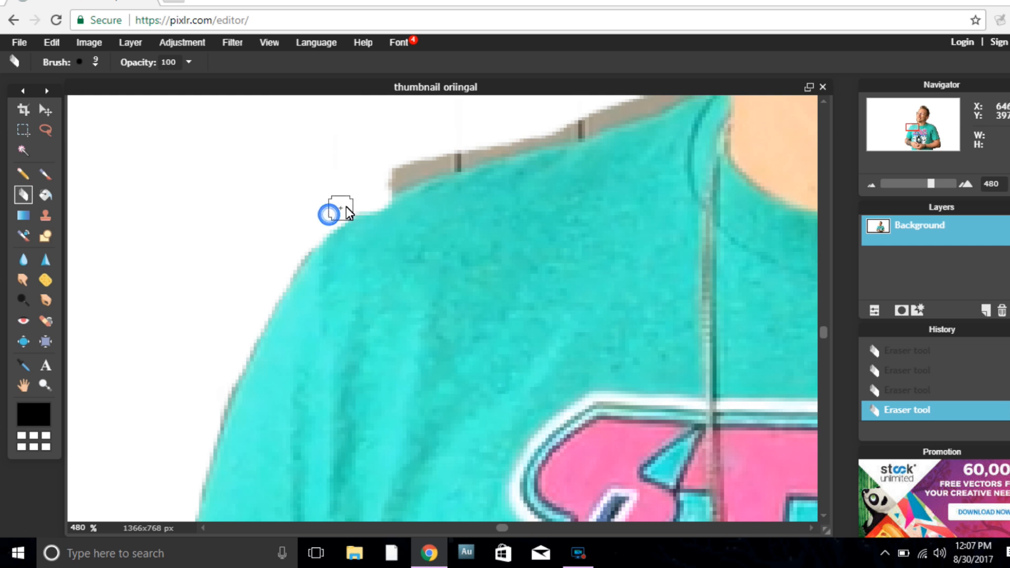
left_click(914, 130)
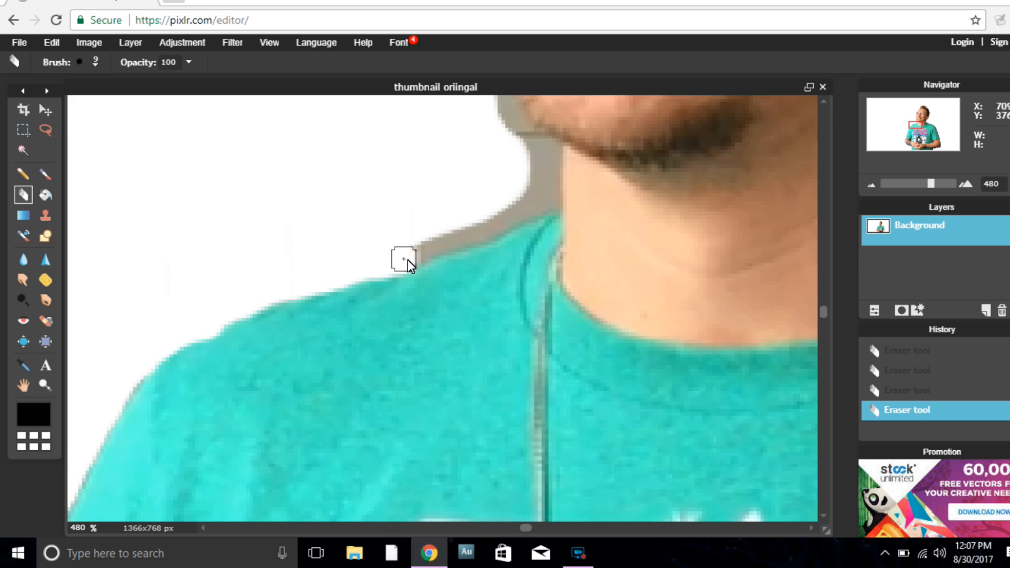
left_click_drag(453, 243, 449, 252)
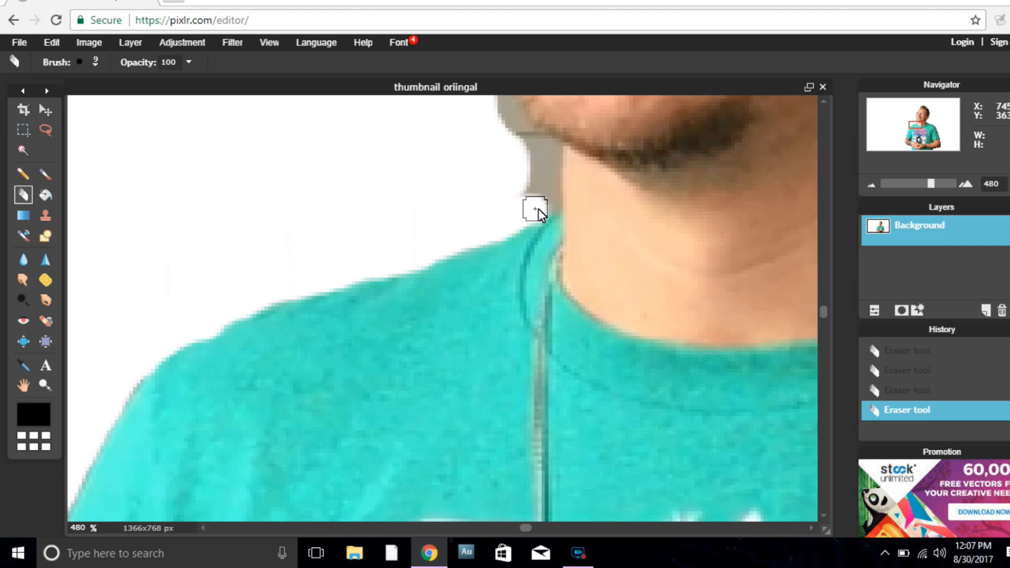
mouse_move(521, 140)
left_mouse_down()
mouse_move(527, 198)
mouse_move(552, 189)
left_mouse_up()
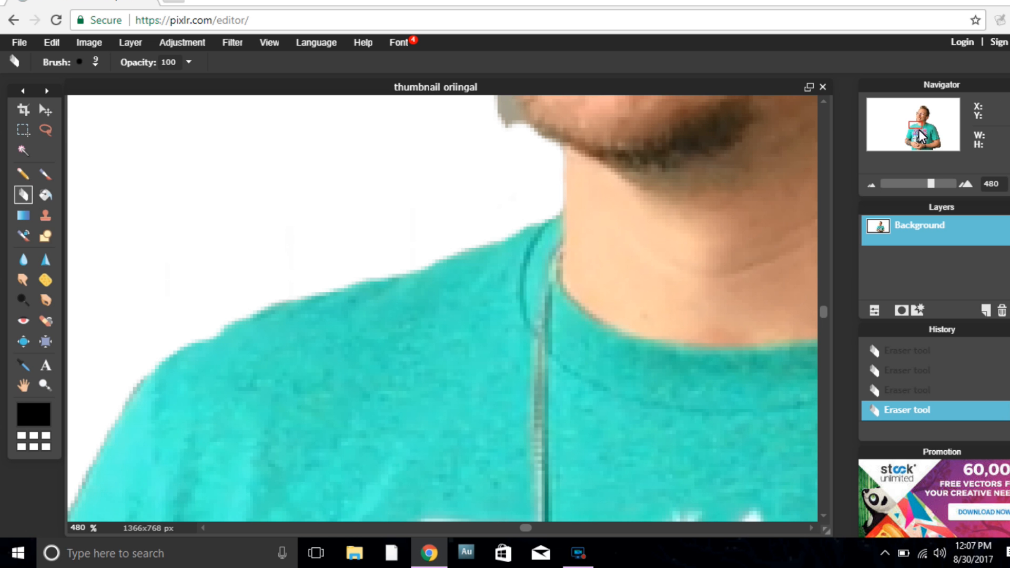
Erase the backdrop strip along the chin, jaw and cheek up to the bottom of the glasses
mouse_move(917, 128)
left_mouse_down()
mouse_move(915, 147)
mouse_move(918, 122)
left_mouse_up()
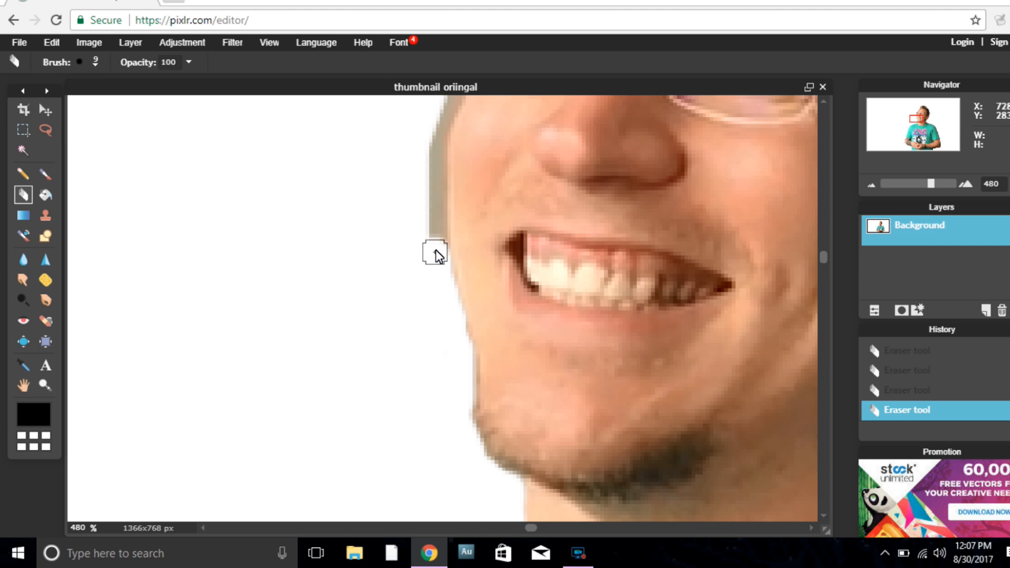
left_click(451, 339)
left_click(463, 364)
left_click(920, 119)
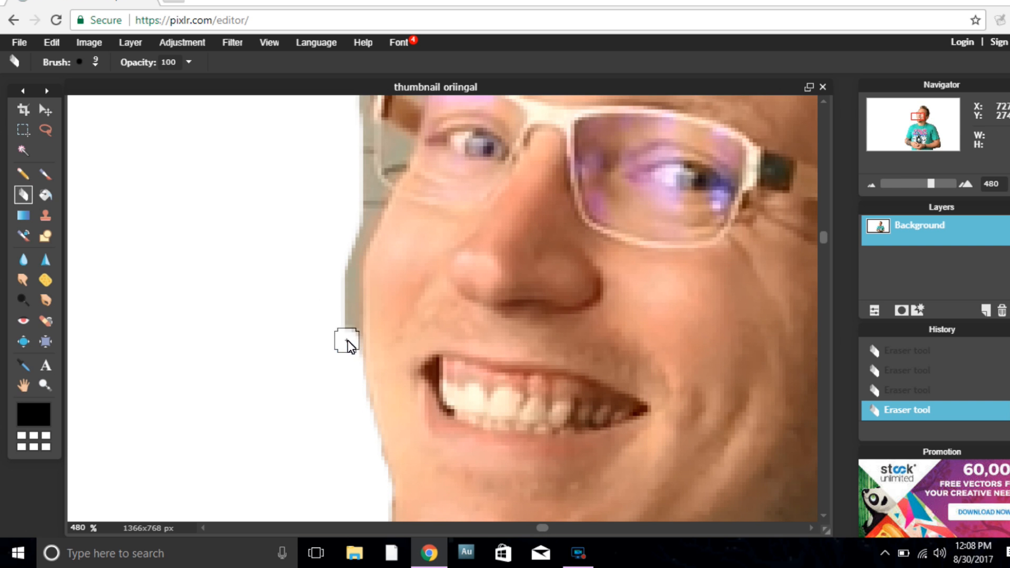
left_click(348, 315)
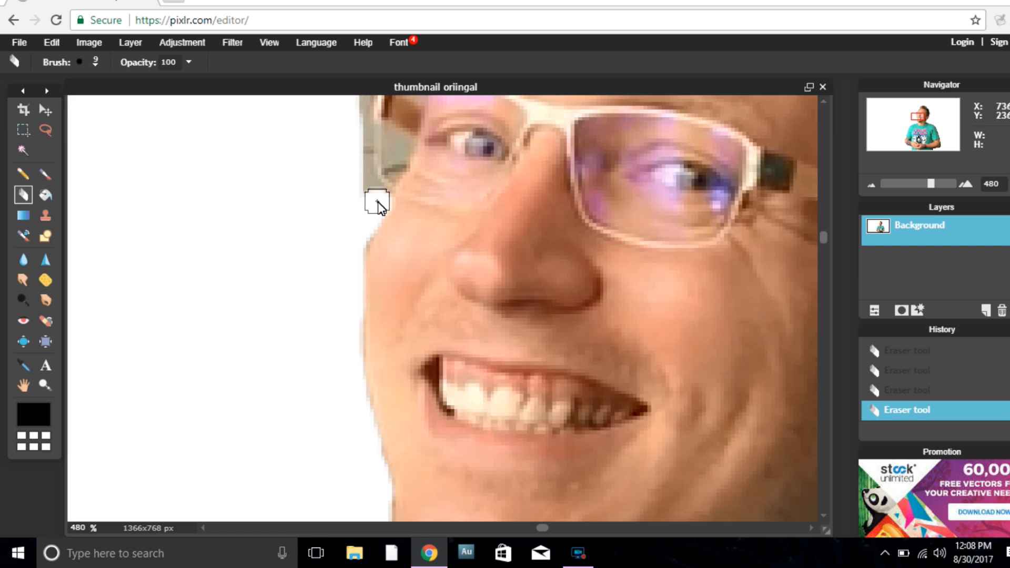
key("ctrl+z")
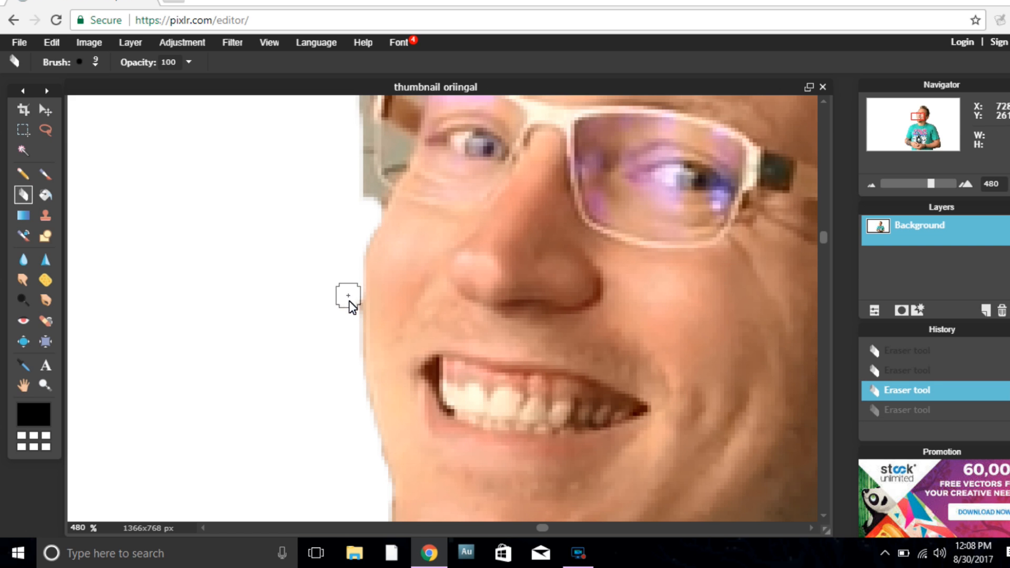
key("ctrl+y")
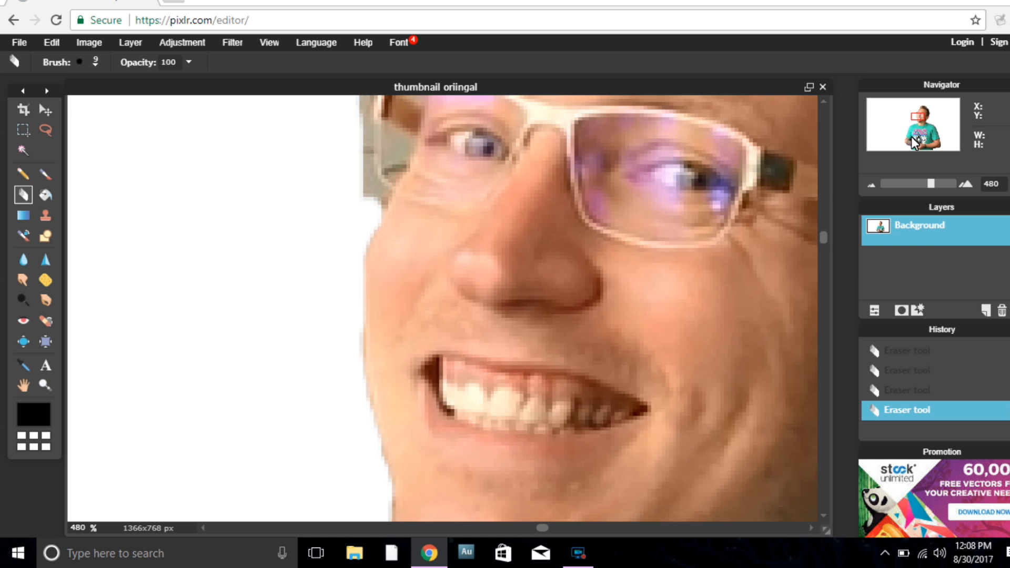
Switch the Eraser to a size 5 brush and erase the backdrop below the outer lower corner of the glasses
left_click_drag(918, 122, 918, 119)
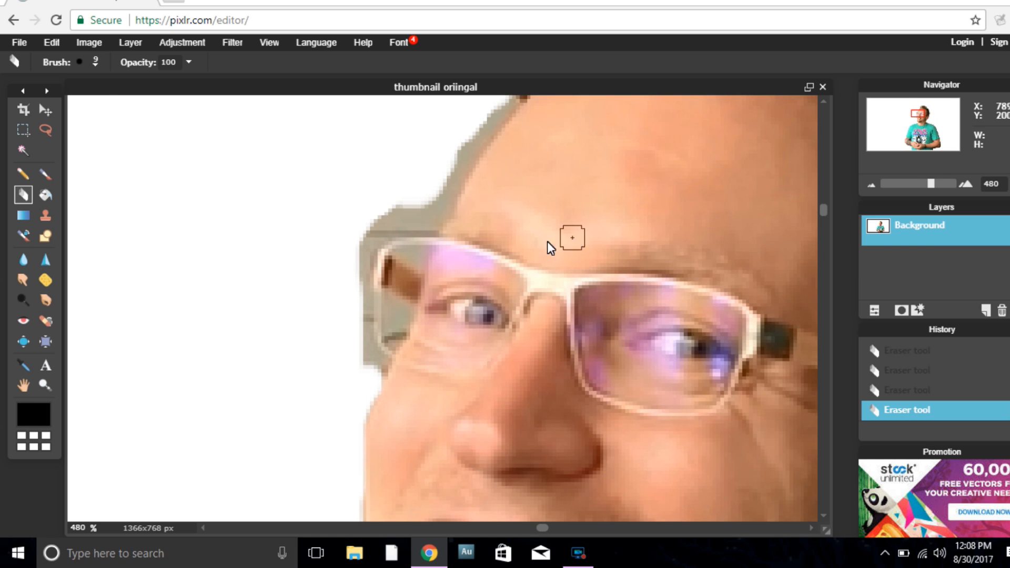
scroll(326, 347, "up", 1)
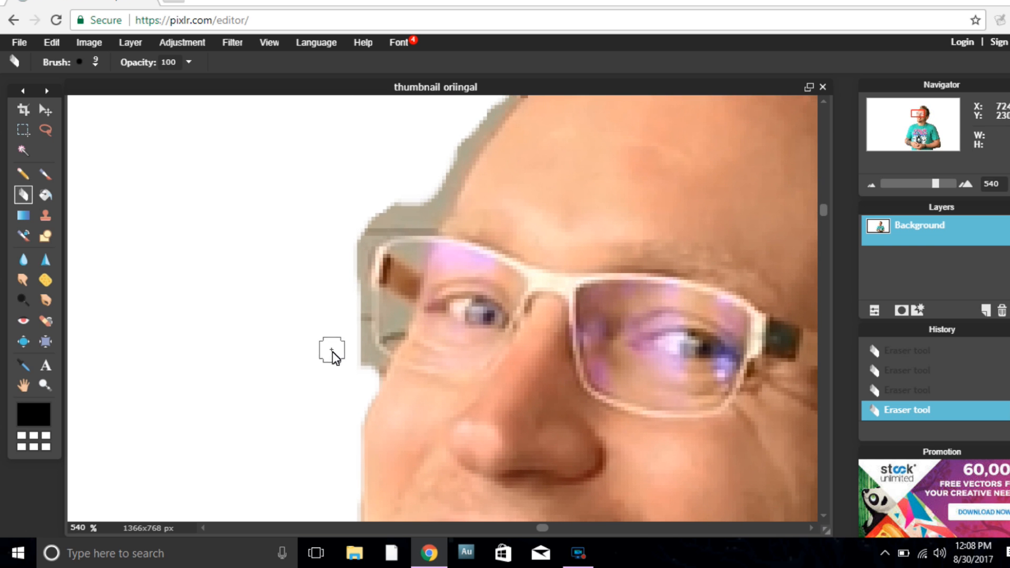
left_click(80, 61)
left_click(111, 97)
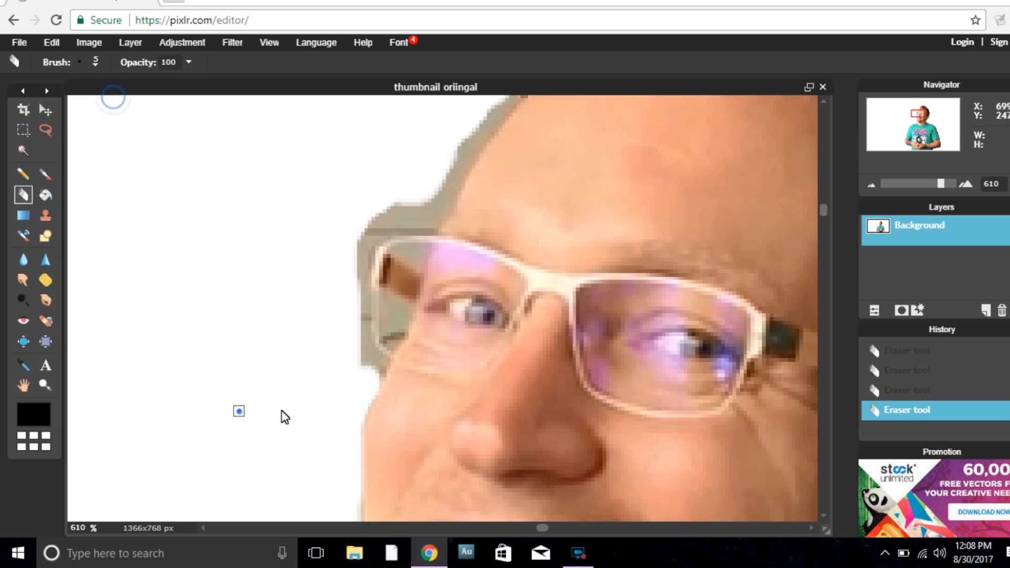
left_click(370, 380)
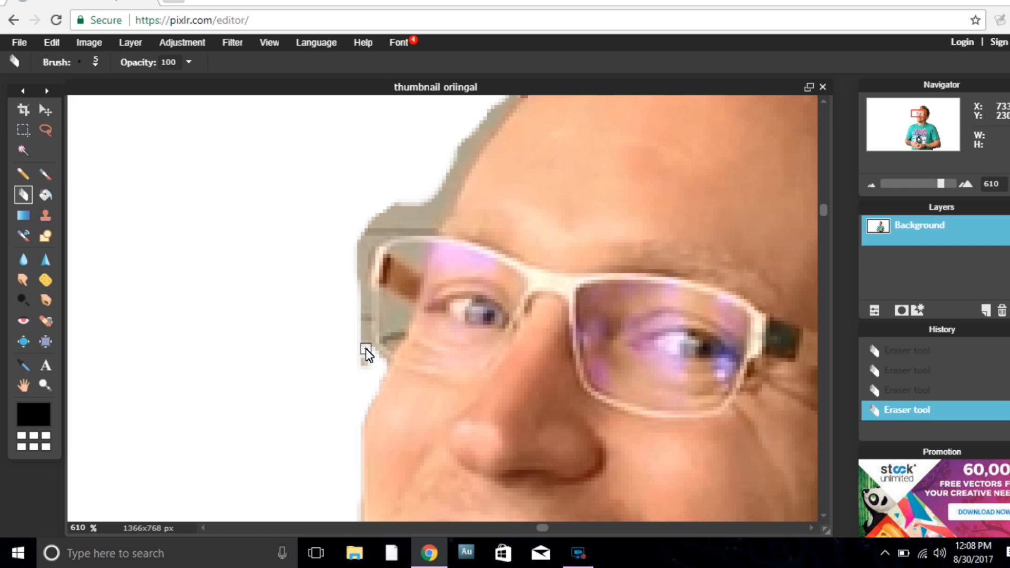
left_click_drag(365, 340, 364, 327)
key("ctrl+z")
left_click(376, 375)
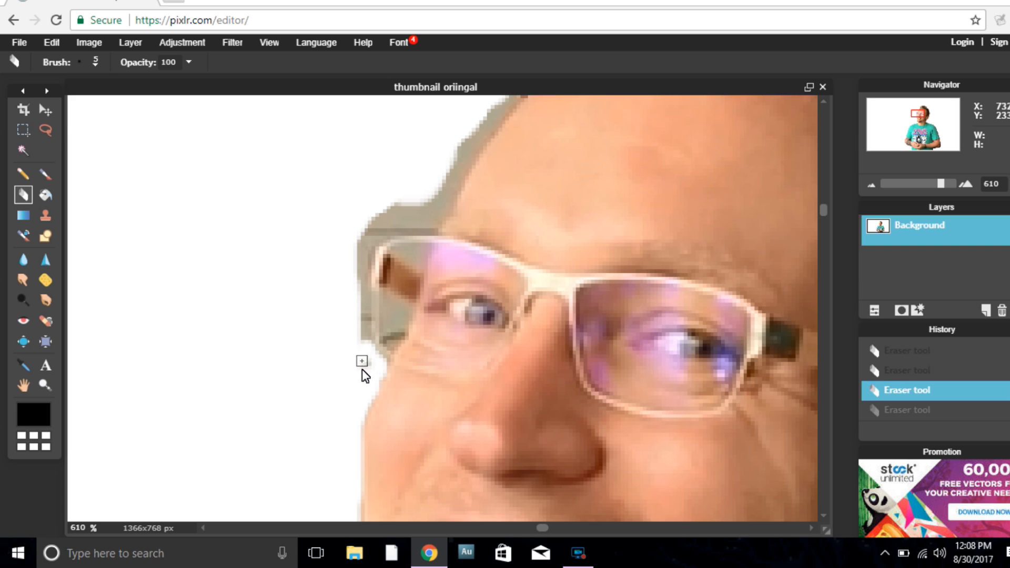
left_click(367, 368)
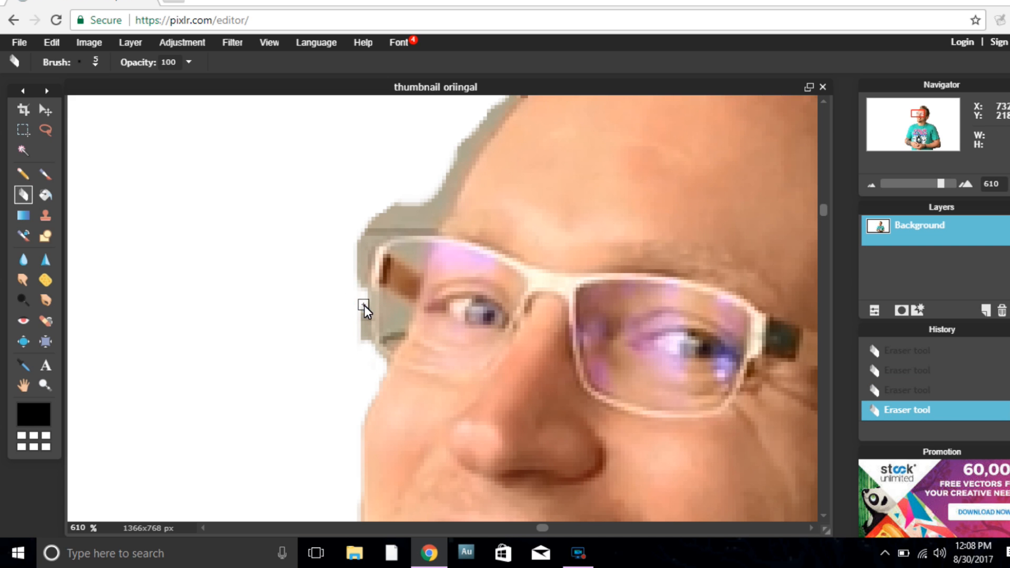
Erase the backdrop up the outer side of the glasses frame and above its rim to the forehead
left_click_drag(368, 349, 356, 286)
left_click(359, 291)
left_click_drag(362, 255, 382, 237)
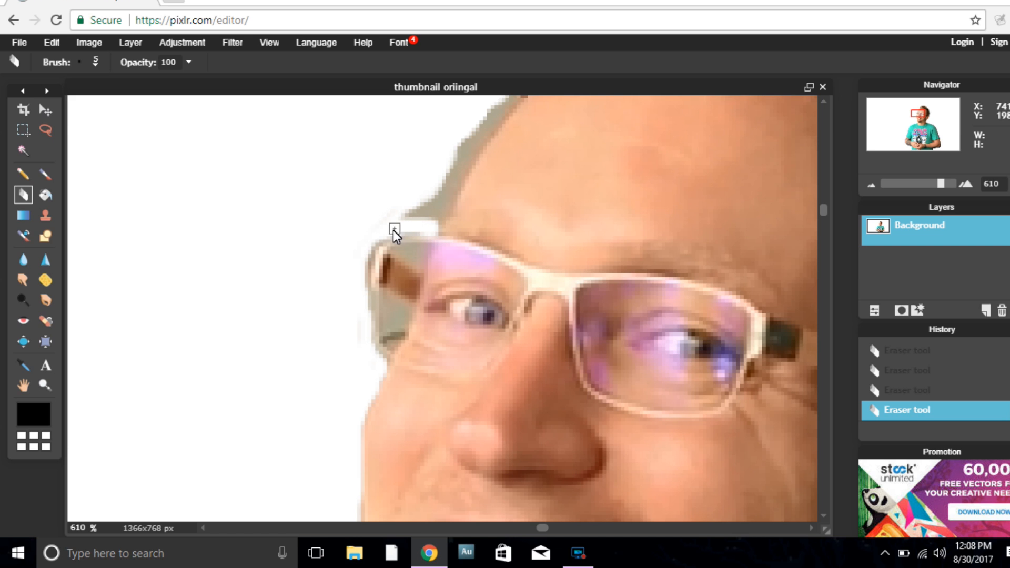
mouse_move(425, 229)
left_mouse_down()
mouse_move(285, 201)
mouse_move(265, 208)
mouse_move(408, 210)
mouse_move(446, 234)
left_mouse_up()
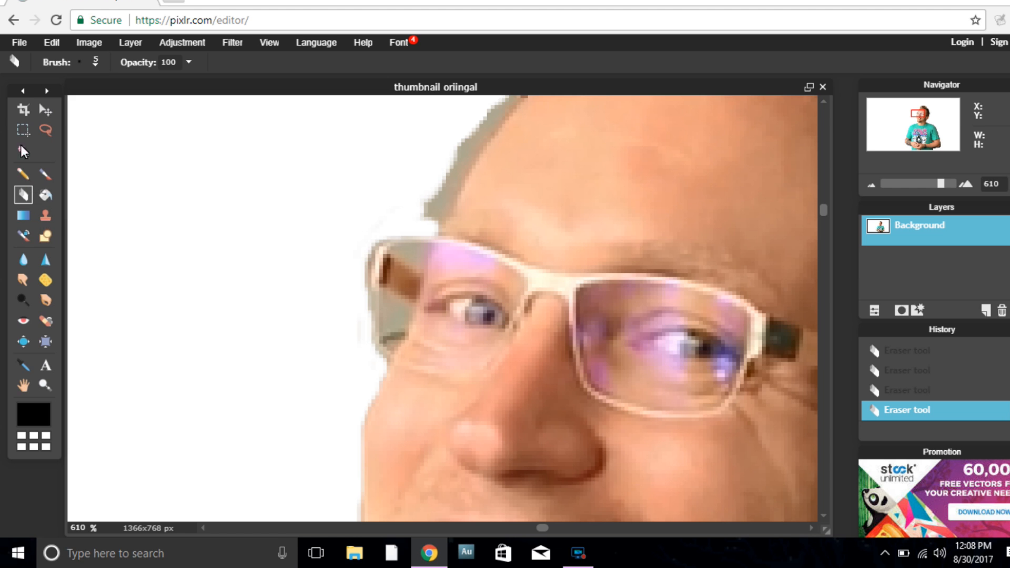
left_click(435, 220)
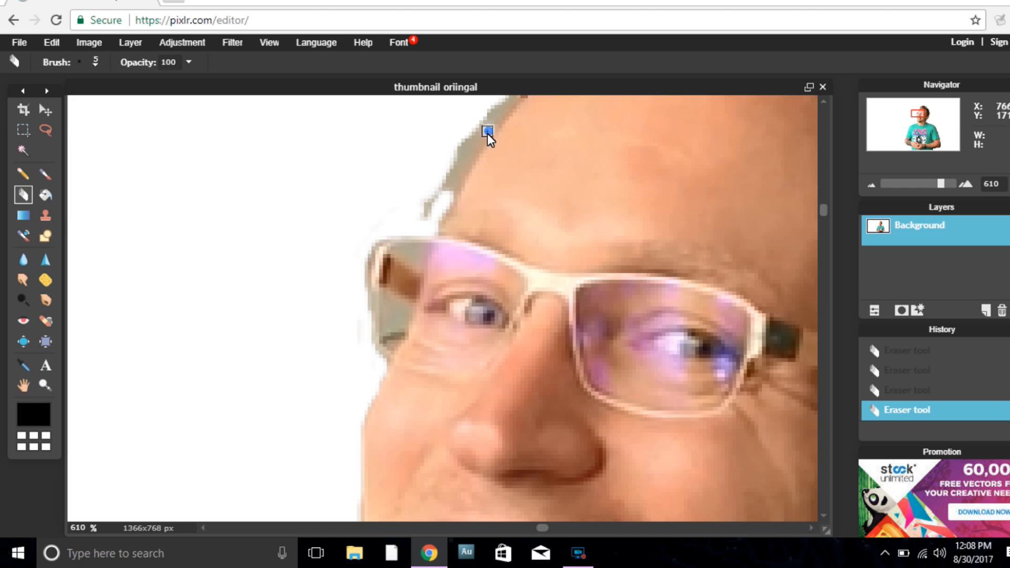
Erase the backdrop showing through the outer lens, above and below the temple arm of the glasses
key("ctrl+z")
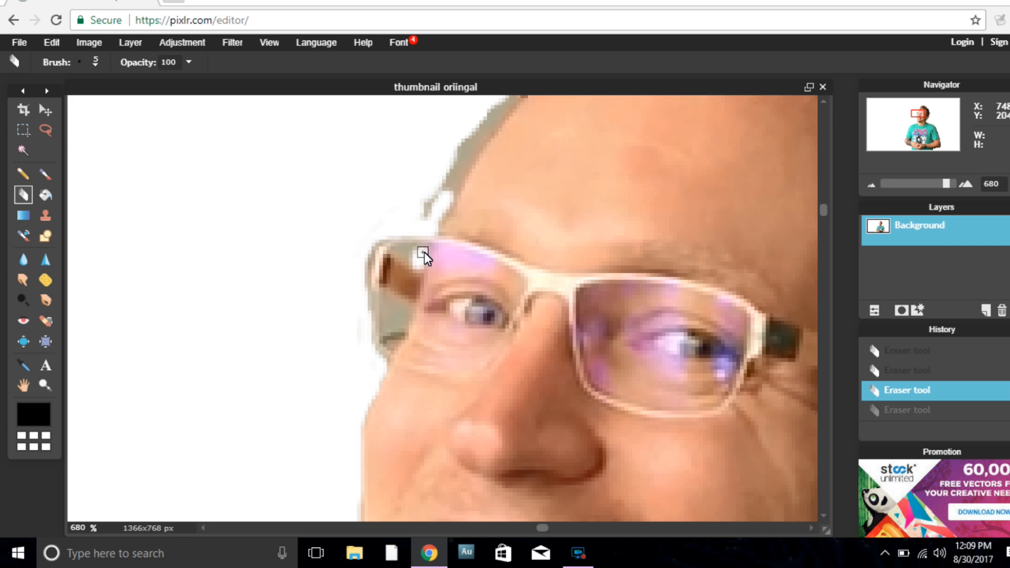
left_click(406, 250)
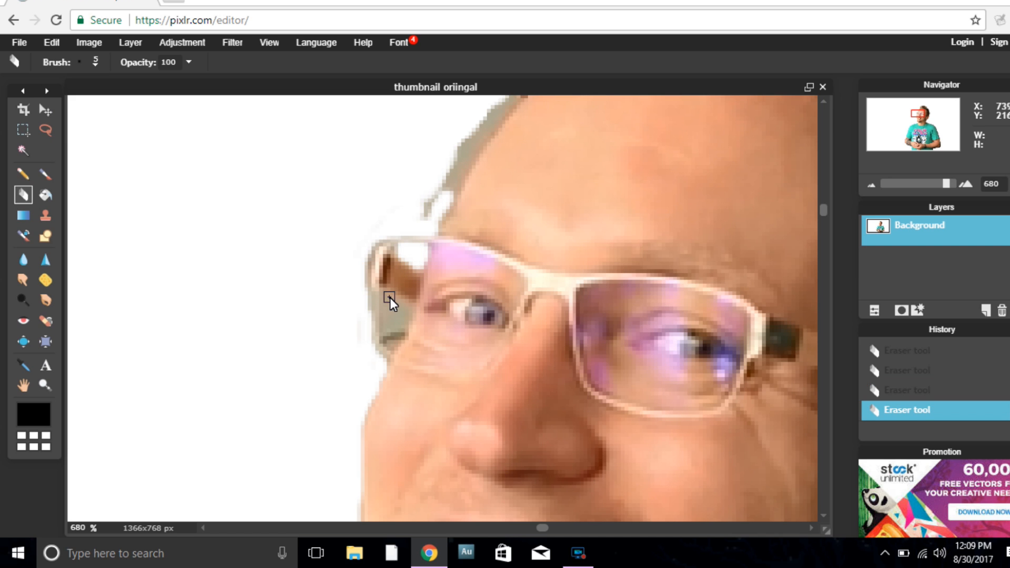
mouse_move(394, 304)
left_mouse_down()
mouse_move(395, 344)
mouse_move(388, 314)
left_mouse_up()
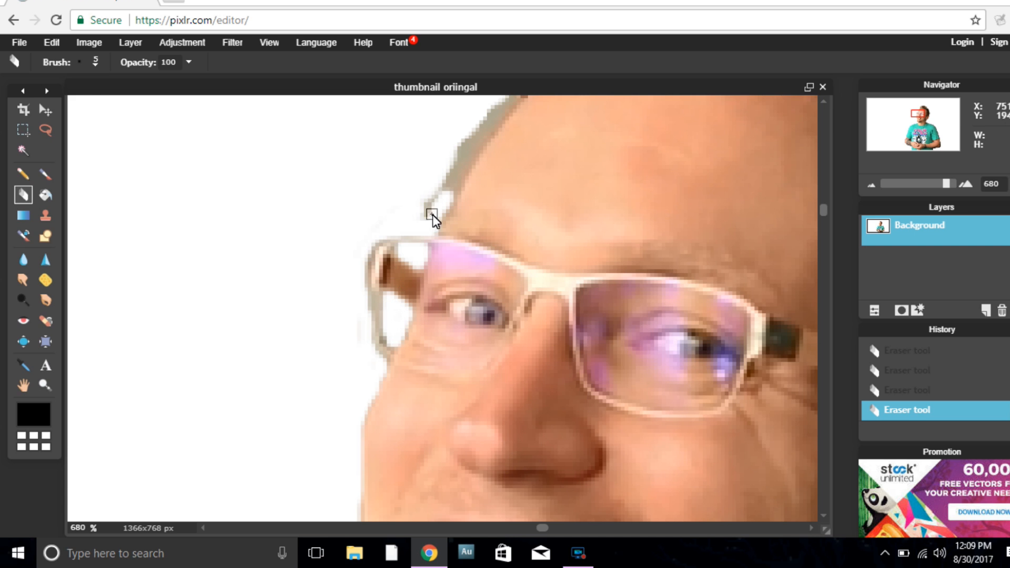
Switch the Eraser to a size 9 brush and erase the backdrop along the forehead from the glasses to the hairline
left_click(93, 67)
left_click(140, 99)
left_click(251, 414)
mouse_move(433, 169)
left_mouse_down()
mouse_move(419, 213)
mouse_move(480, 124)
left_mouse_up()
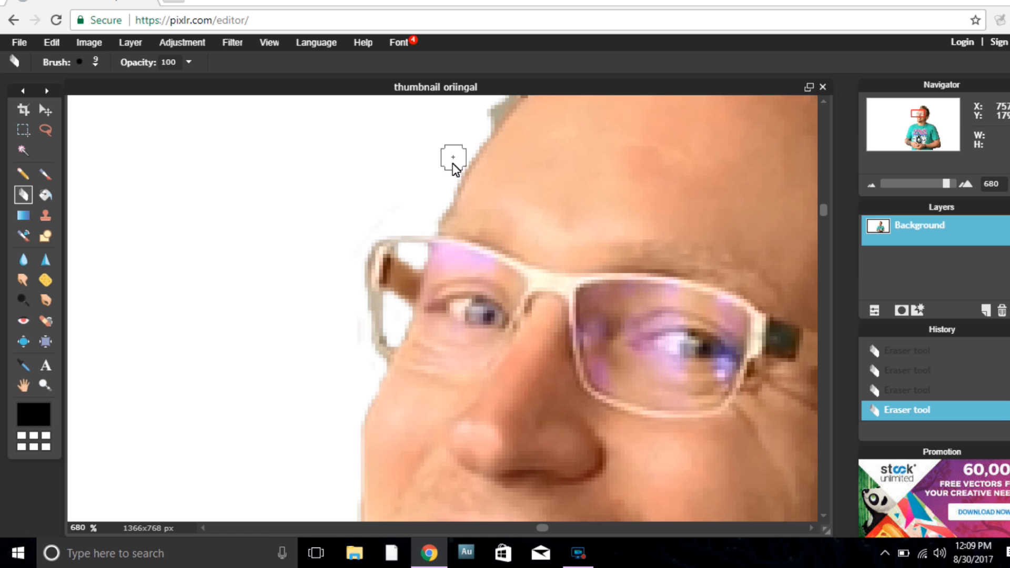
left_click_drag(921, 115, 922, 114)
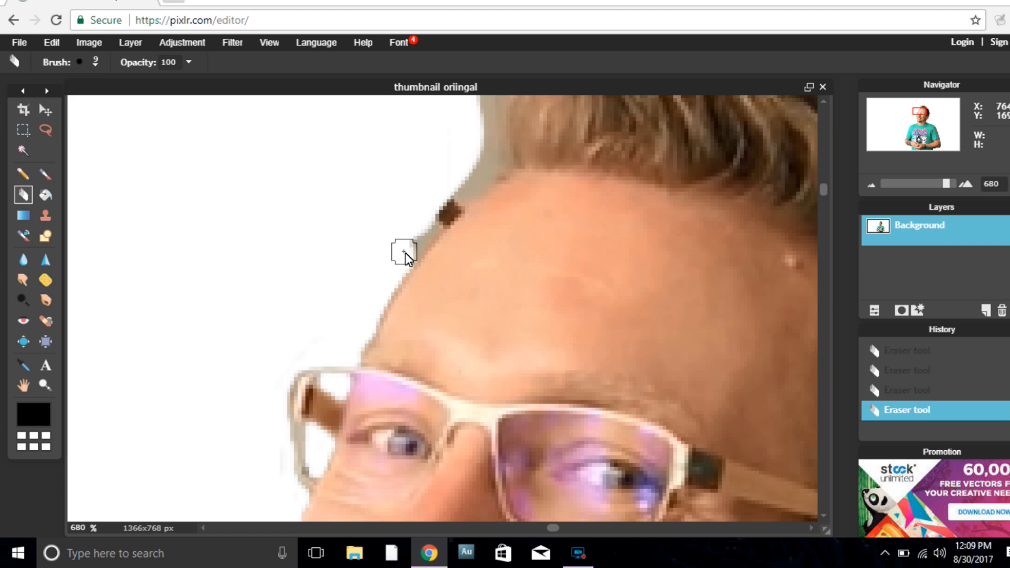
left_click_drag(420, 236, 485, 166)
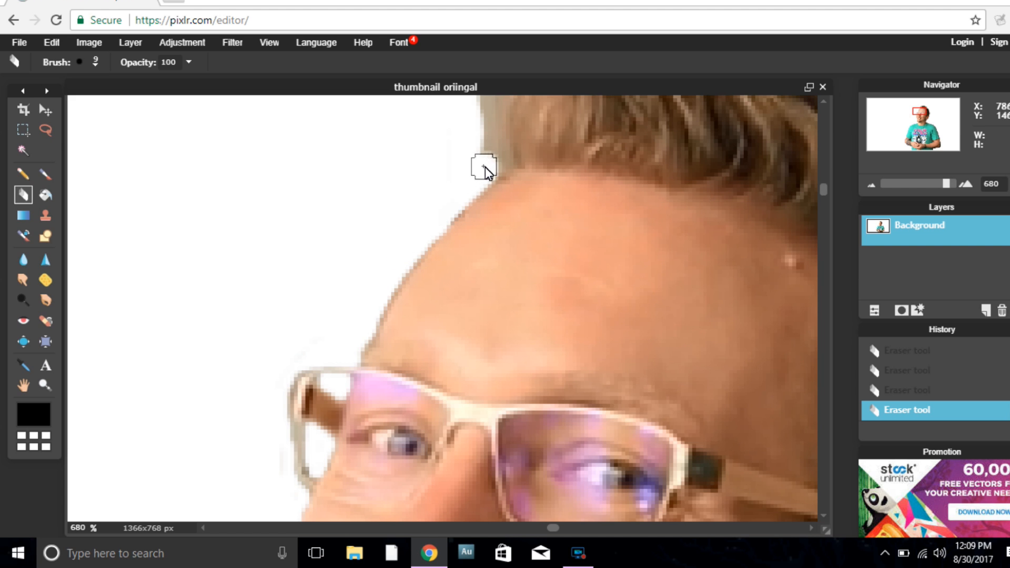
Erase the backdrop around the front of the hair and over its top with the size 9 brush
left_click_drag(919, 115, 923, 109)
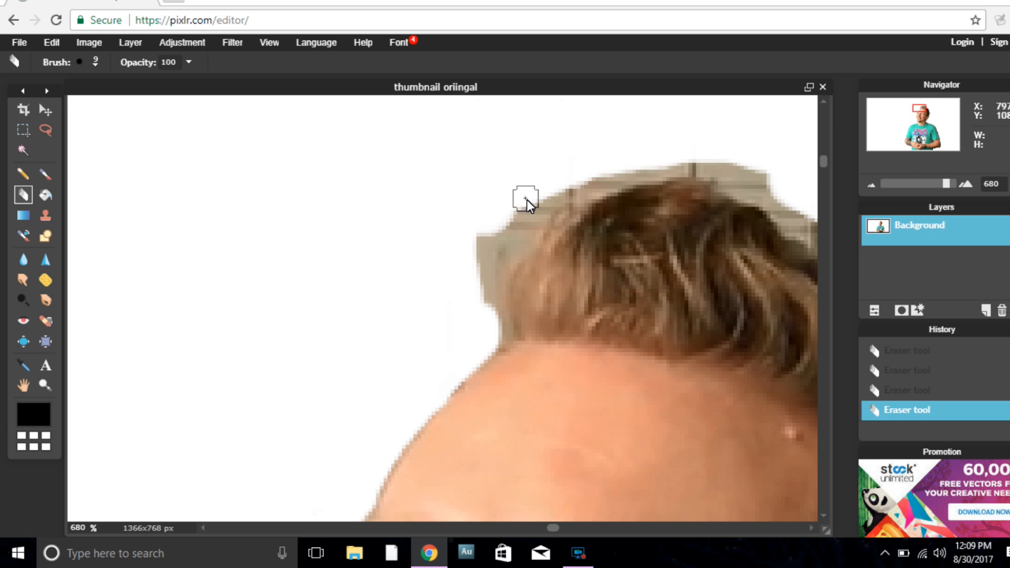
mouse_move(538, 205)
left_mouse_down()
mouse_move(500, 260)
mouse_move(497, 334)
mouse_move(478, 294)
mouse_move(486, 239)
mouse_move(523, 203)
left_mouse_up()
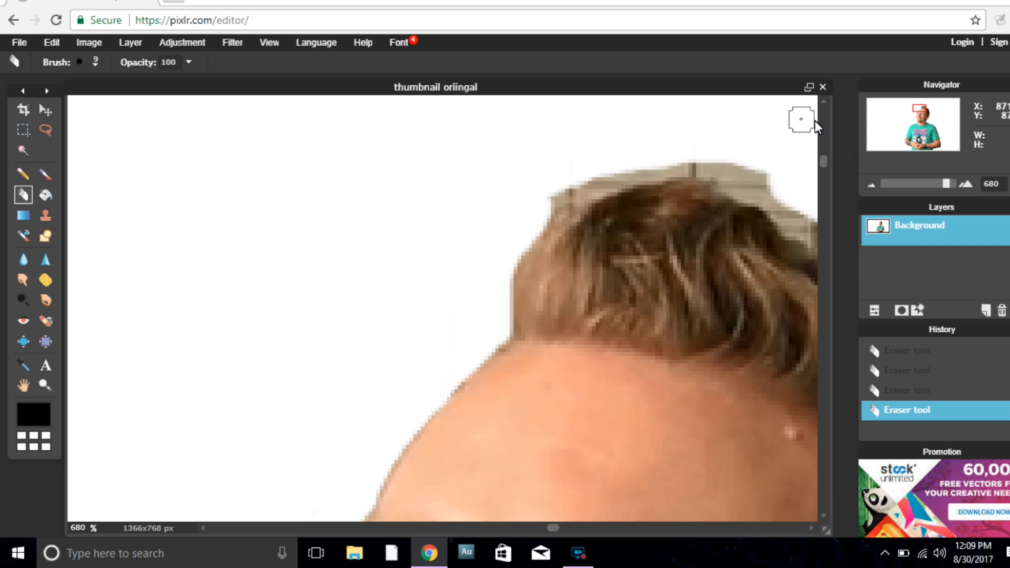
left_click_drag(924, 109, 927, 110)
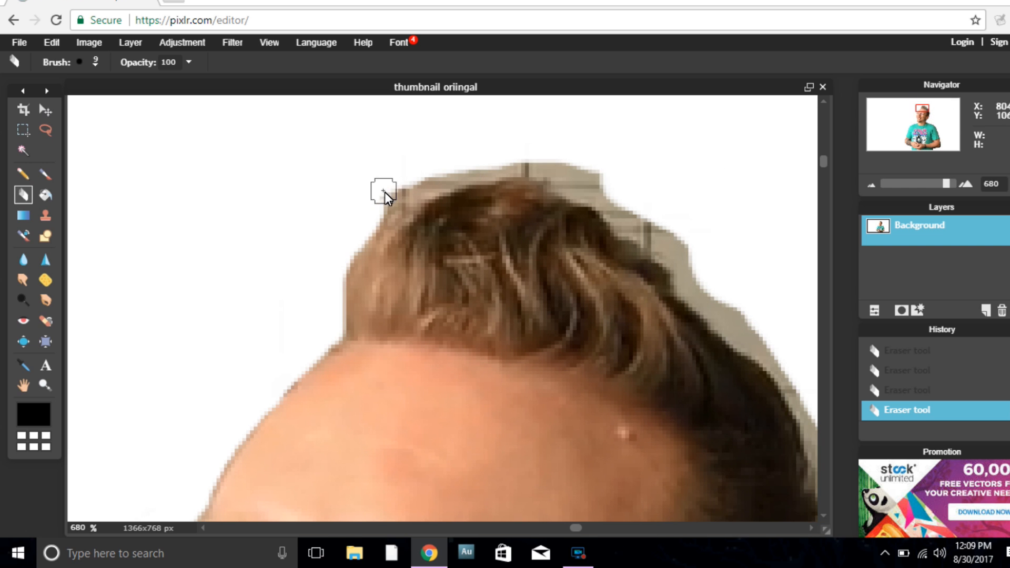
mouse_move(406, 190)
left_mouse_down()
mouse_move(428, 185)
mouse_move(395, 187)
left_mouse_up()
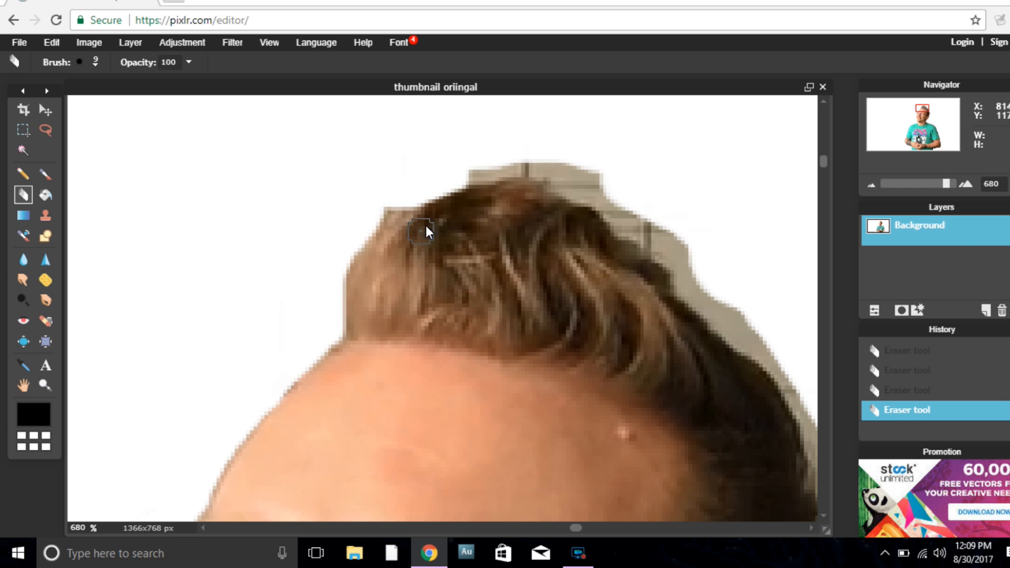
mouse_move(456, 169)
left_mouse_down()
mouse_move(543, 165)
mouse_move(614, 202)
mouse_move(591, 172)
mouse_move(474, 165)
left_mouse_up()
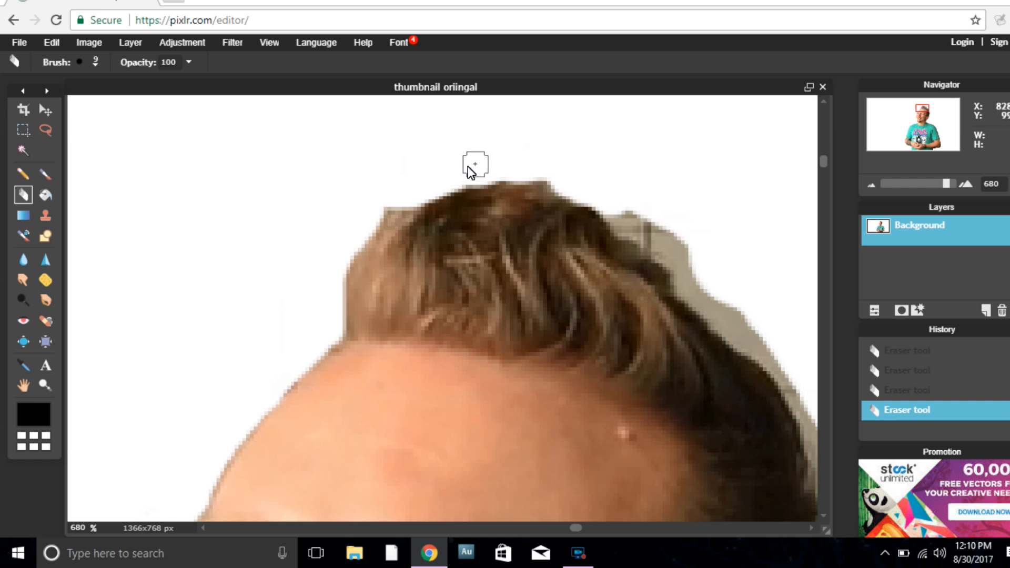
left_click_drag(539, 166, 555, 169)
Erase the remaining backdrop along the back of the head and the outer edge of the ear
left_click_drag(925, 112, 929, 112)
scroll(561, 379, "down", 5)
left_click(564, 370)
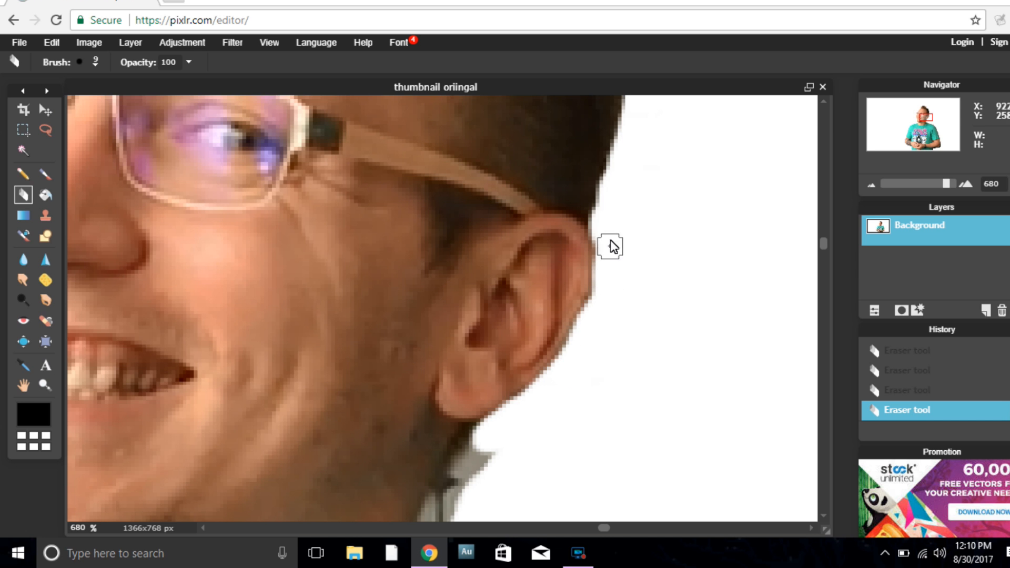
left_click(602, 226)
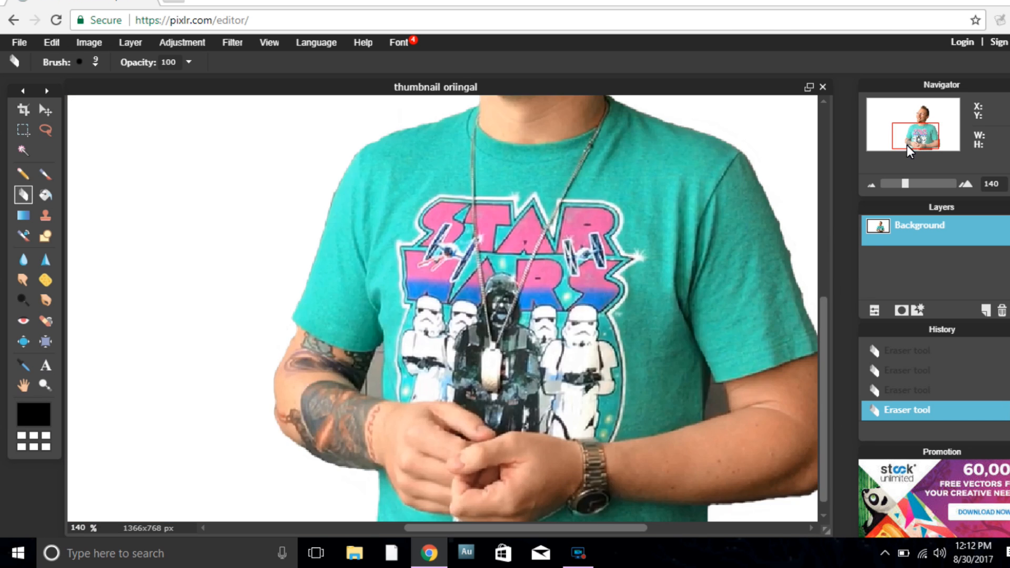
Switch the Eraser to a size 5 brush and erase the grey backdrop in the gap between the shirt and the bent arm wearing the watch
left_click_drag(907, 146, 918, 122)
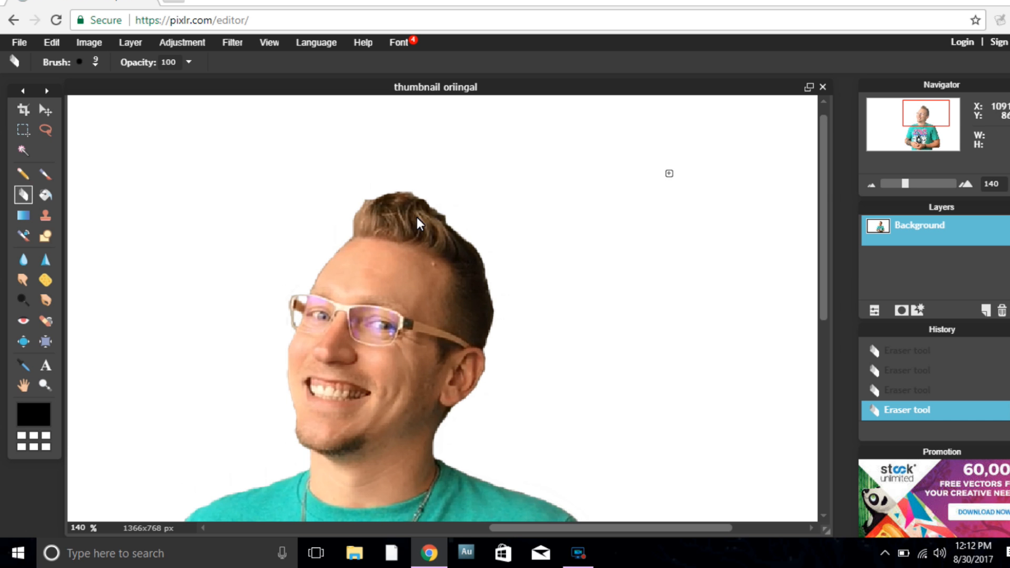
left_click_drag(932, 112, 933, 129)
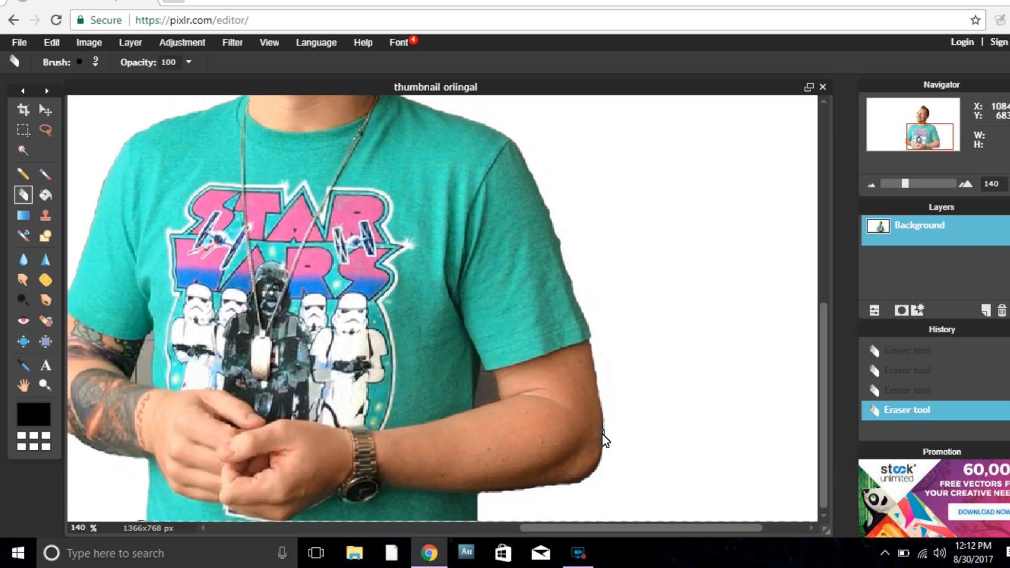
left_click_drag(934, 143, 924, 145)
scroll(681, 427, "up", 5)
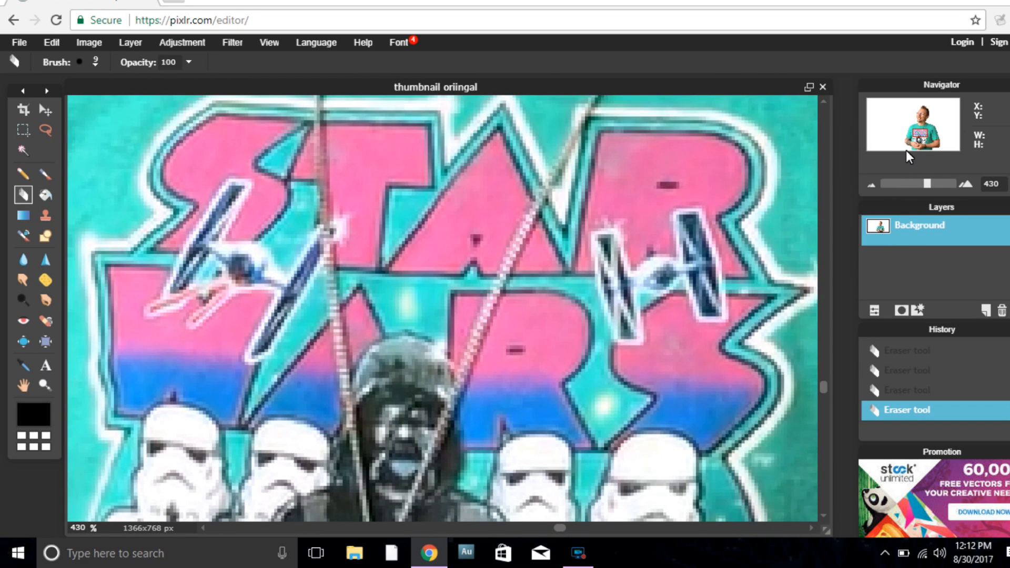
left_click_drag(922, 135, 933, 143)
scroll(509, 345, "up", 3)
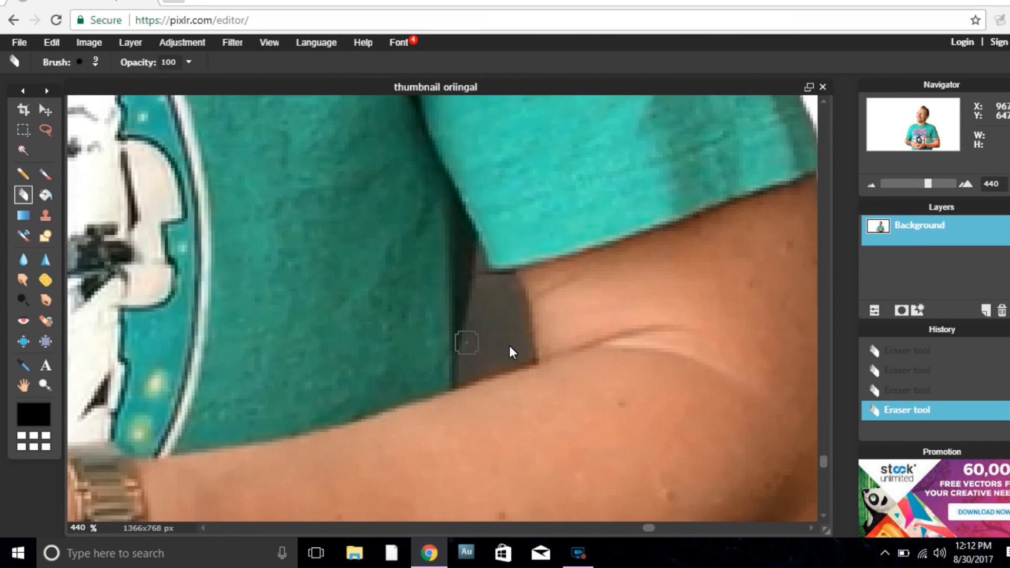
left_click(98, 62)
left_click(115, 97)
left_click(500, 345)
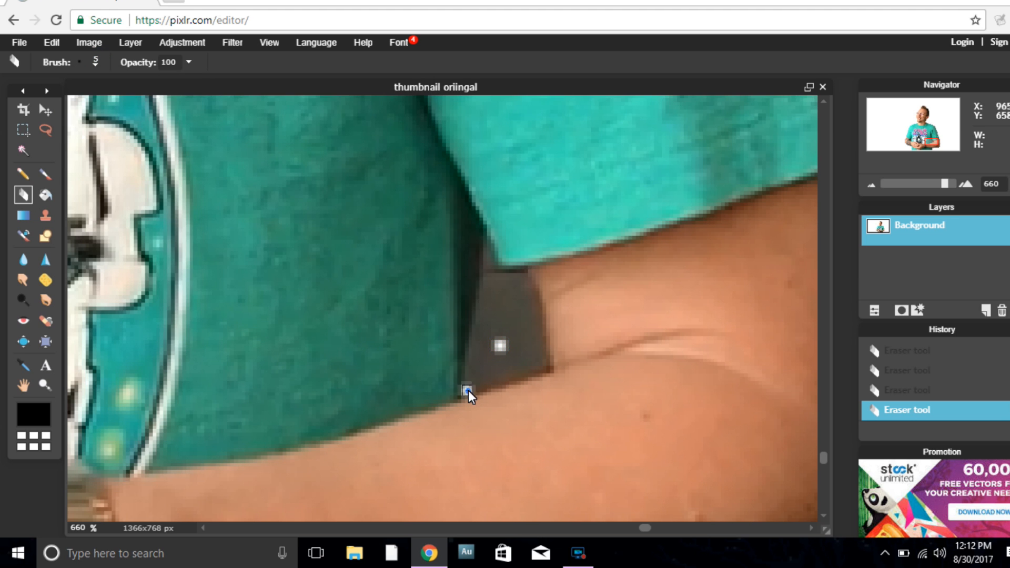
mouse_move(480, 386)
left_mouse_down()
mouse_move(540, 364)
mouse_move(523, 274)
mouse_move(491, 288)
mouse_move(470, 377)
mouse_move(525, 356)
mouse_move(516, 284)
mouse_move(499, 304)
mouse_move(485, 380)
mouse_move(516, 301)
mouse_move(498, 290)
mouse_move(515, 300)
mouse_move(504, 338)
left_mouse_up()
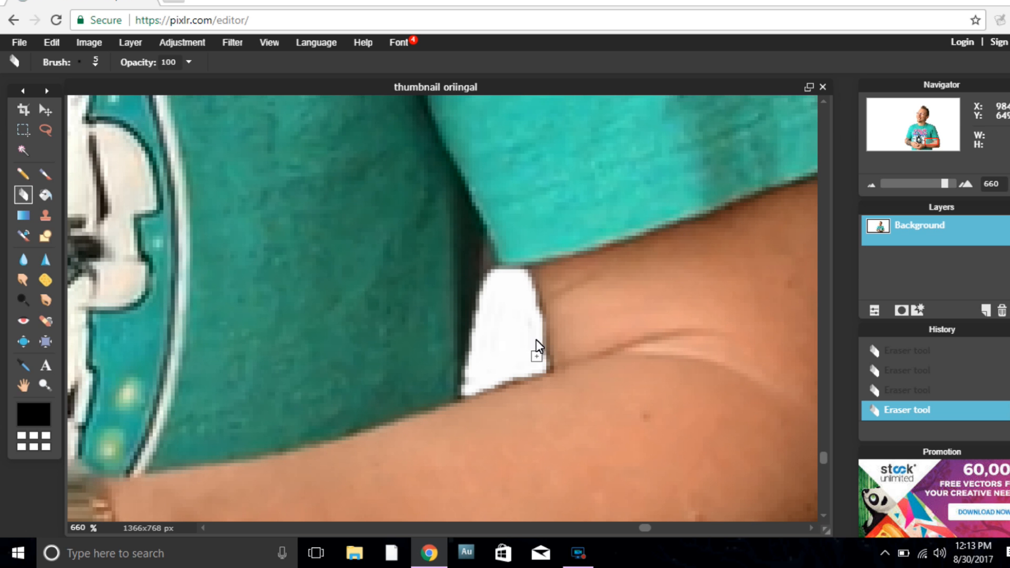
Switch the Eraser to a size 1 brush and erase the narrow upper tip of the gap under the sleeve
left_click(92, 61)
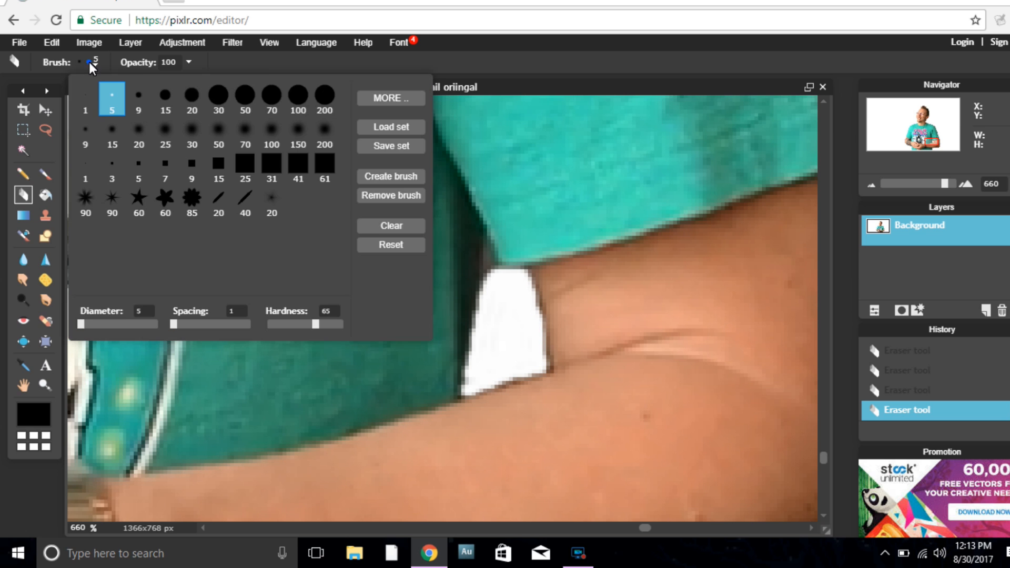
left_click(87, 97)
left_click(499, 286)
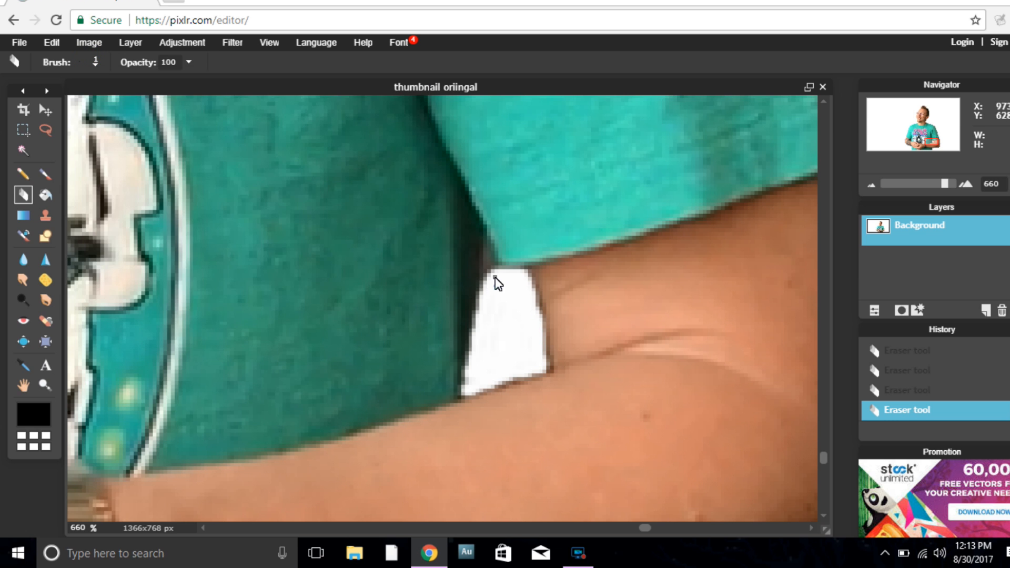
left_click(487, 258)
Clean up the edge of the forehead between the glasses and the hairline with the size 5 Eraser brush
left_click_drag(945, 183, 901, 190)
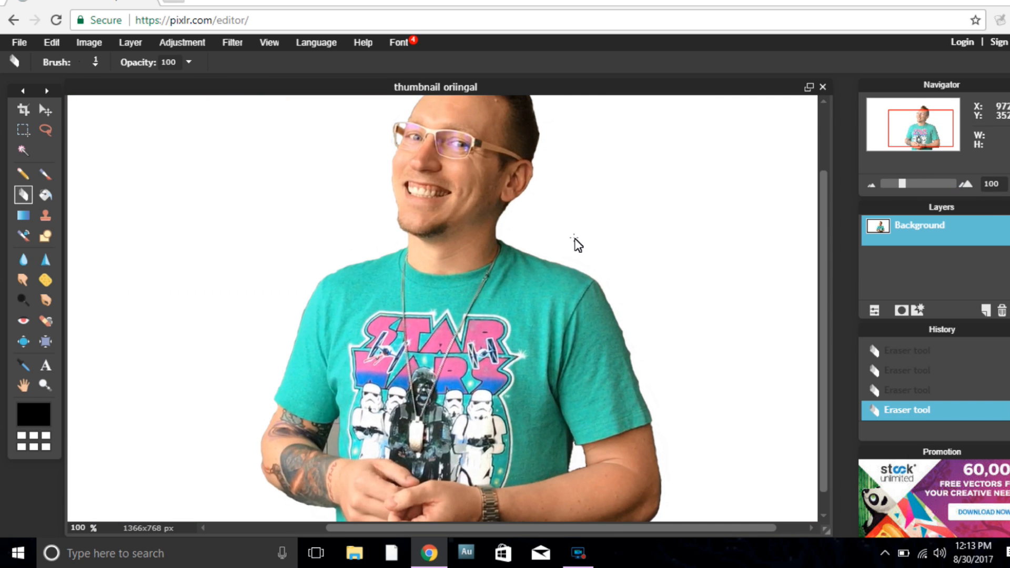
left_click_drag(905, 185, 902, 188)
left_click_drag(914, 137, 914, 150)
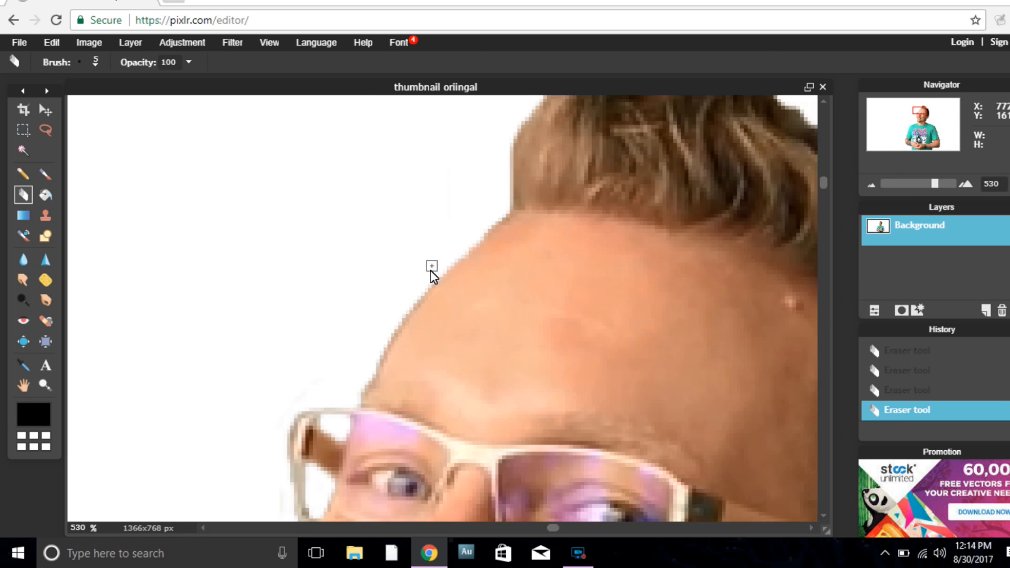
left_click(425, 275)
left_click(392, 325)
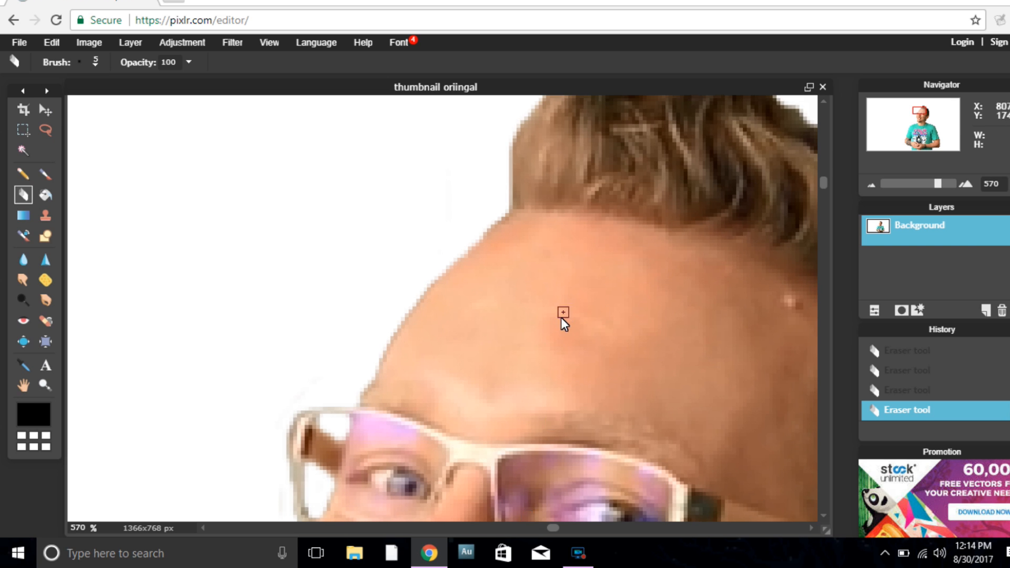
Try the Mimic HDR filter on the cut-out photo and undo it
scroll(561, 320, "down", 1)
left_click_drag(930, 186, 902, 188)
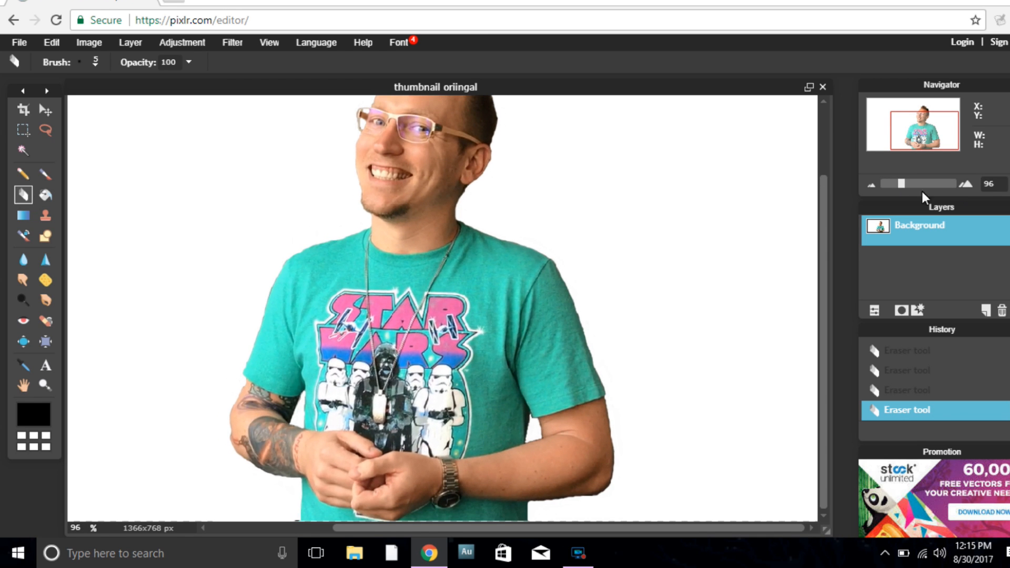
left_click(964, 185)
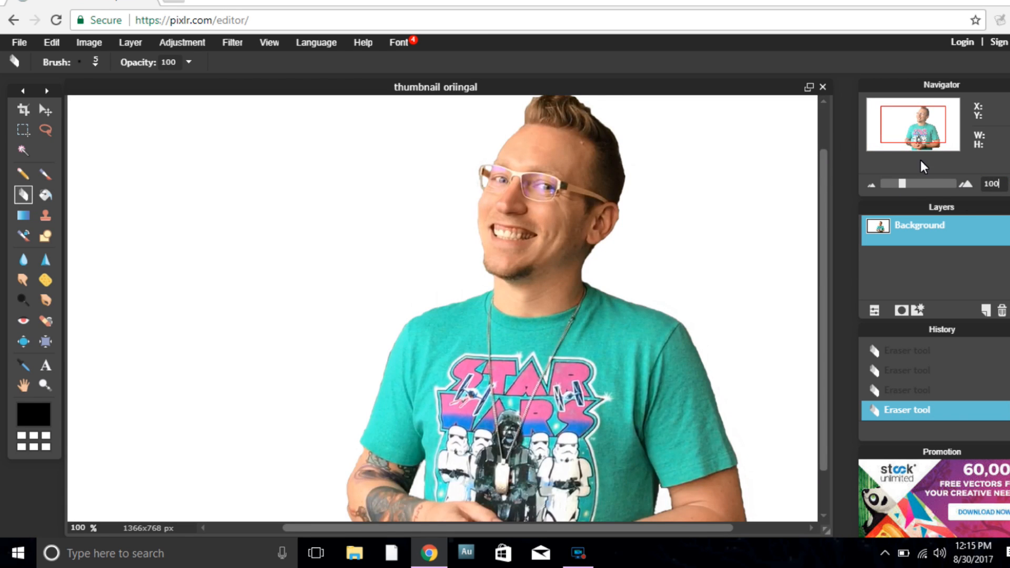
left_click_drag(927, 133, 936, 149)
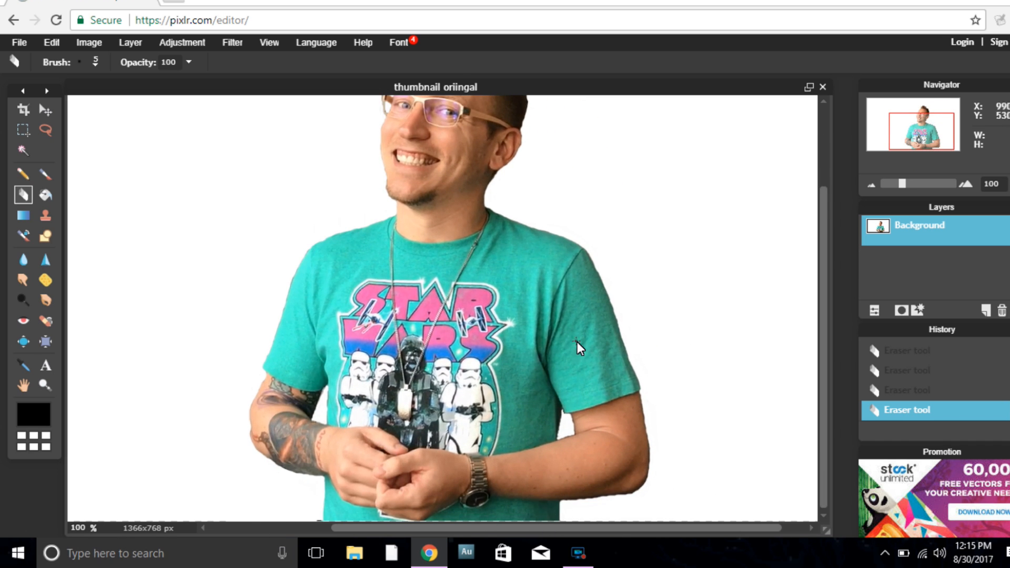
left_click_drag(922, 134, 920, 125)
left_click(173, 46)
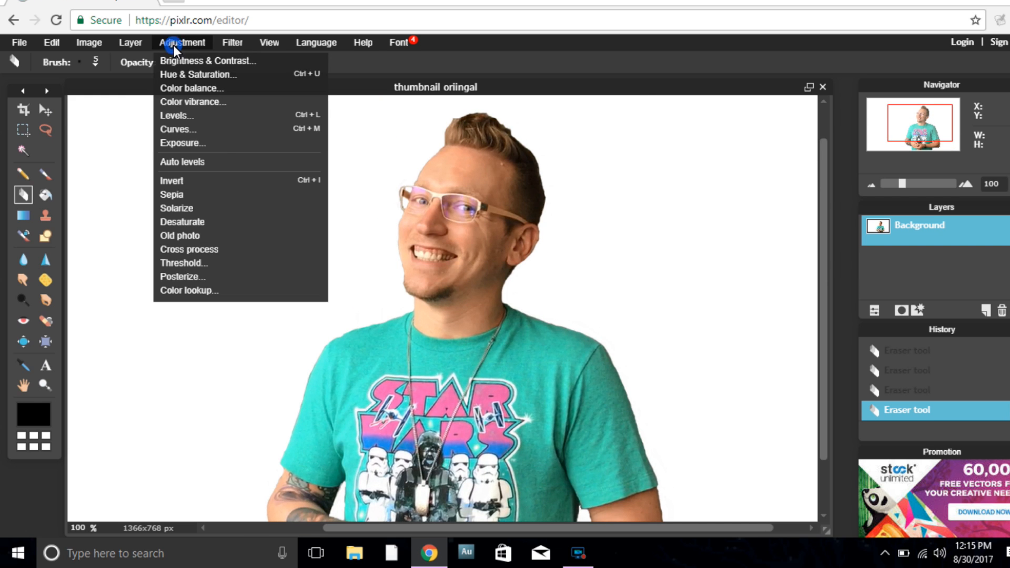
left_click(233, 40)
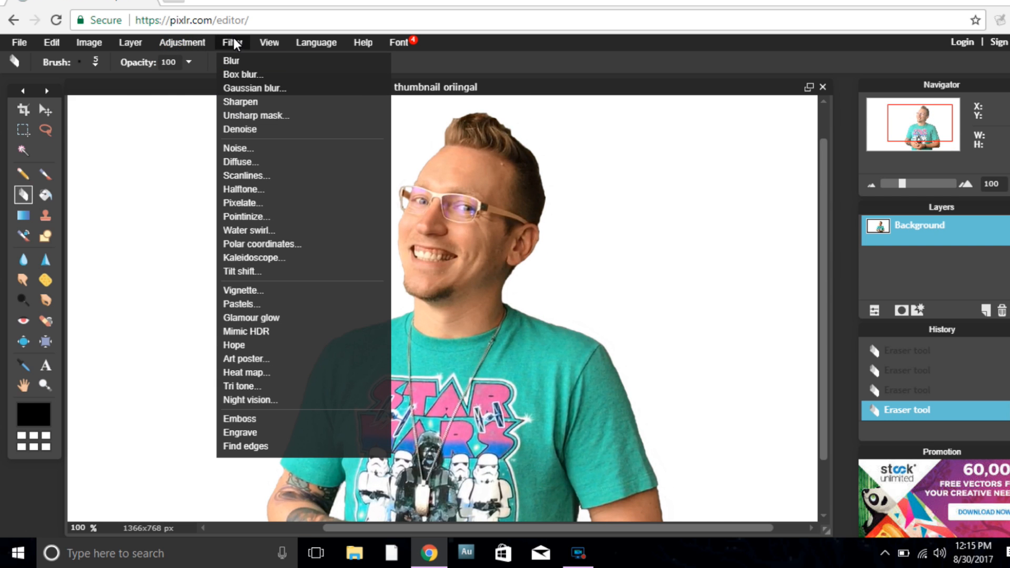
left_click(241, 334)
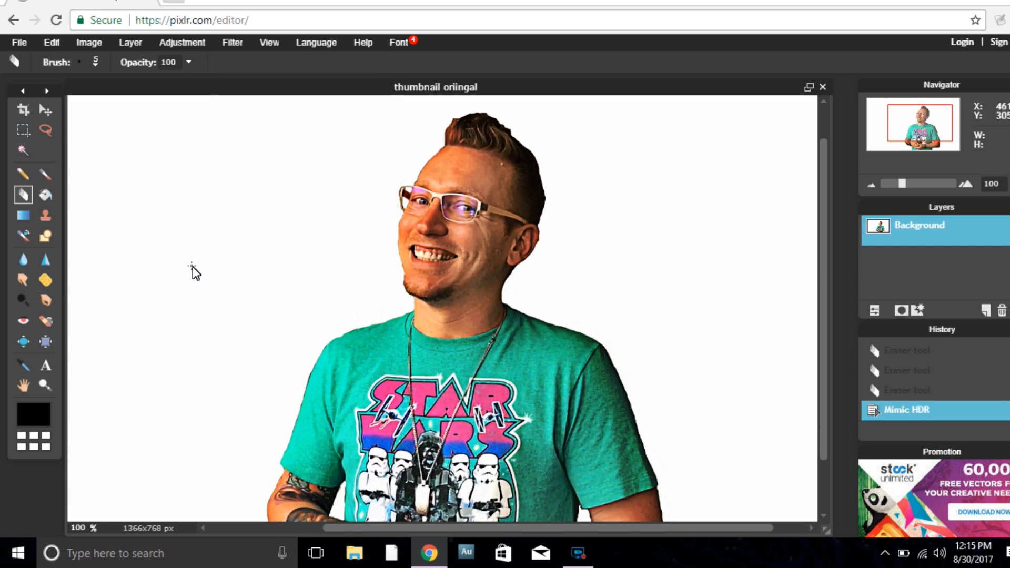
key("ctrl+z")
Adjust the photo's brightness to -3 and contrast to 11 and apply the change
left_click(178, 46)
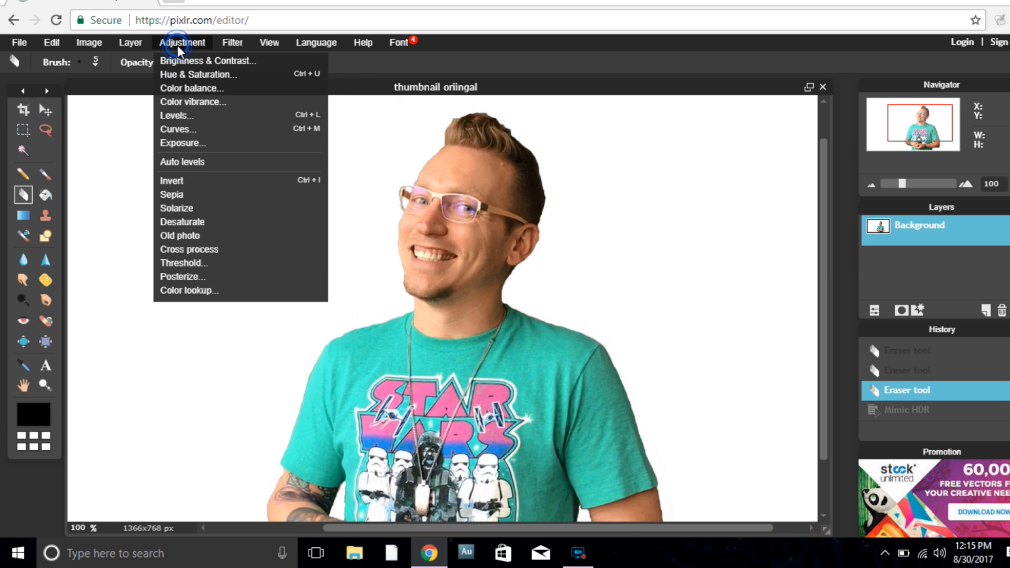
left_click(187, 61)
left_click_drag(526, 223, 239, 189)
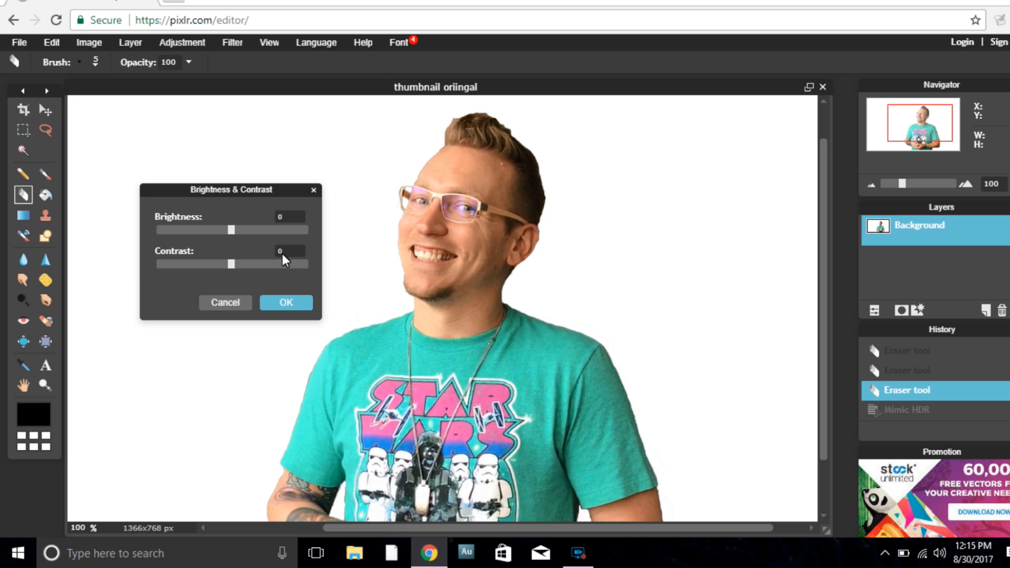
mouse_move(234, 264)
left_mouse_down()
mouse_move(234, 232)
mouse_move(242, 265)
left_mouse_up()
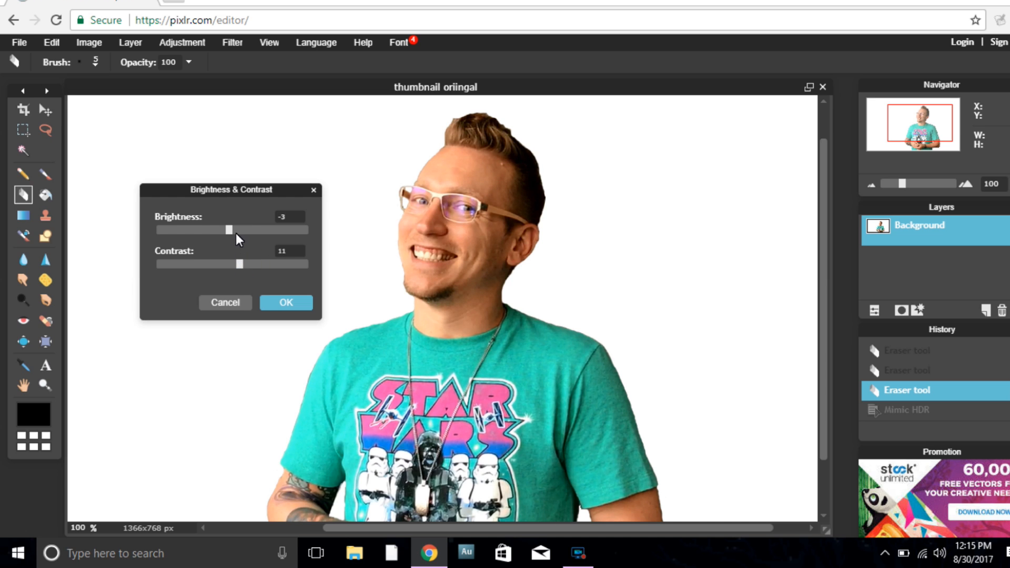
left_click(283, 305)
Undo and redo the brightness and contrast adjustment to compare the photo before and after
left_click(52, 46)
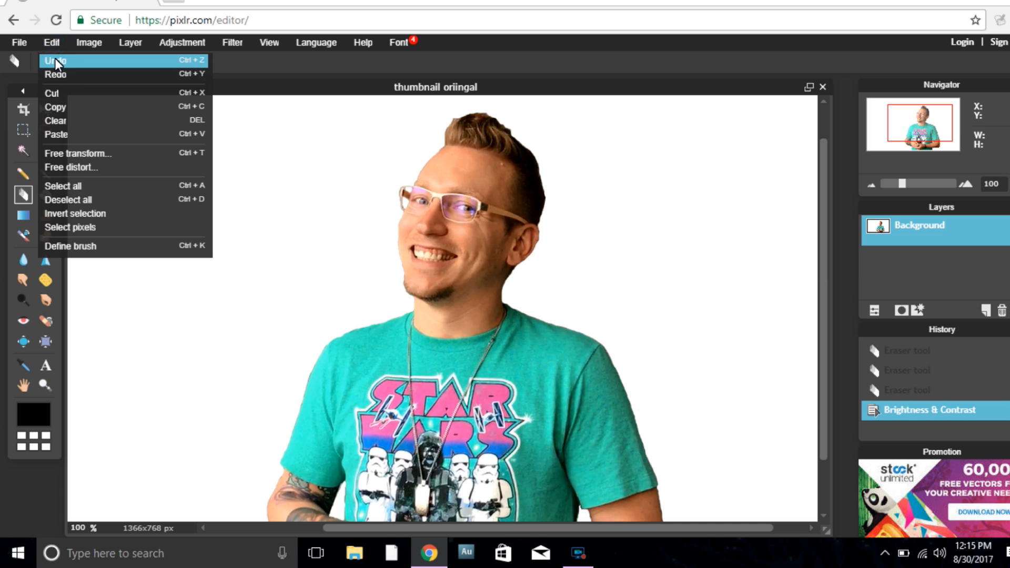
left_click(55, 58)
left_click(56, 43)
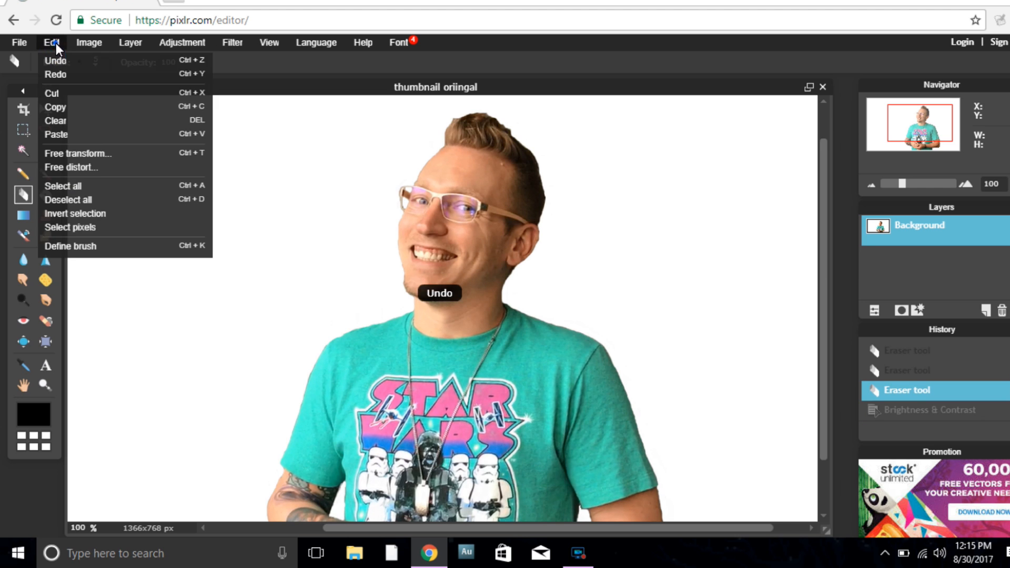
left_click(59, 75)
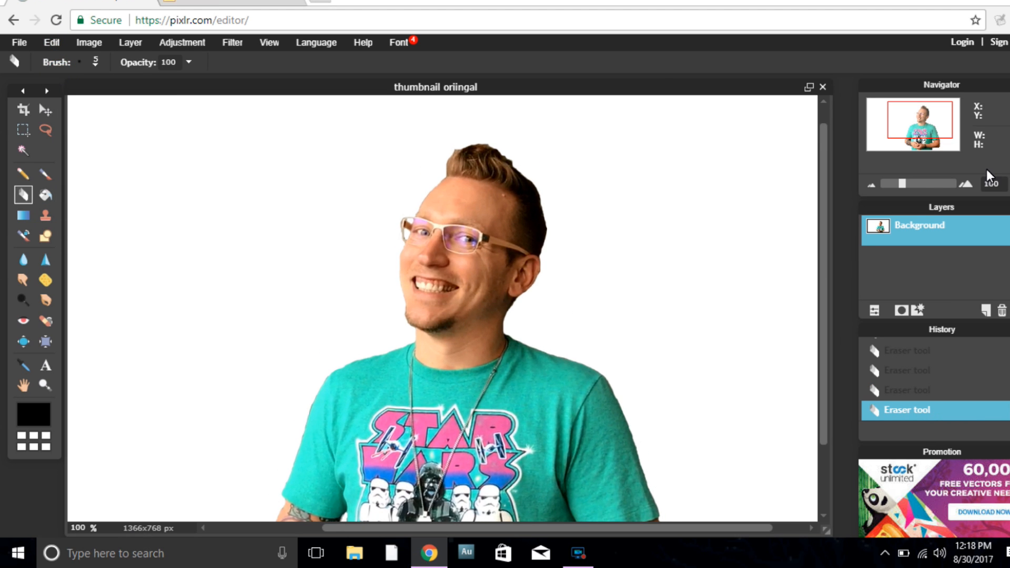
Erase the leftover fringe along the underside of the forearm between the shirt and the elbow
left_click_drag(918, 113, 914, 124)
left_click_drag(918, 130, 920, 131)
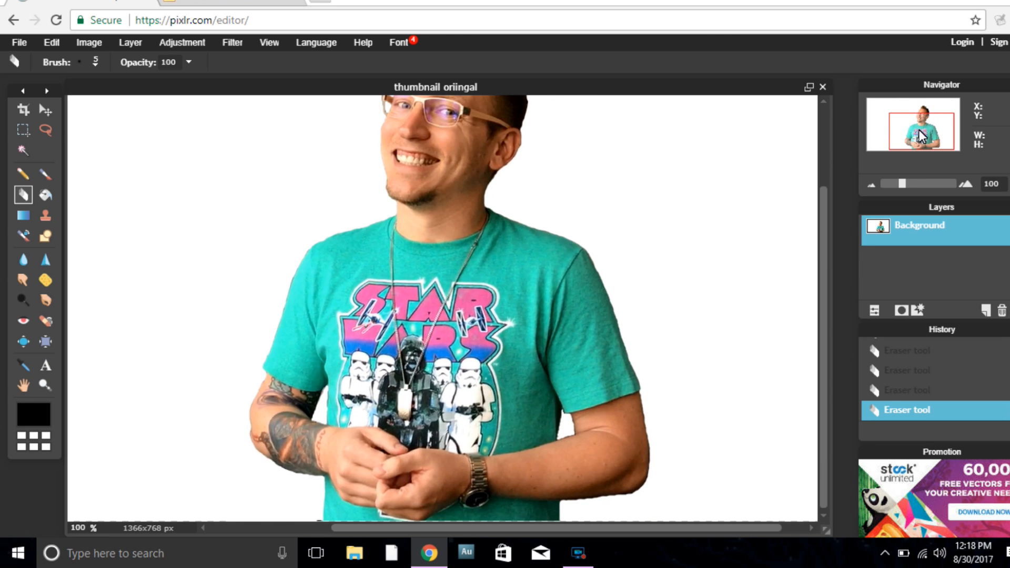
scroll(621, 483, "up", 6)
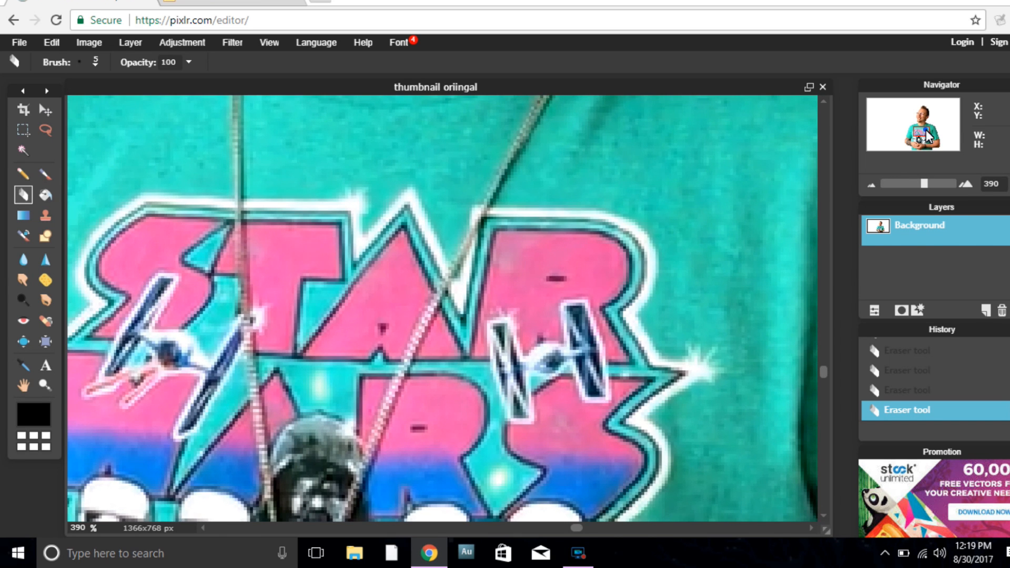
left_click_drag(927, 132, 937, 146)
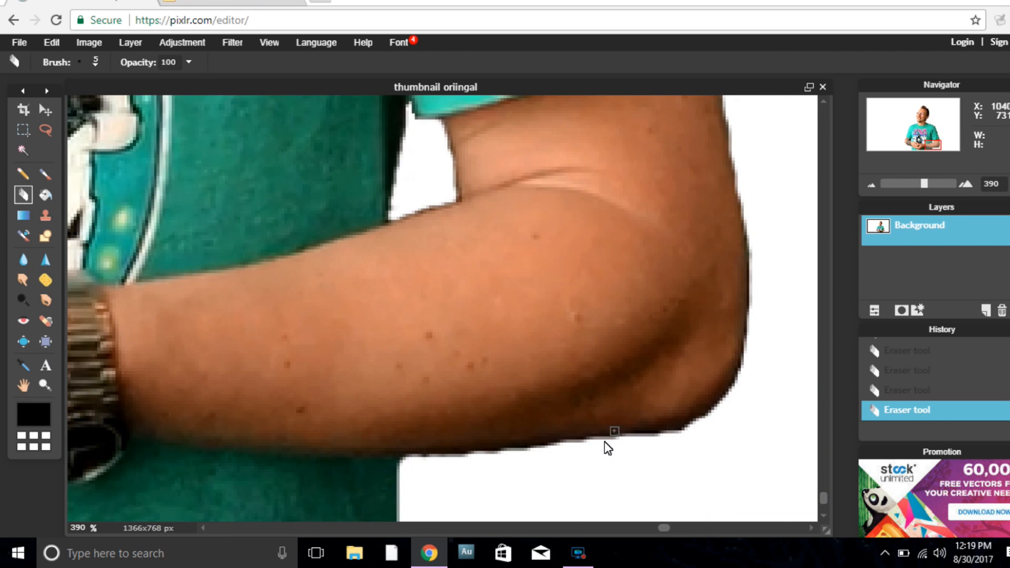
left_click_drag(408, 463, 518, 460)
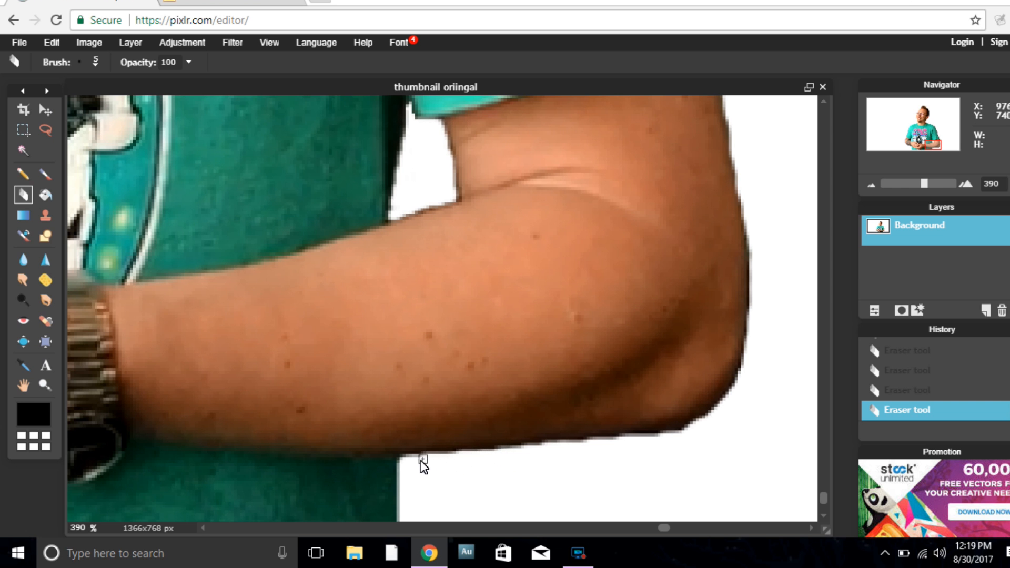
left_click_drag(408, 460, 447, 457)
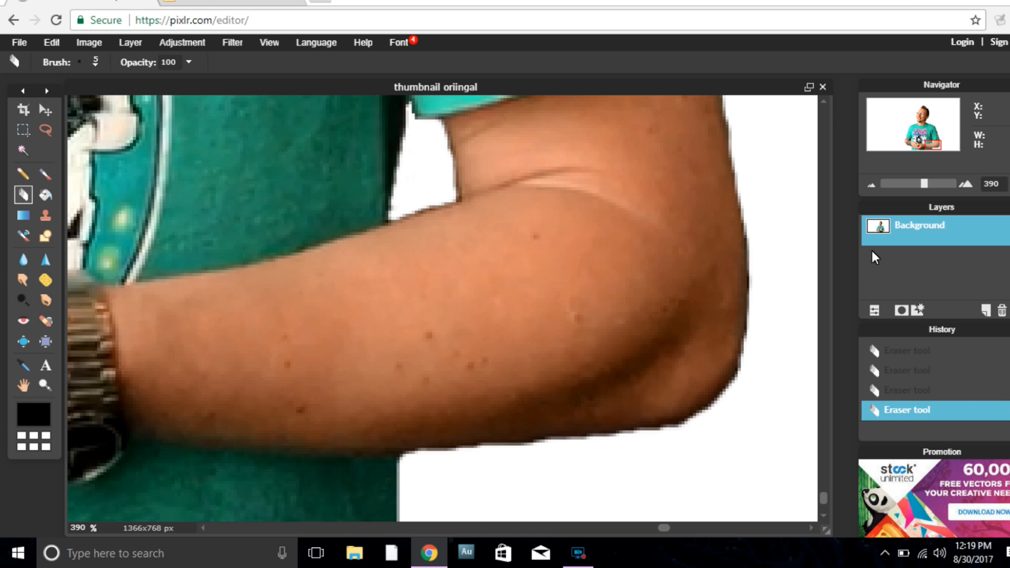
Launch Pixlr Express in a new browser tab and open the ThinkstockPhotos-689419704 image from the fidget spinner folder
left_click_drag(923, 183, 902, 191)
mouse_move(928, 140)
left_mouse_down()
mouse_move(932, 147)
mouse_move(918, 134)
mouse_move(923, 125)
left_mouse_up()
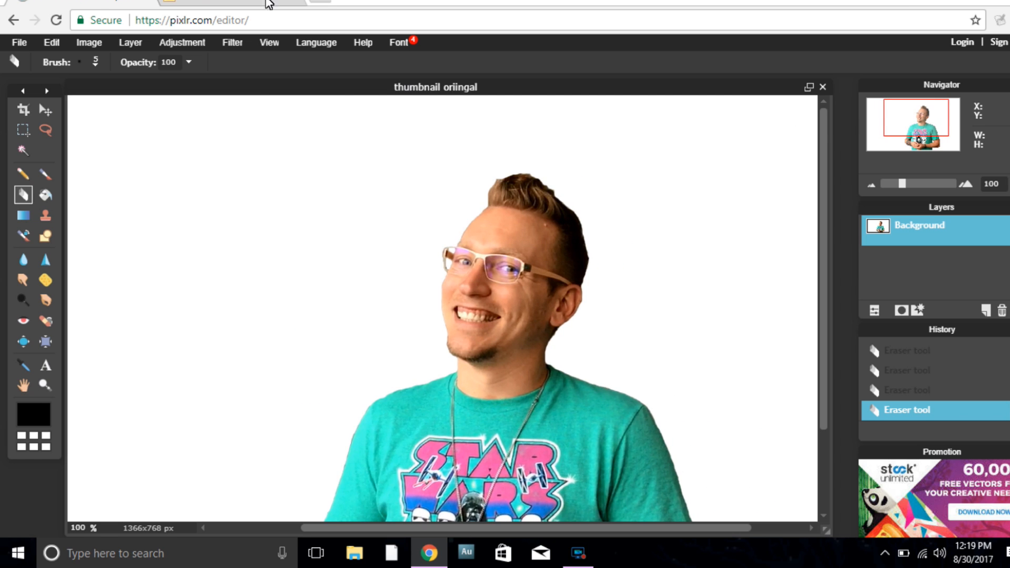
key("ctrl+t")
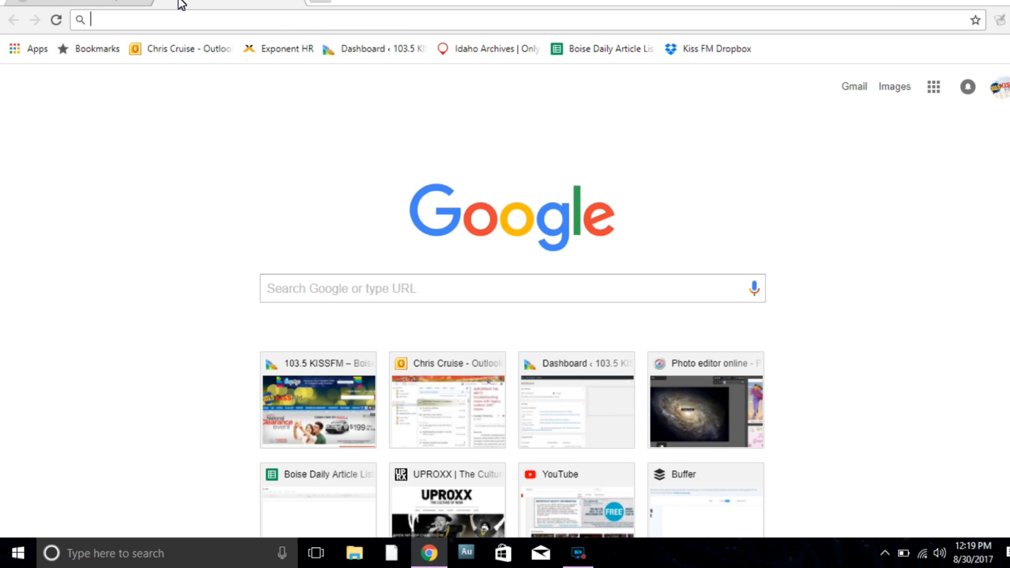
type("pixl")
key("Return")
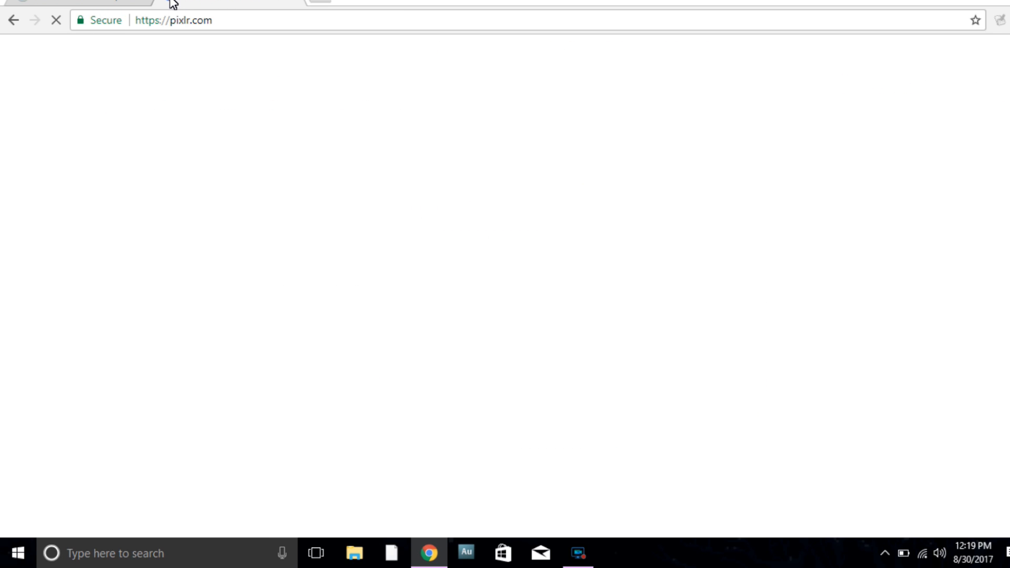
scroll(464, 270, "down", 2)
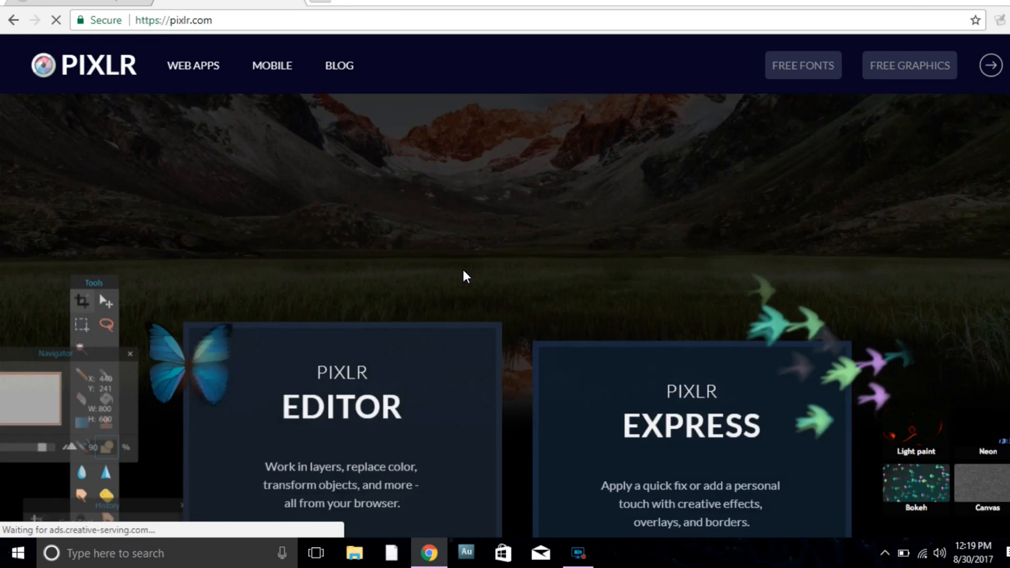
scroll(612, 300, "up", 1)
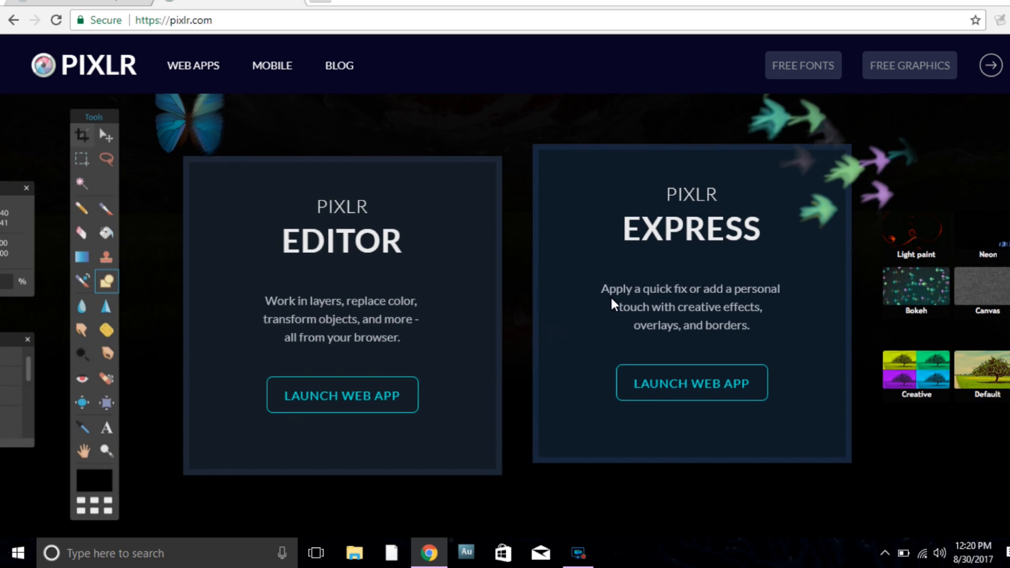
left_click(708, 424)
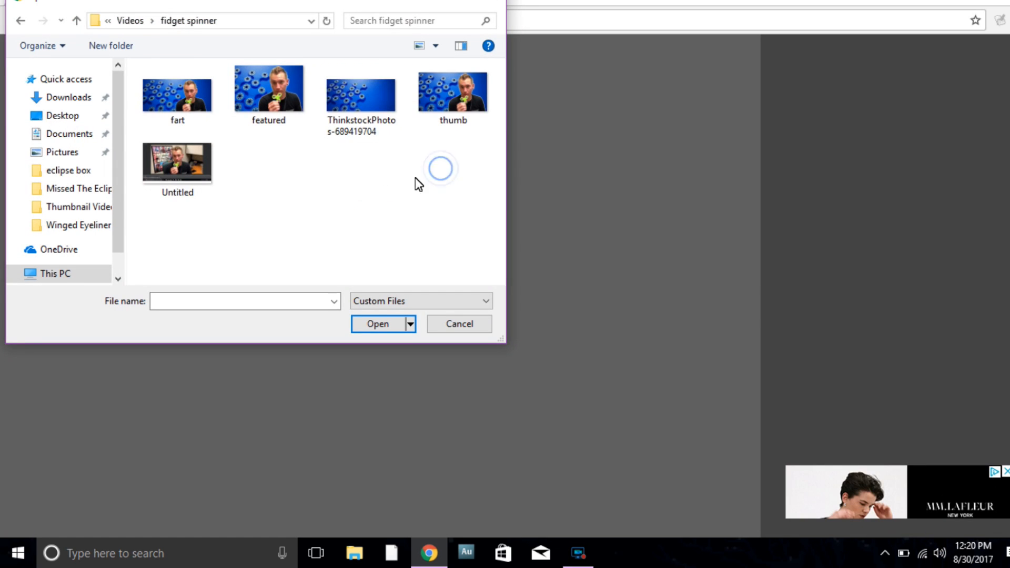
double_click(358, 114)
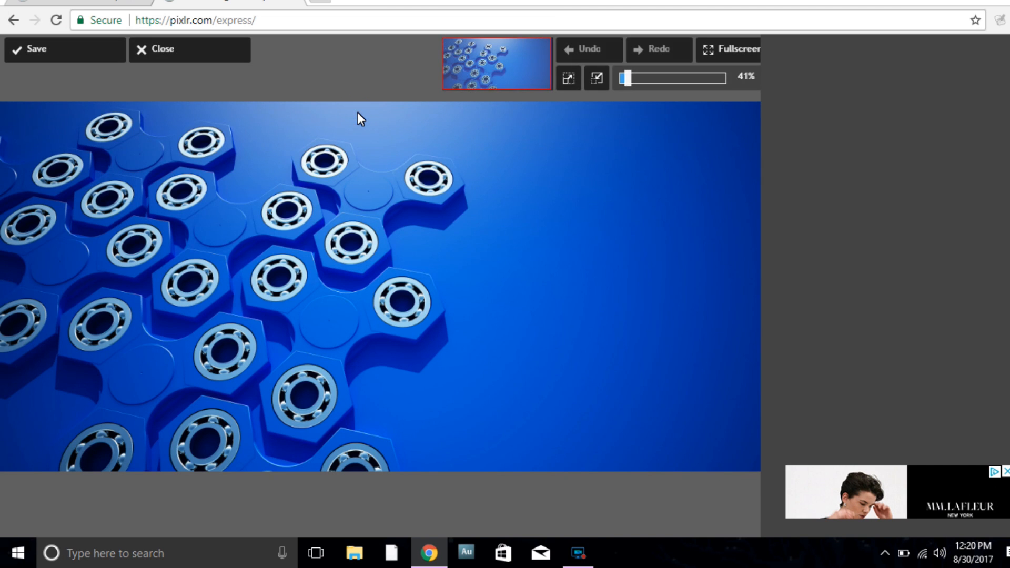
Crop the fidget spinner image at a 16:9 ratio to the plain blue lower-right area, 1000 by 563 pixels
left_click_drag(630, 80, 626, 81)
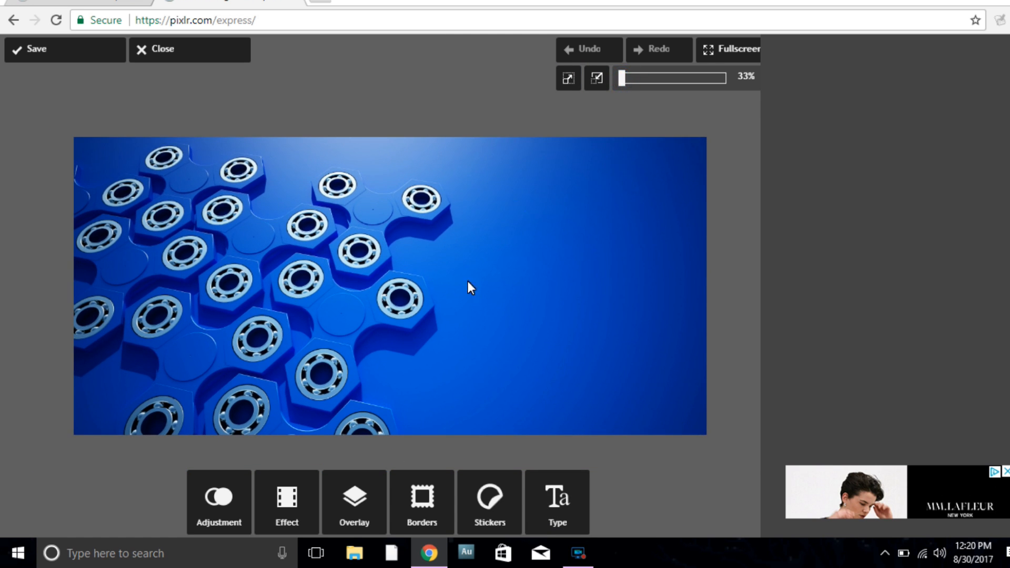
left_click(216, 497)
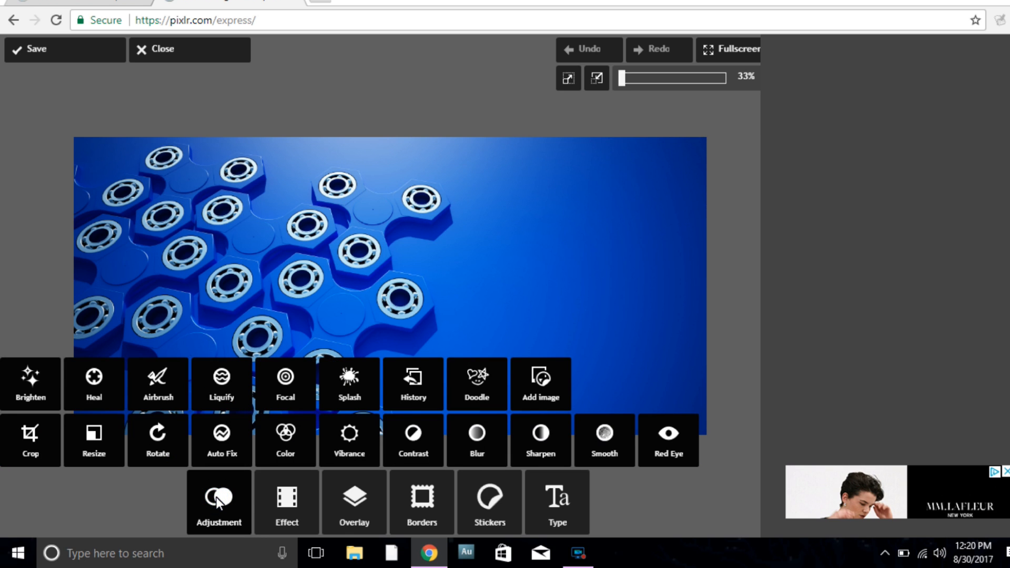
left_click(25, 444)
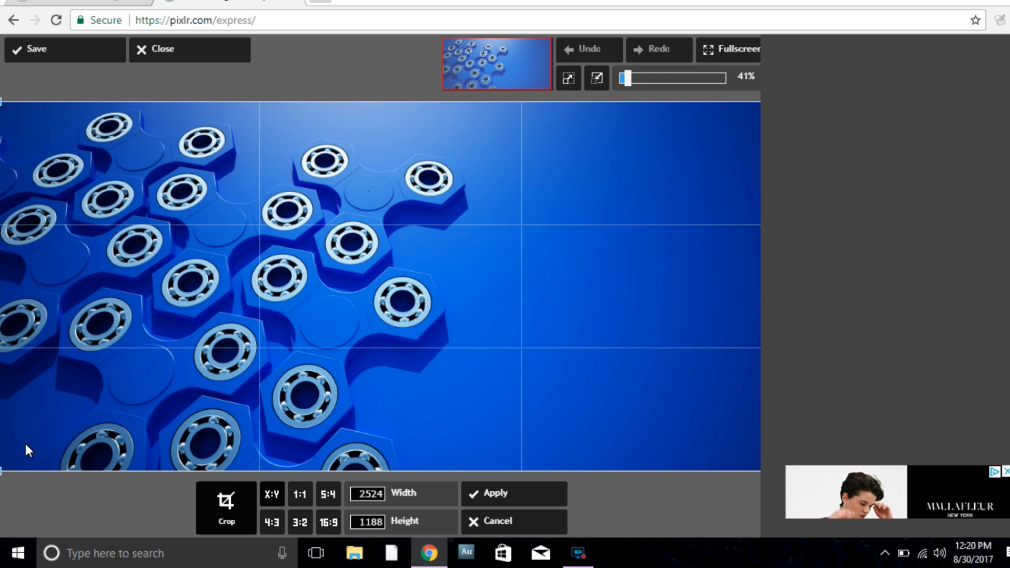
left_click(331, 522)
left_click_drag(529, 288, 616, 372)
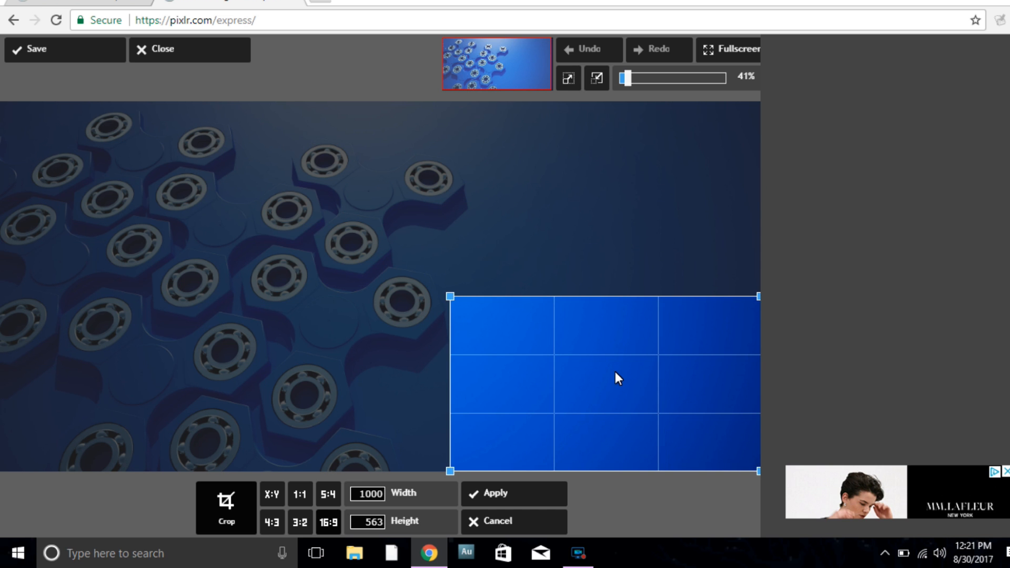
left_click(503, 501)
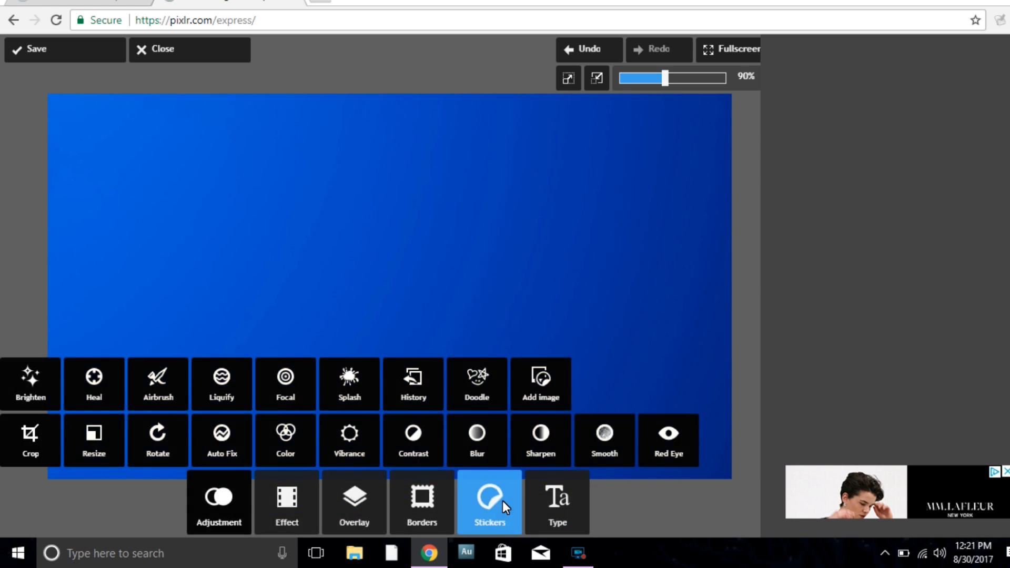
Save the cropped image at quality 100 as the JPEG "cool background" in the Desktop's Thumbnail Video folder
left_click(51, 54)
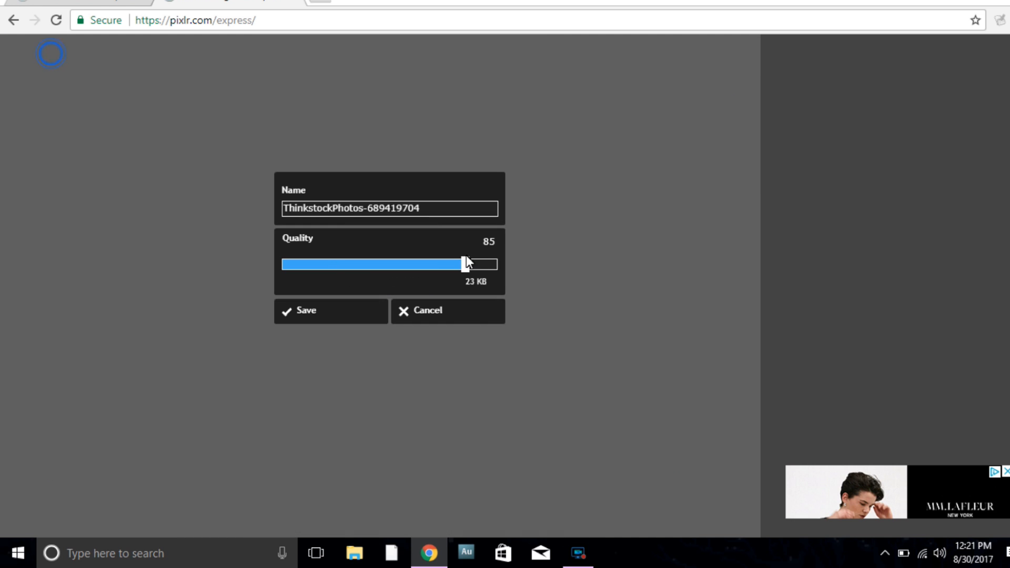
left_click(332, 317)
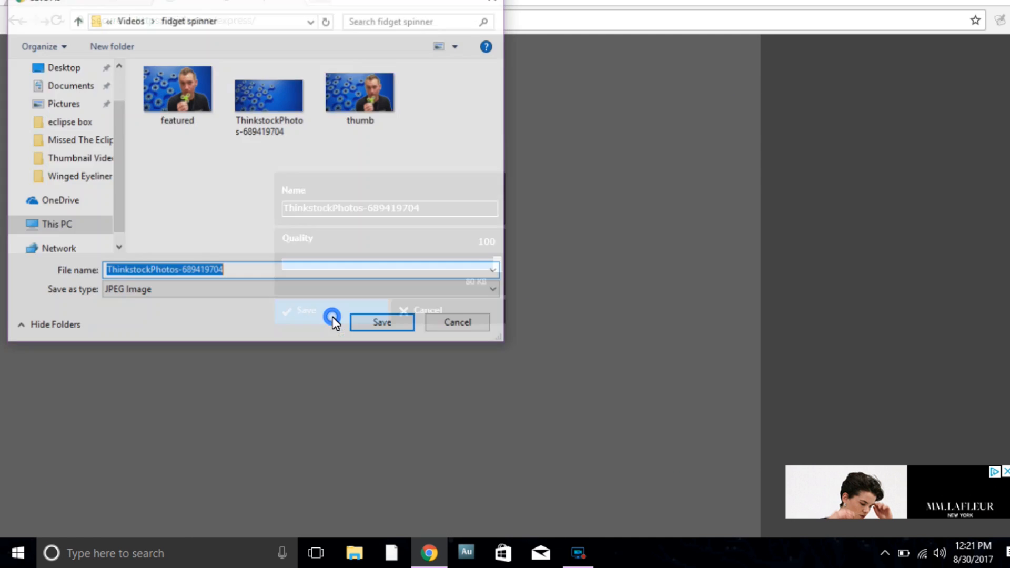
left_click(59, 69)
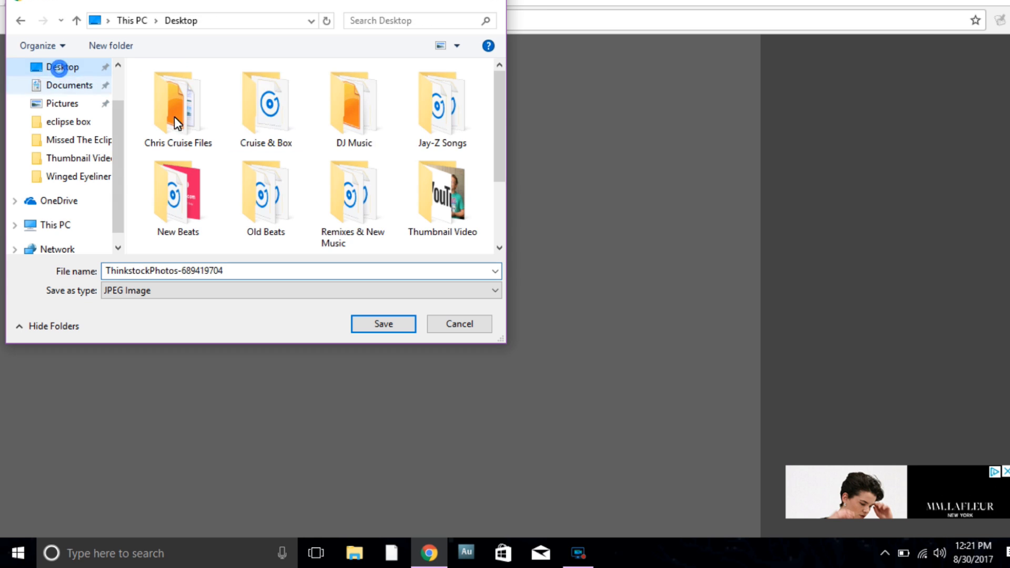
double_click(442, 198)
triple_click(331, 277)
type("cool background")
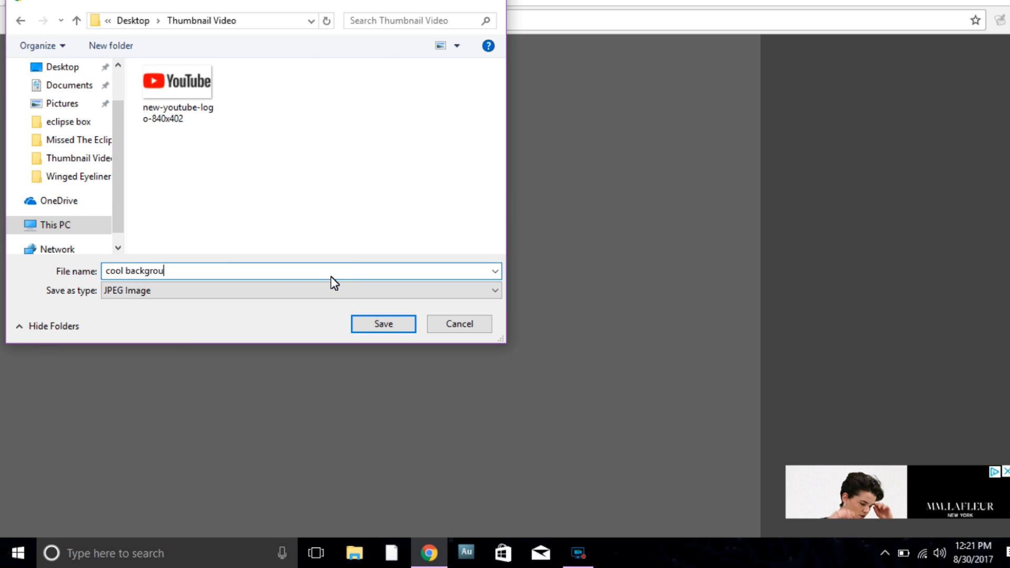
left_click(403, 330)
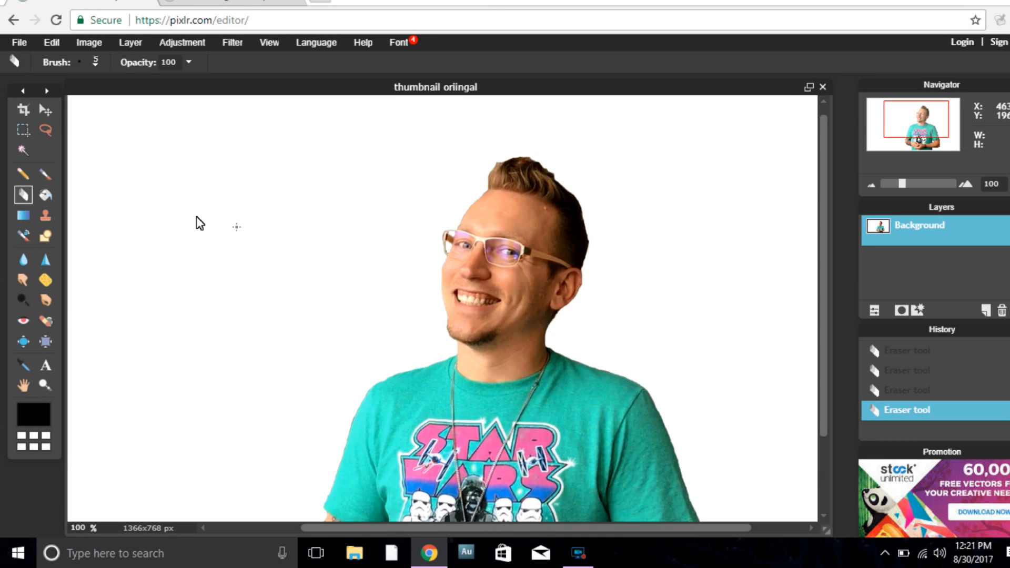
Back in Pixlr Editor, select the white backdrop with the Wand tool and add the white gaps inside the glasses
left_click(23, 150)
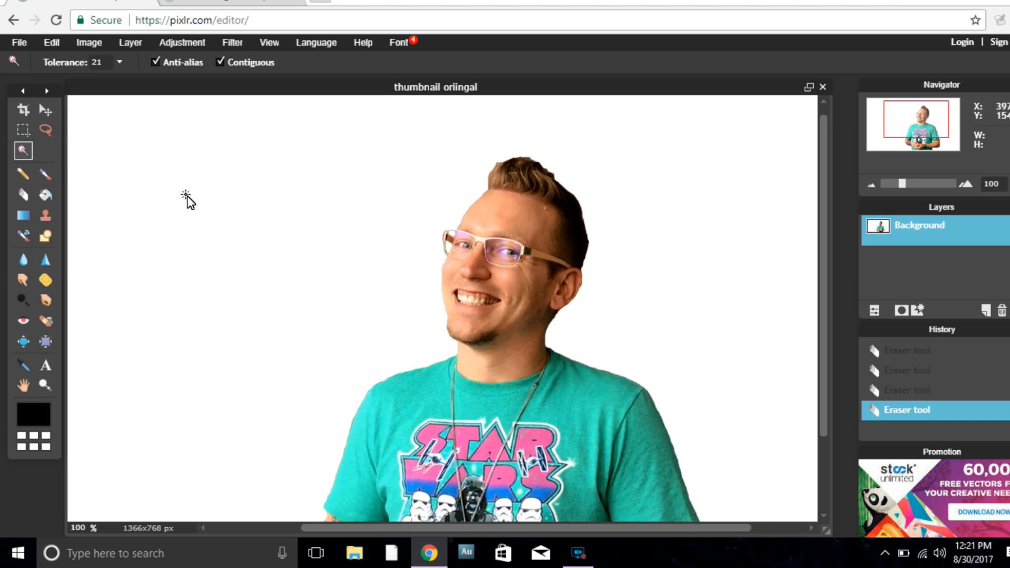
left_click(220, 210)
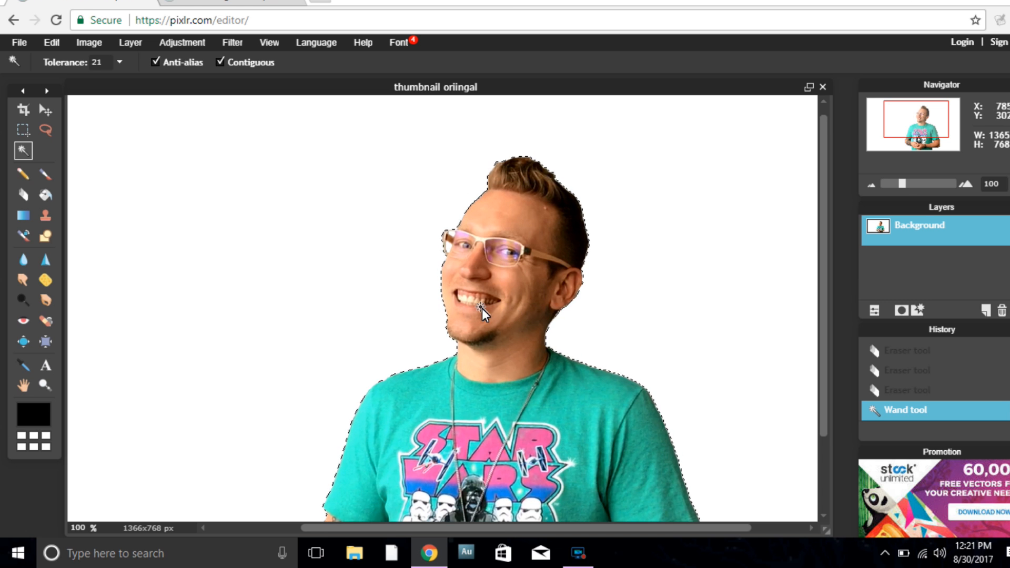
left_click_drag(905, 186, 920, 183)
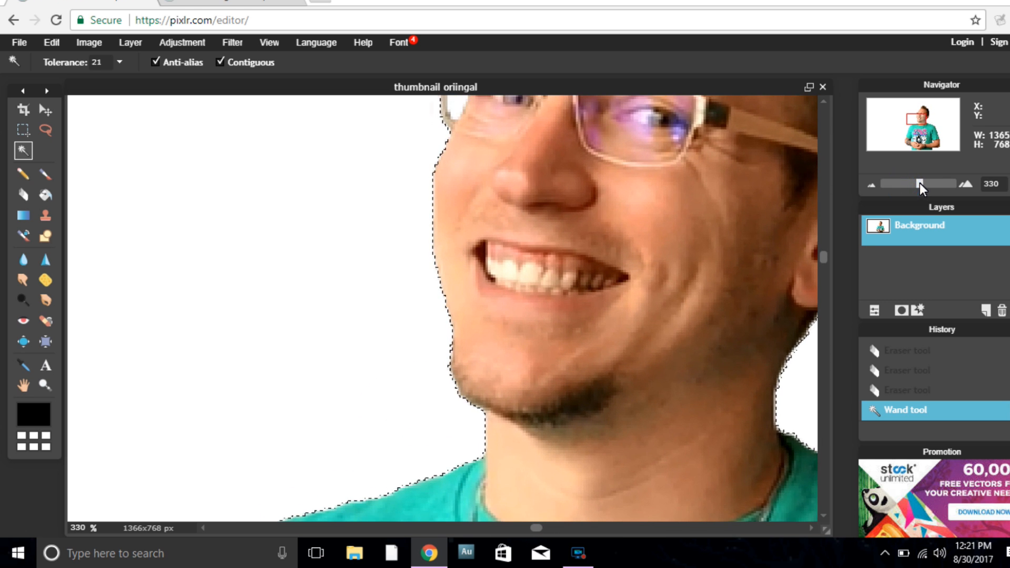
left_click_drag(919, 126, 921, 117)
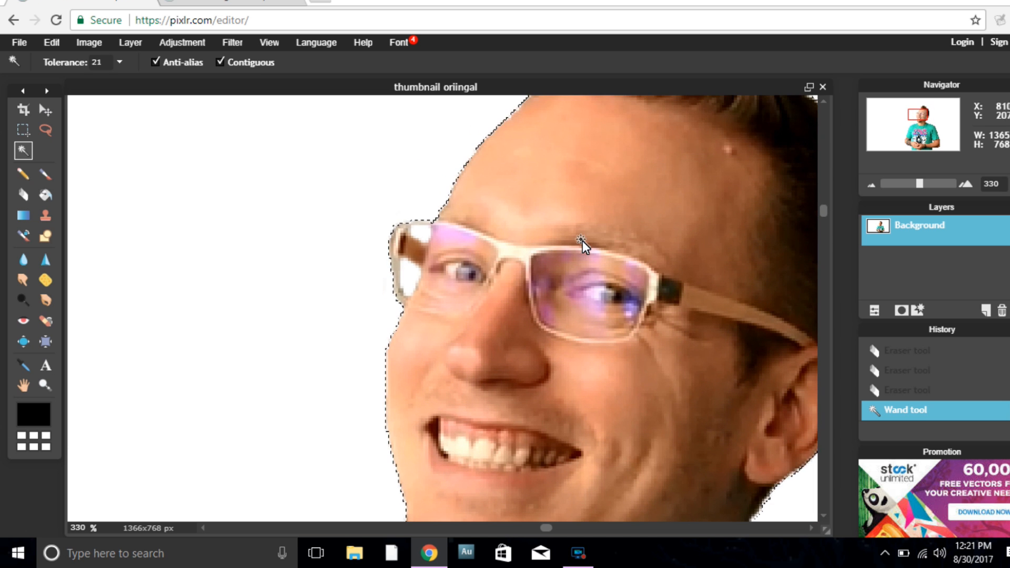
left_click(412, 282, "shift")
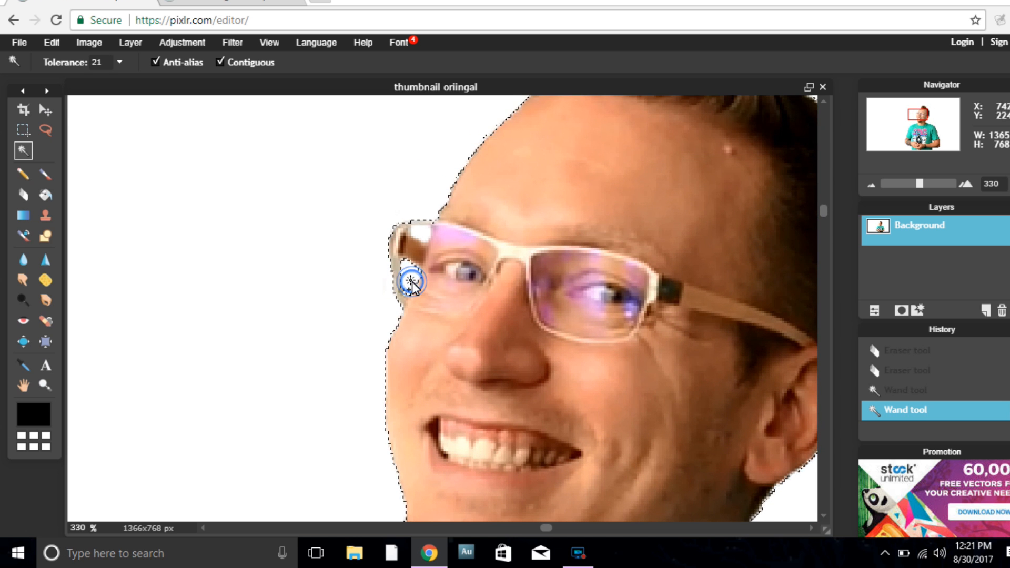
left_click(427, 235, "shift")
Add the white gaps between each arm and the shirt to the backdrop selection
left_click_drag(917, 117, 913, 142)
left_click(337, 349, "shift")
left_click_drag(917, 141, 934, 144)
left_click(576, 314, "shift")
left_click_drag(920, 183, 896, 188)
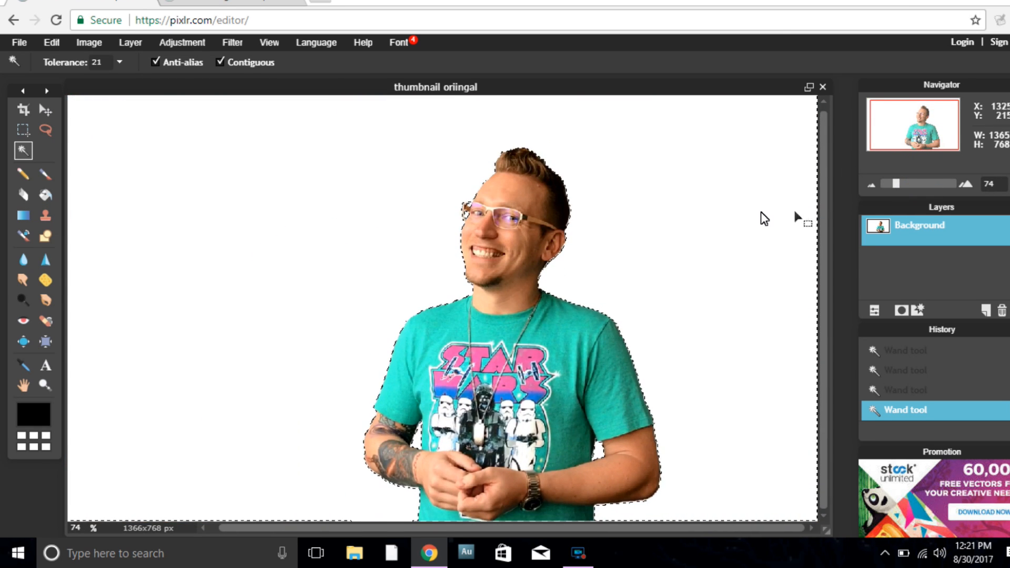
Invert the selection so it covers the man, and copy him
left_click(52, 43)
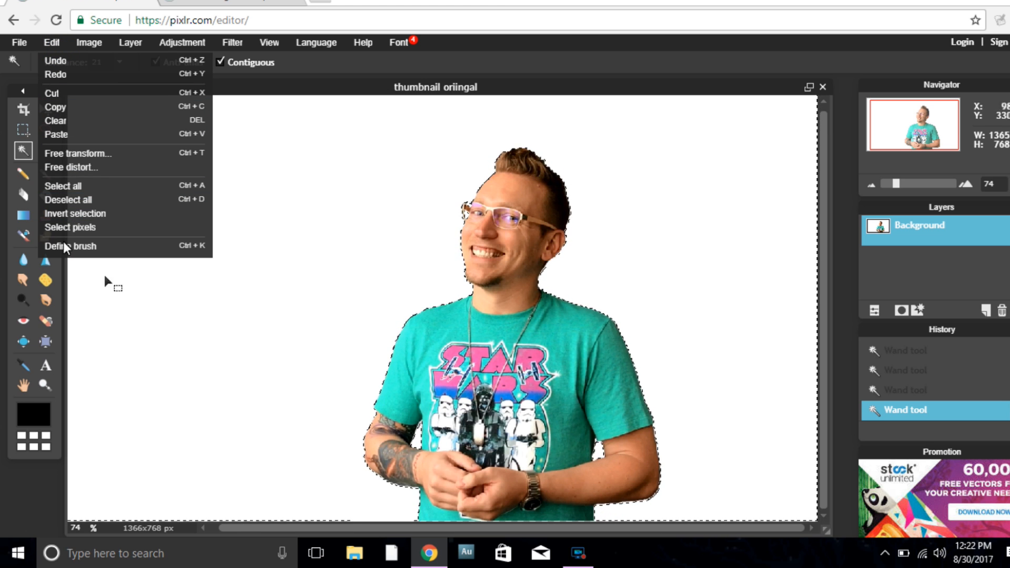
left_click(71, 215)
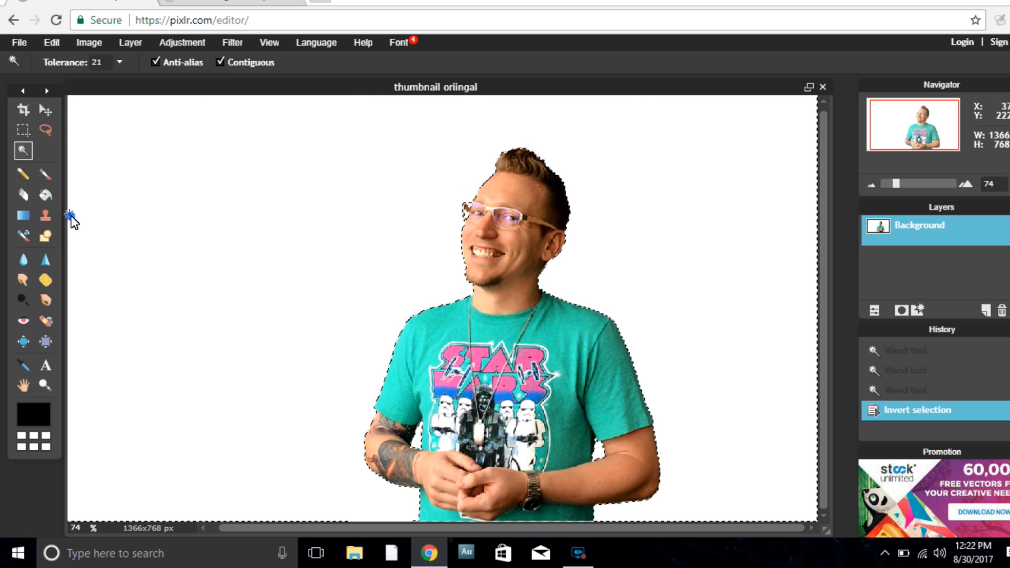
left_click(53, 42)
left_click(63, 107)
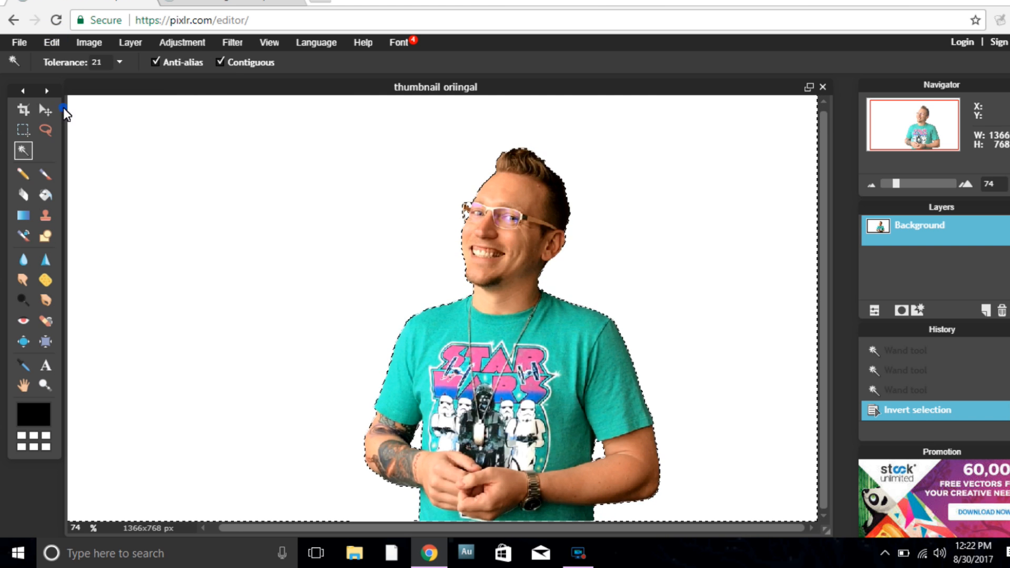
Open the "cool background" image and paste the cut-out man onto it
left_click(18, 43)
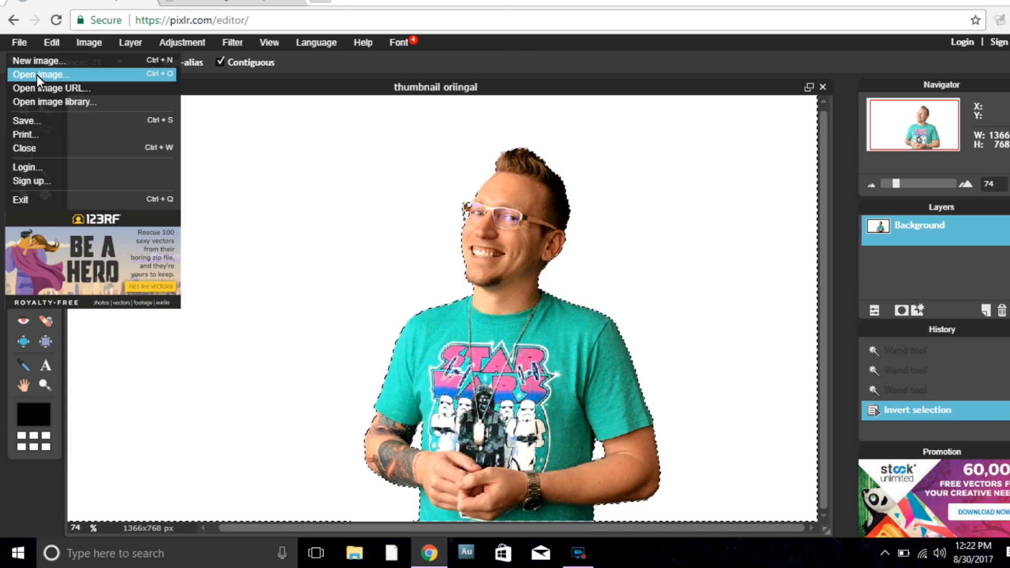
left_click(37, 74)
double_click(169, 106)
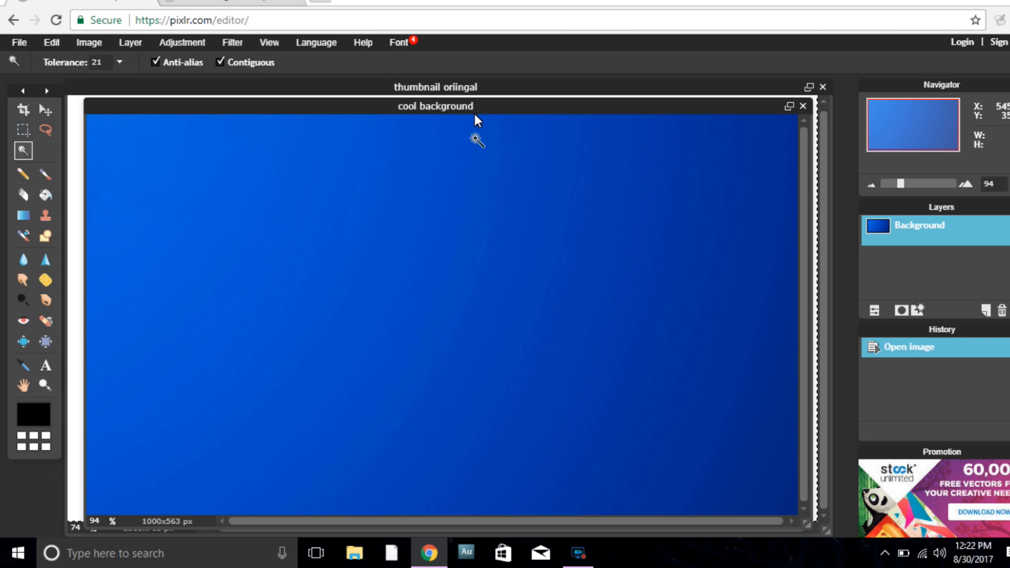
left_click(52, 42)
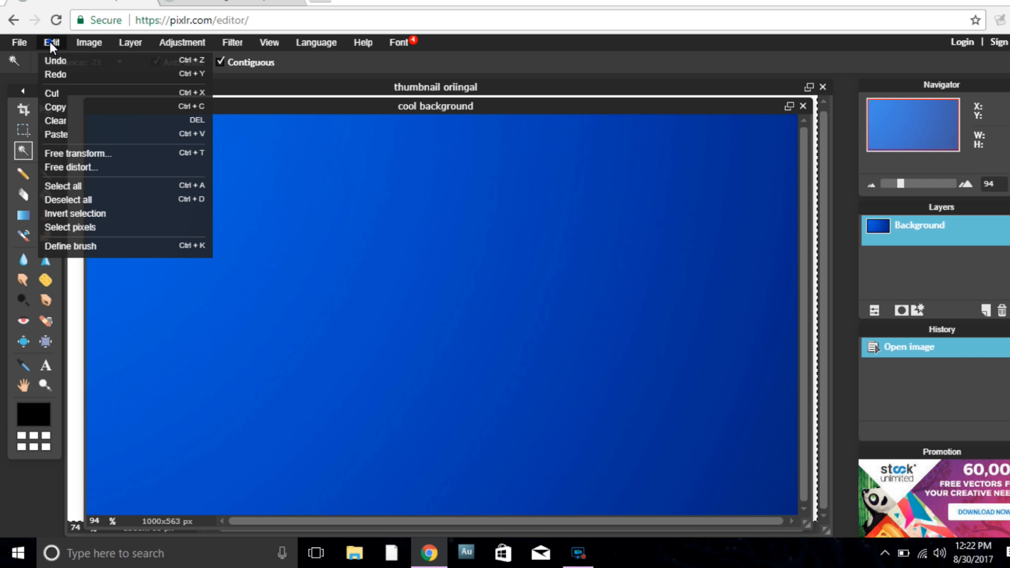
left_click(57, 135)
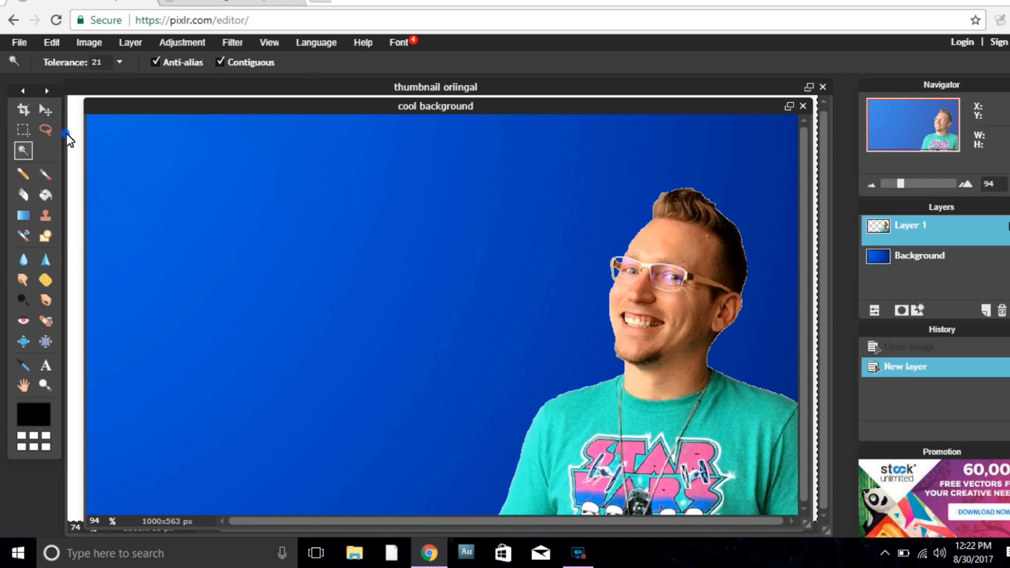
Move the pasted man up and inward so his hands and both arms fit in the right half of the blue background
left_click(45, 110)
left_click_drag(687, 321, 638, 220)
left_click_drag(901, 189, 893, 188)
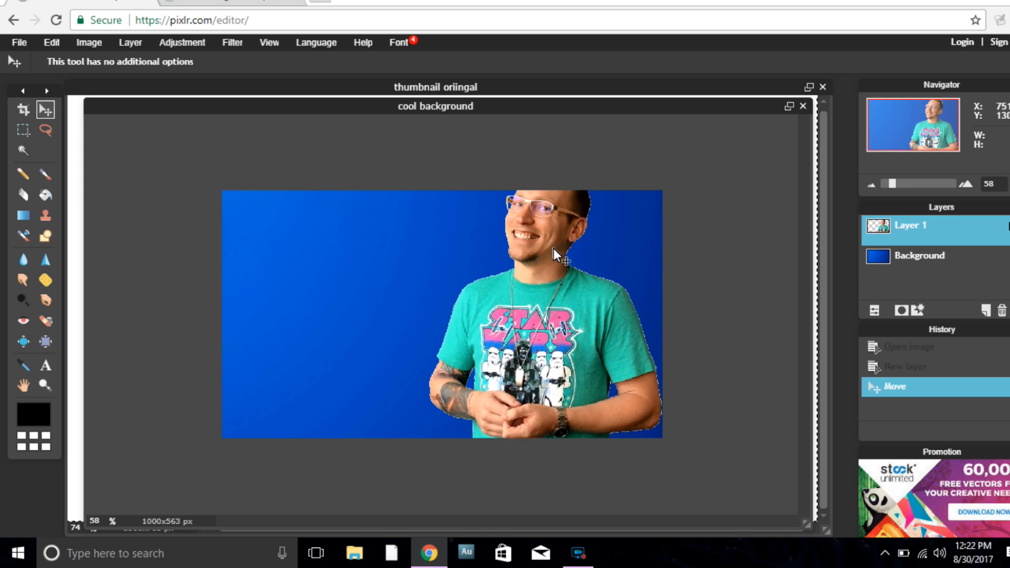
left_click_drag(553, 254, 554, 231)
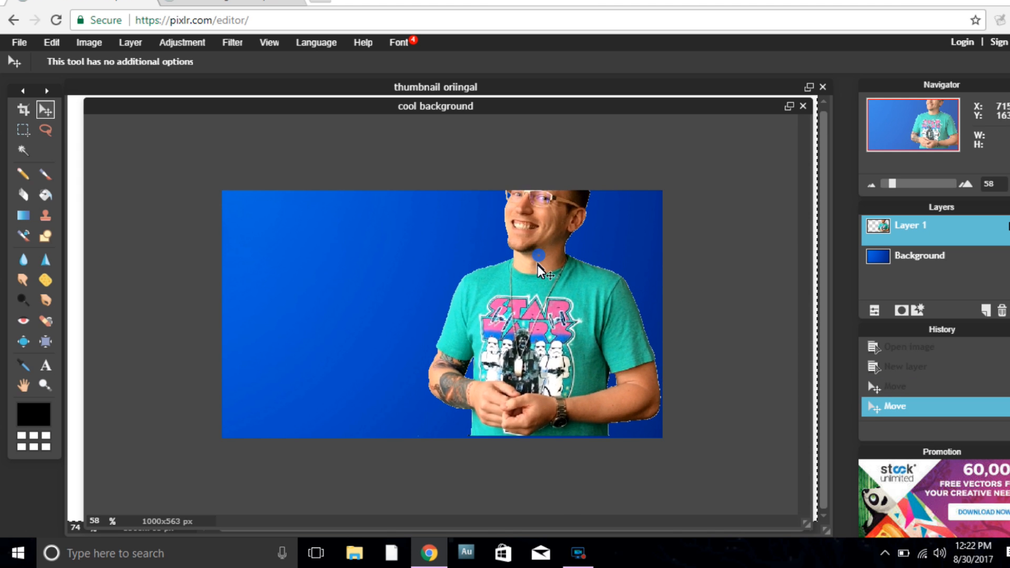
left_click_drag(538, 270, 534, 273)
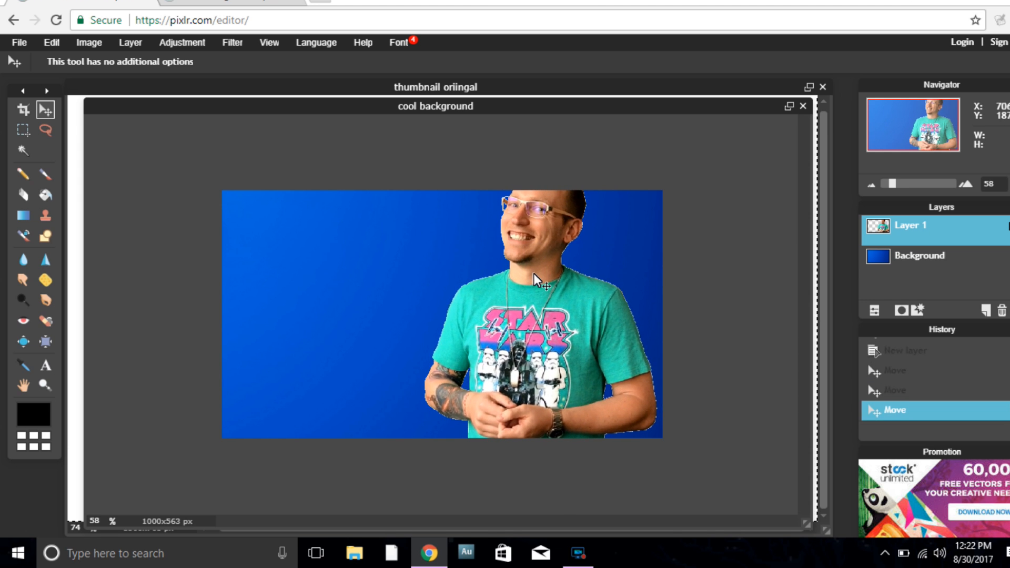
Scale the pasted man down with Free transform so his whole head and both arms fit in the right half, and apply it
left_click(58, 45)
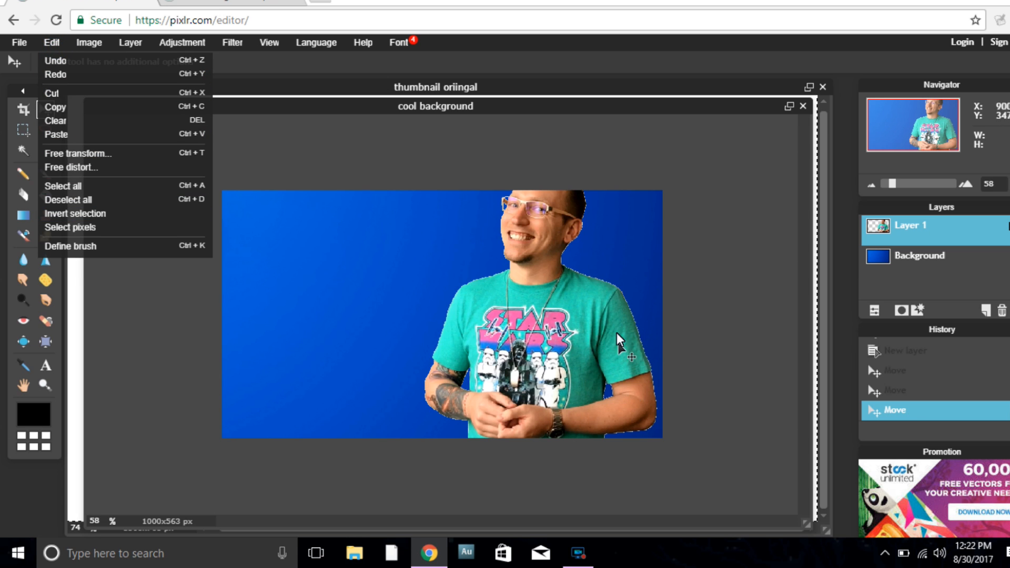
left_click(105, 154)
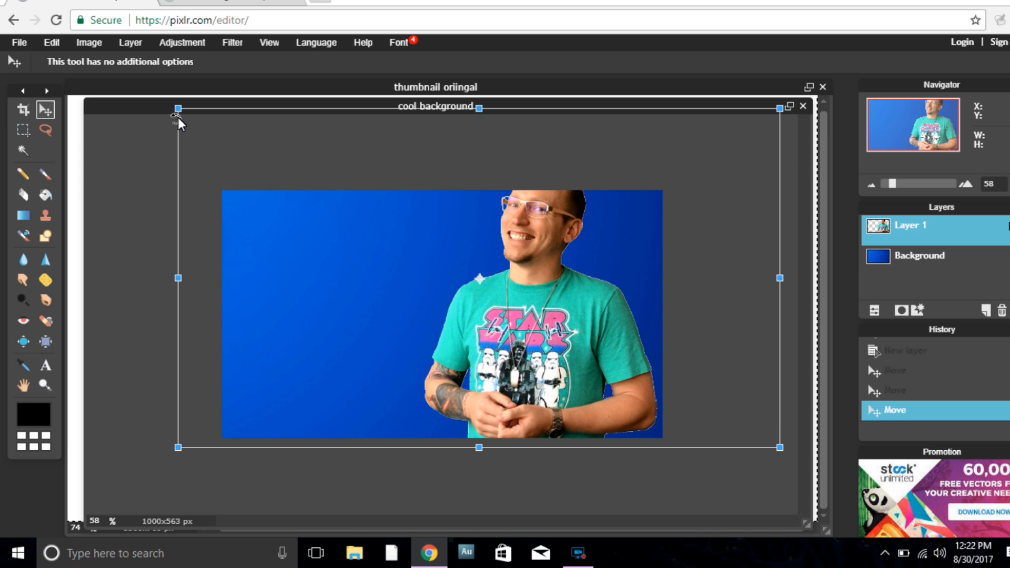
left_click_drag(179, 112, 199, 147)
left_click_drag(598, 325, 619, 344)
left_click_drag(746, 168, 751, 159)
left_click_drag(555, 251, 560, 251)
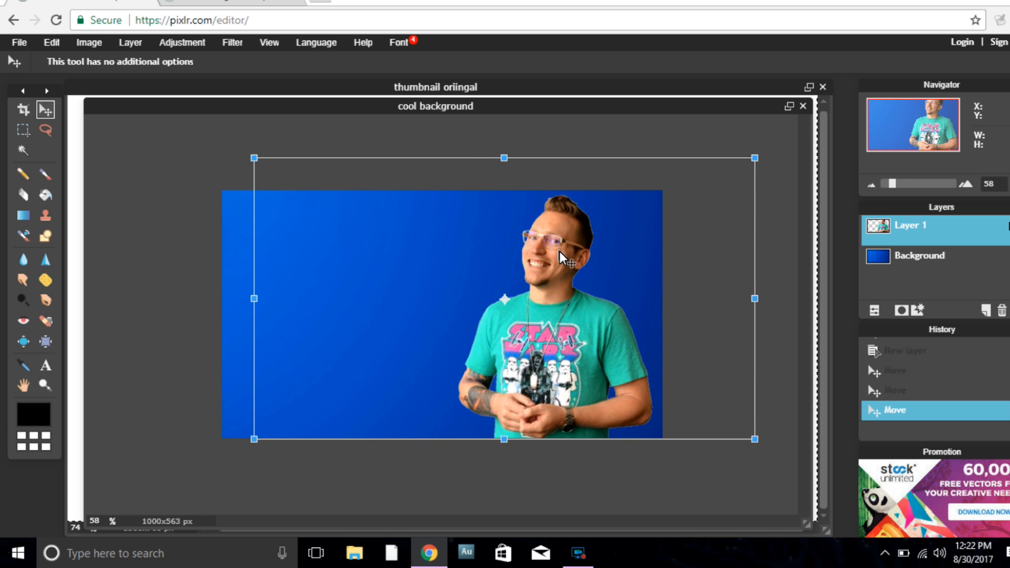
left_click_drag(560, 252, 549, 254)
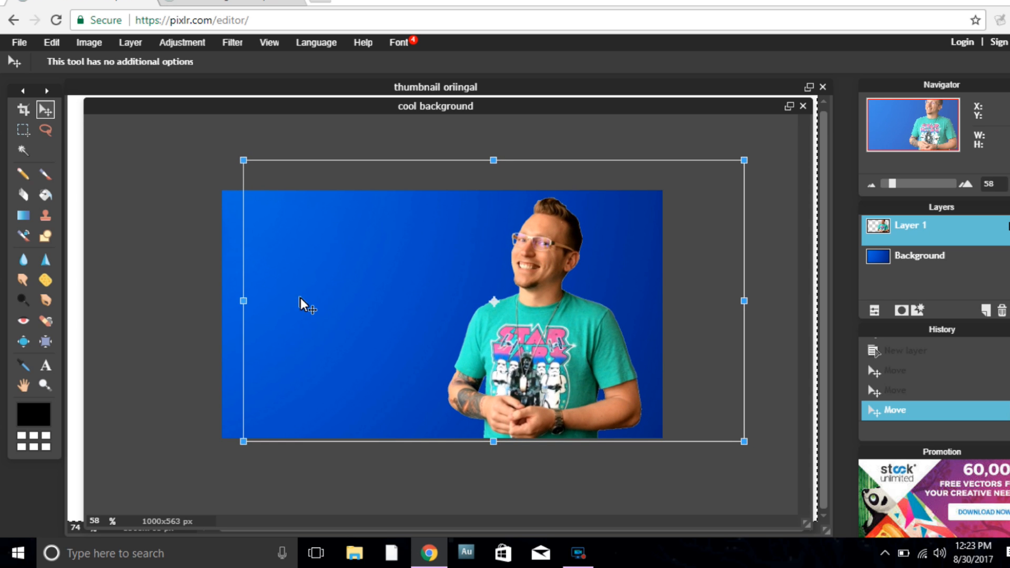
left_click(588, 487)
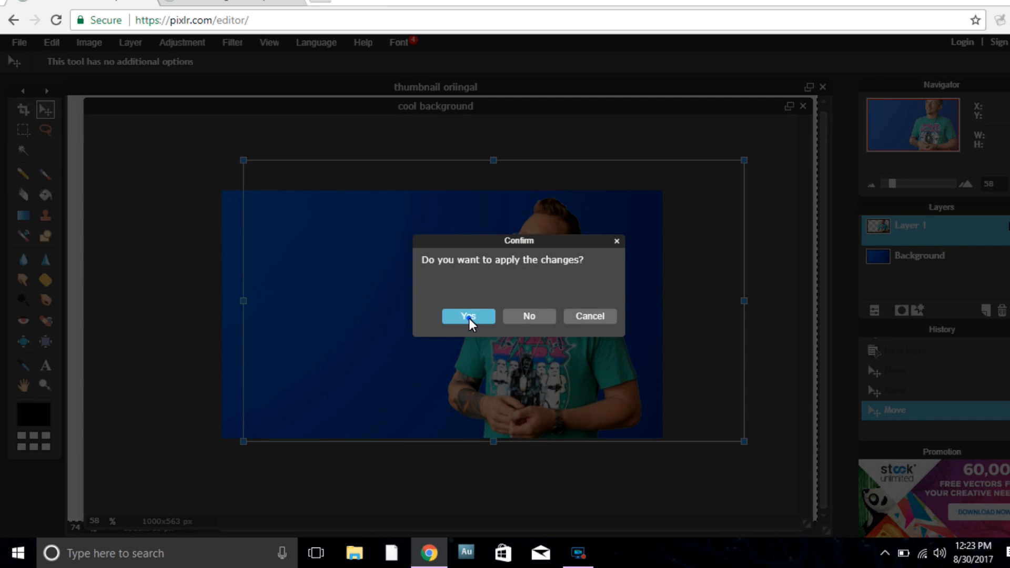
left_click(468, 317)
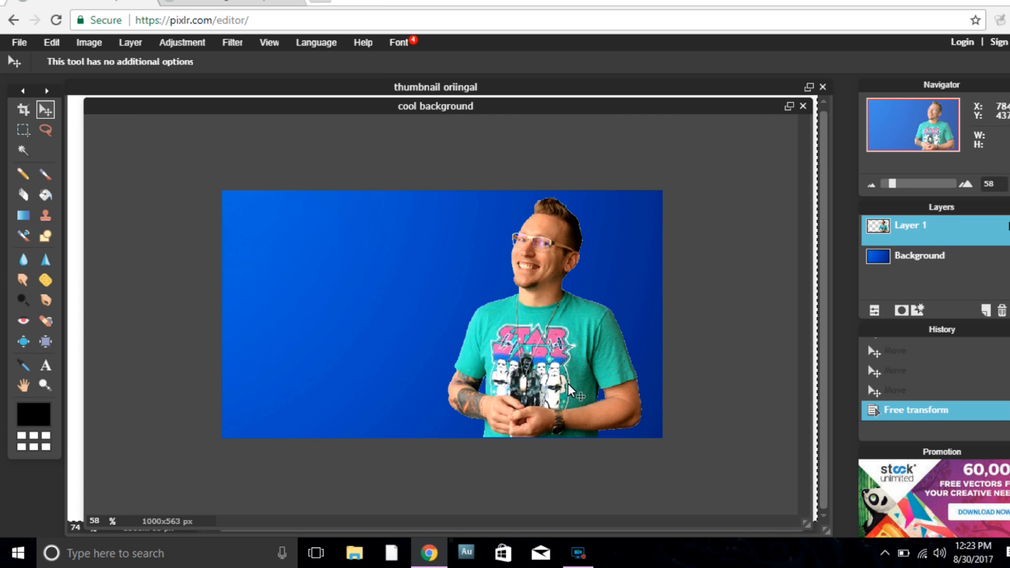
Open the layer styles of the man's layer and enable an outer glow
scroll(545, 448, "up", 5)
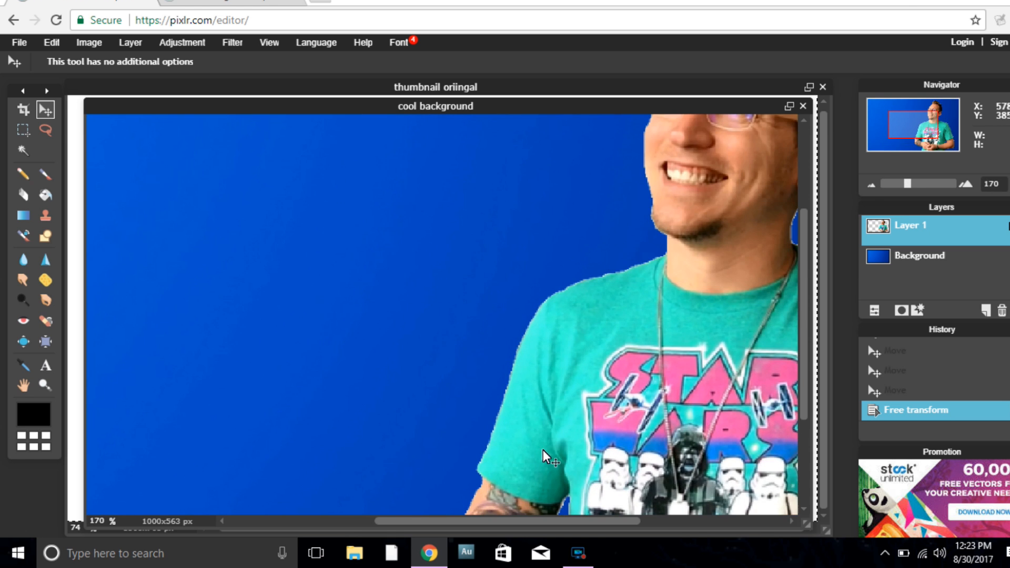
left_click_drag(902, 147, 940, 157)
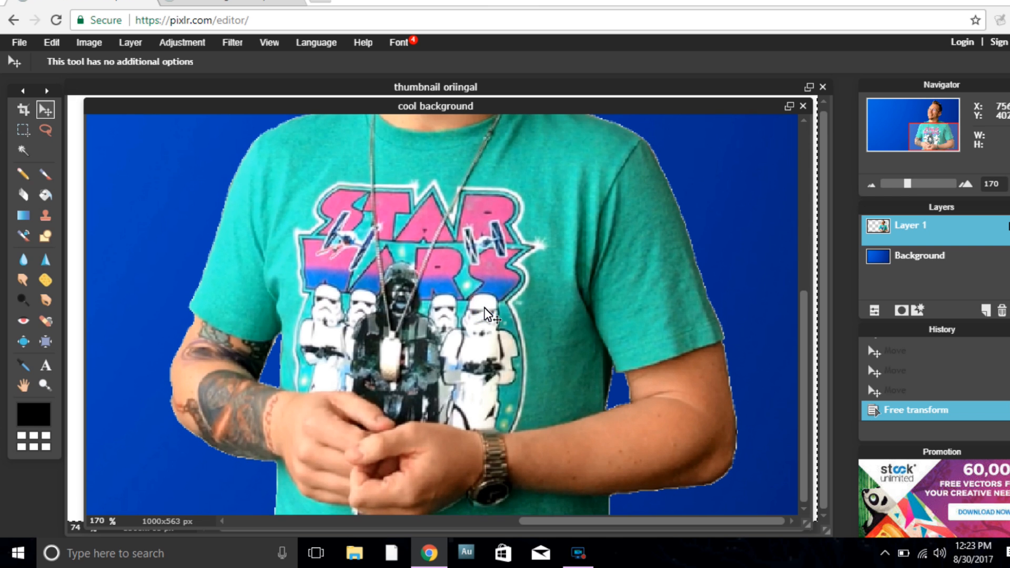
left_click_drag(910, 182, 901, 183)
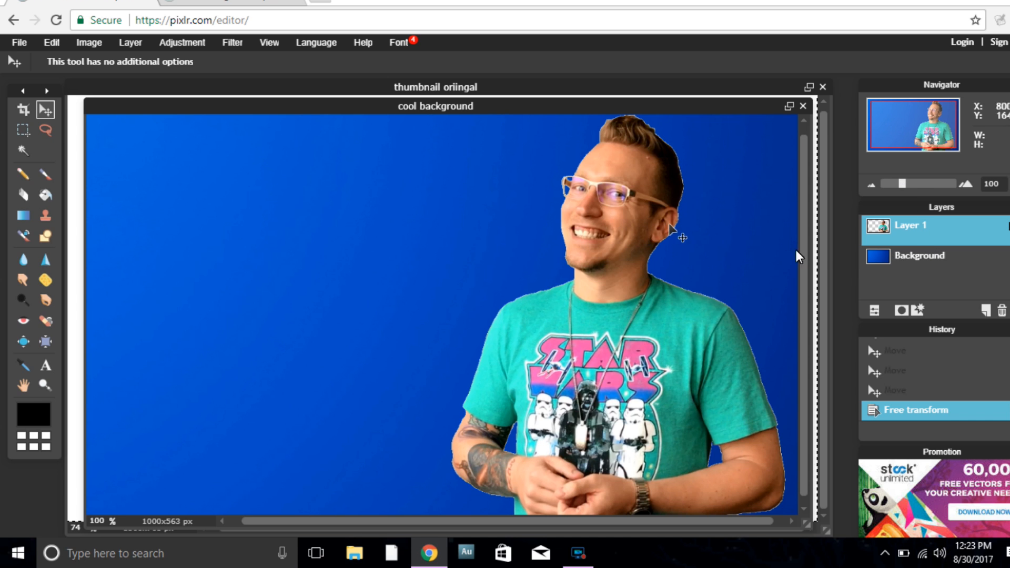
right_click(925, 230)
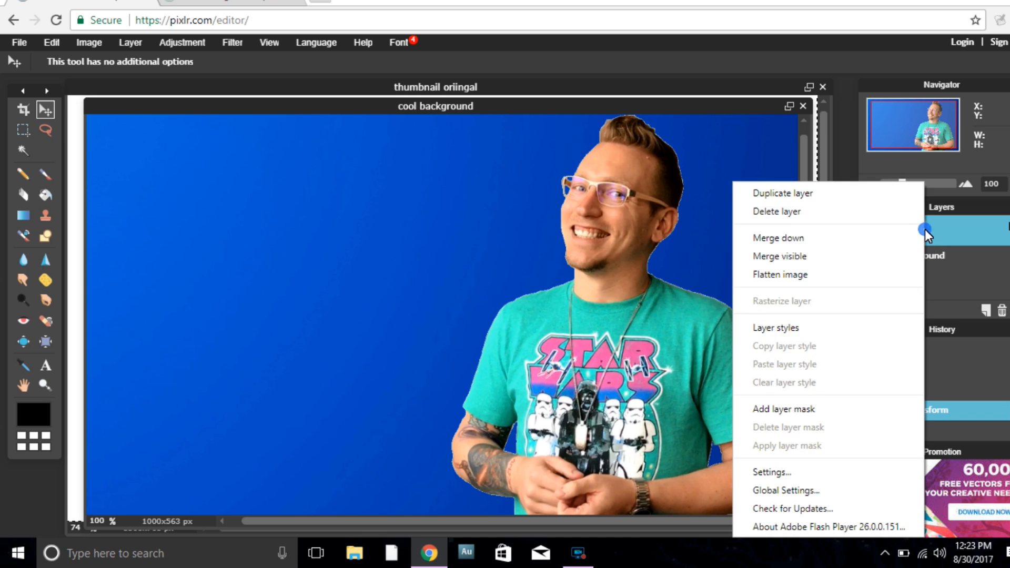
left_click(795, 327)
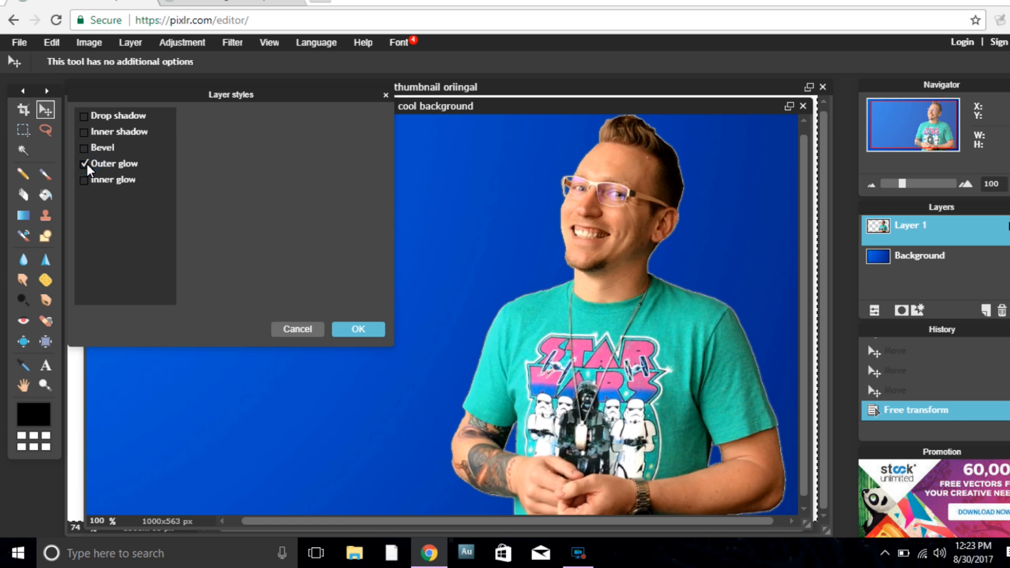
left_click(108, 161)
Try a white colour for the outer glow, and switch the glow off and on to compare
left_click(280, 191)
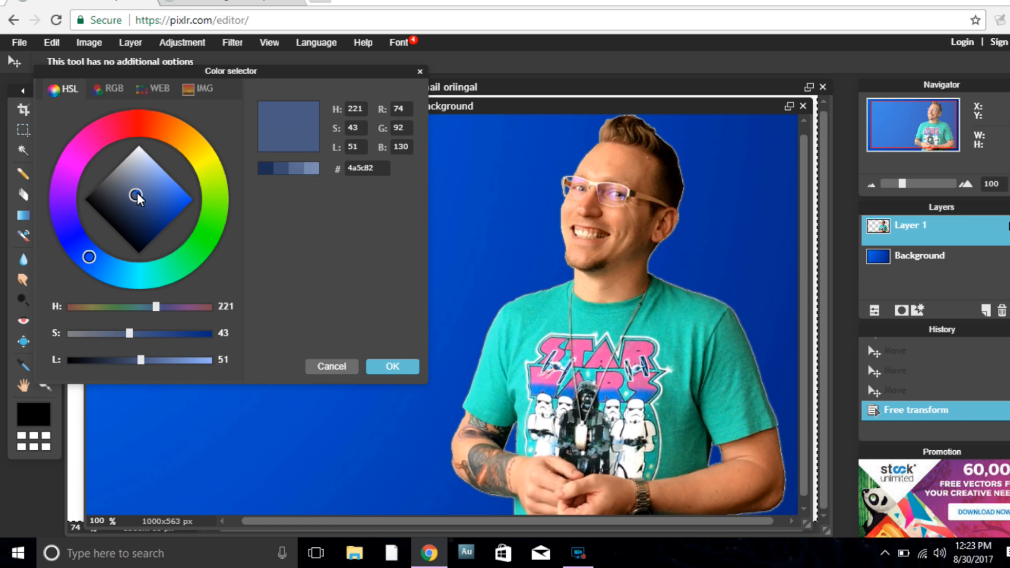
left_click_drag(137, 193, 140, 138)
left_click(394, 367)
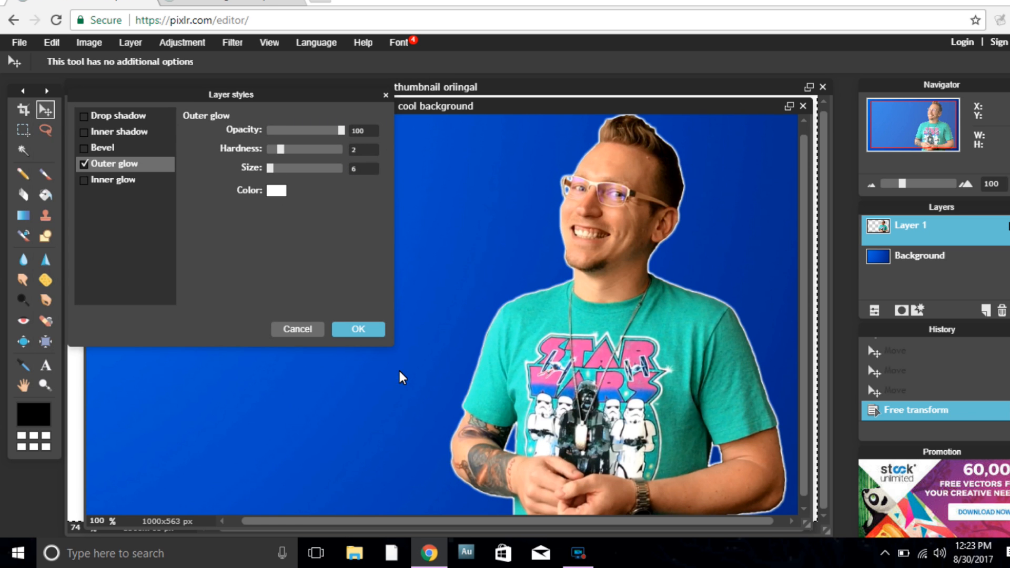
left_click(84, 164)
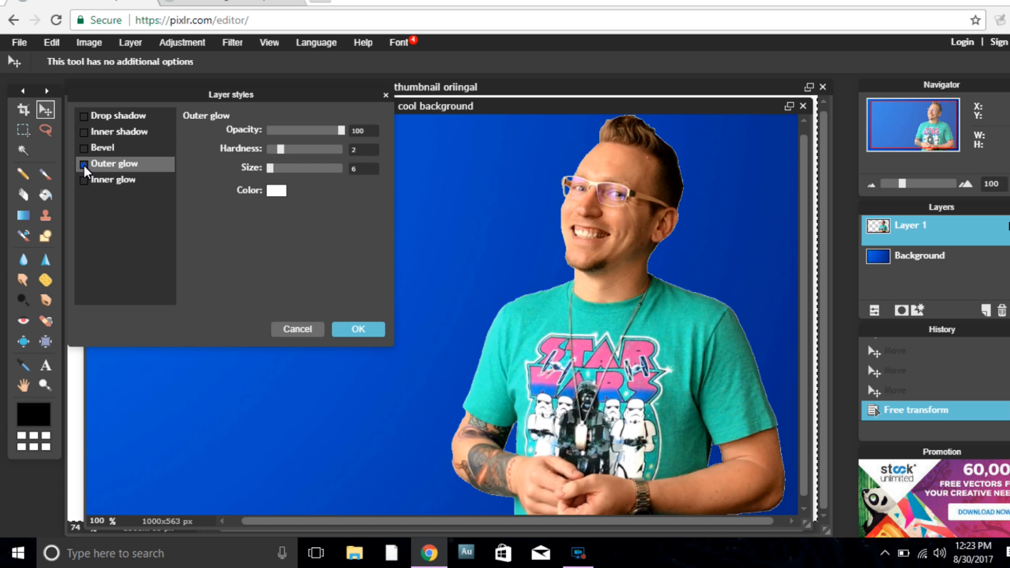
left_click(84, 165)
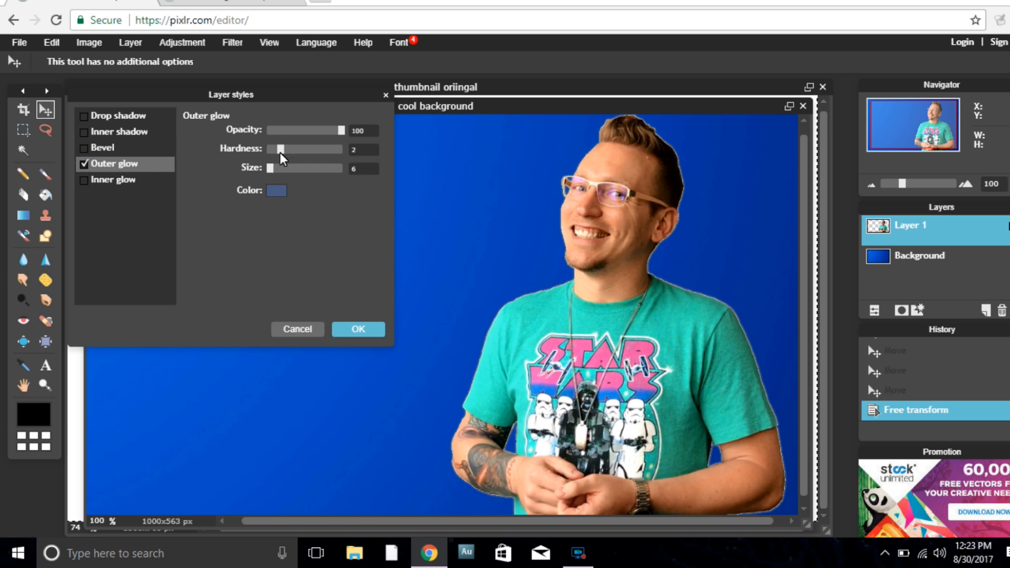
Set the outer glow's hardness to 10, its colour to white and its size to 8, and apply the style
left_click_drag(280, 152, 320, 153)
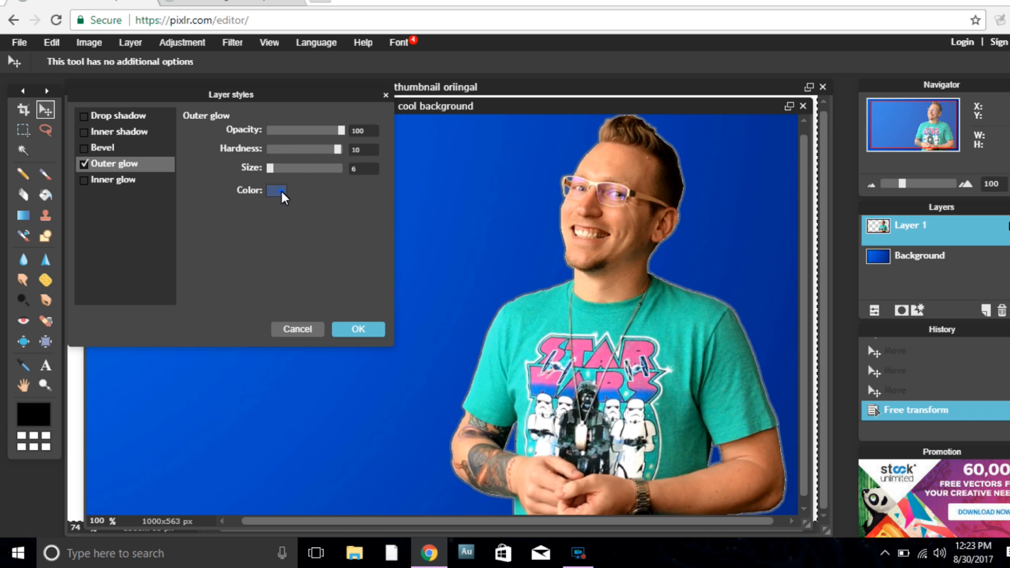
left_click(282, 191)
left_click(139, 150)
left_click(400, 366)
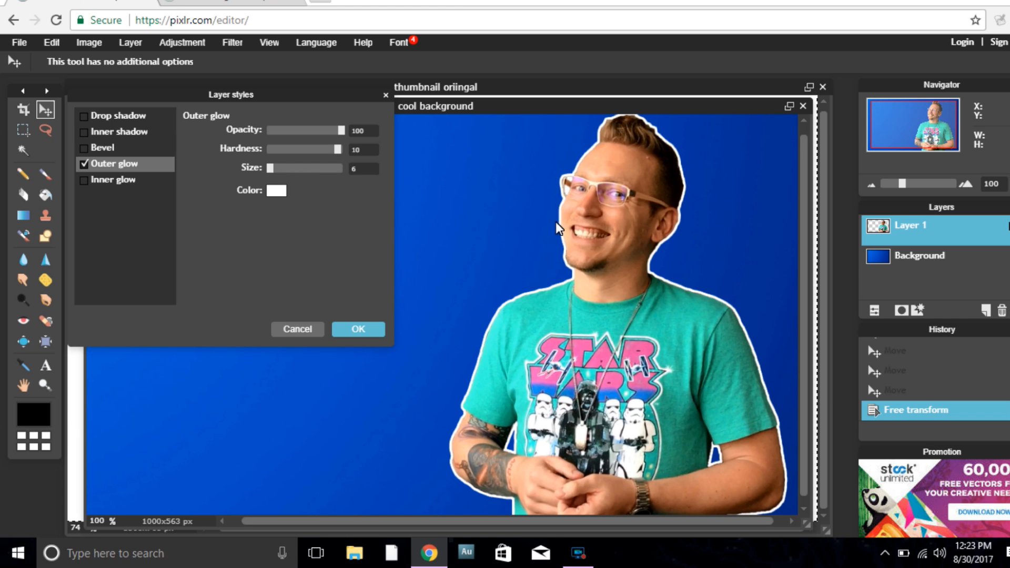
left_click_drag(267, 172, 272, 170)
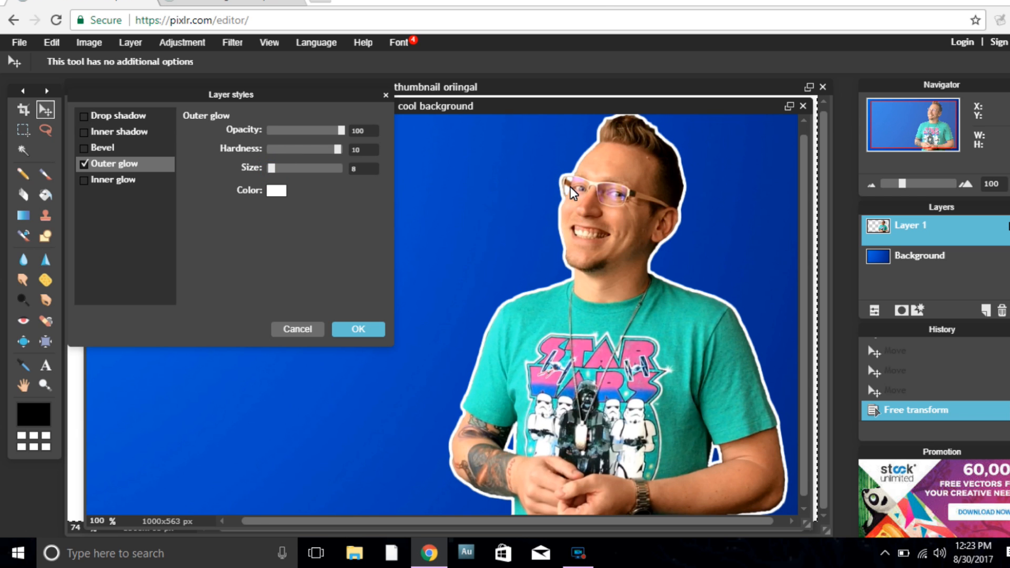
left_click(357, 330)
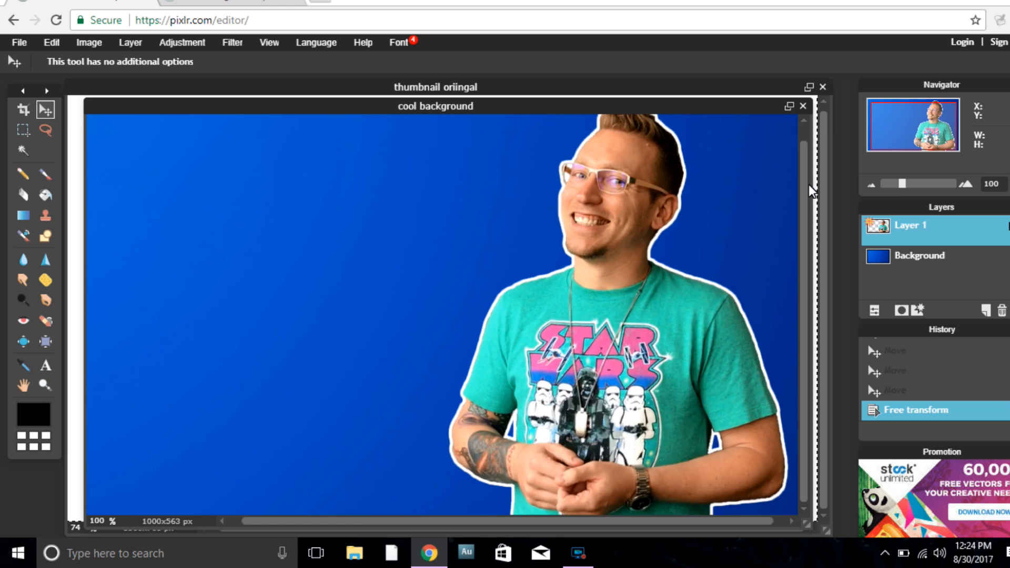
Add a black drop shadow to the man's layer with opacity 56, distance 11 and angle -141, and apply it
left_click_drag(901, 185, 882, 185)
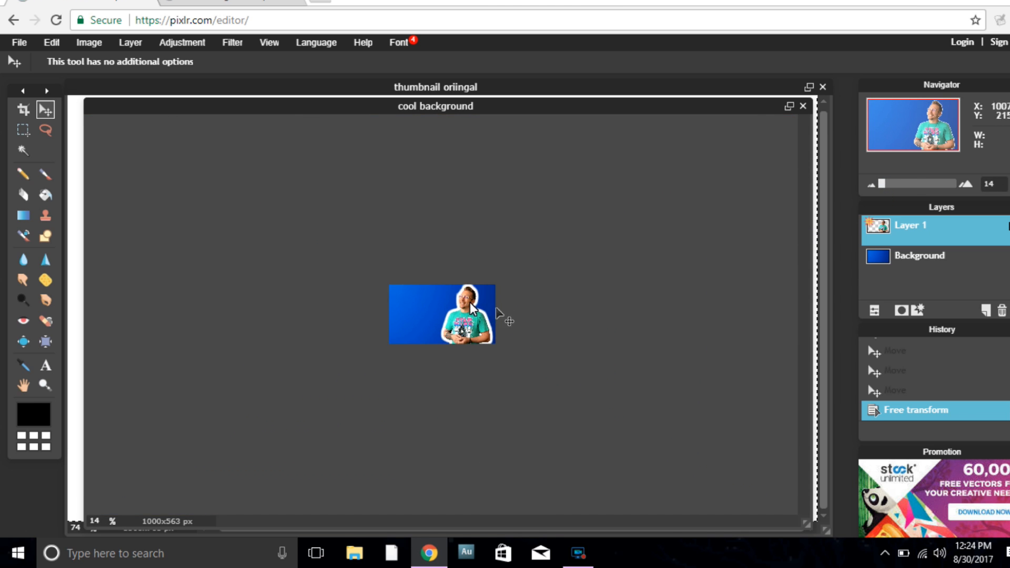
left_click_drag(884, 185, 902, 186)
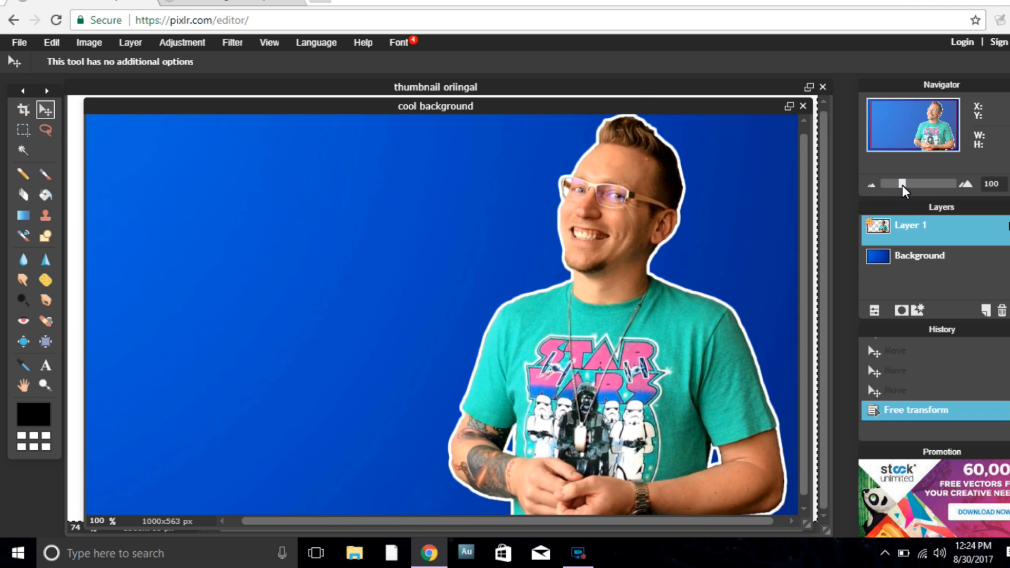
left_click_drag(933, 142, 948, 117)
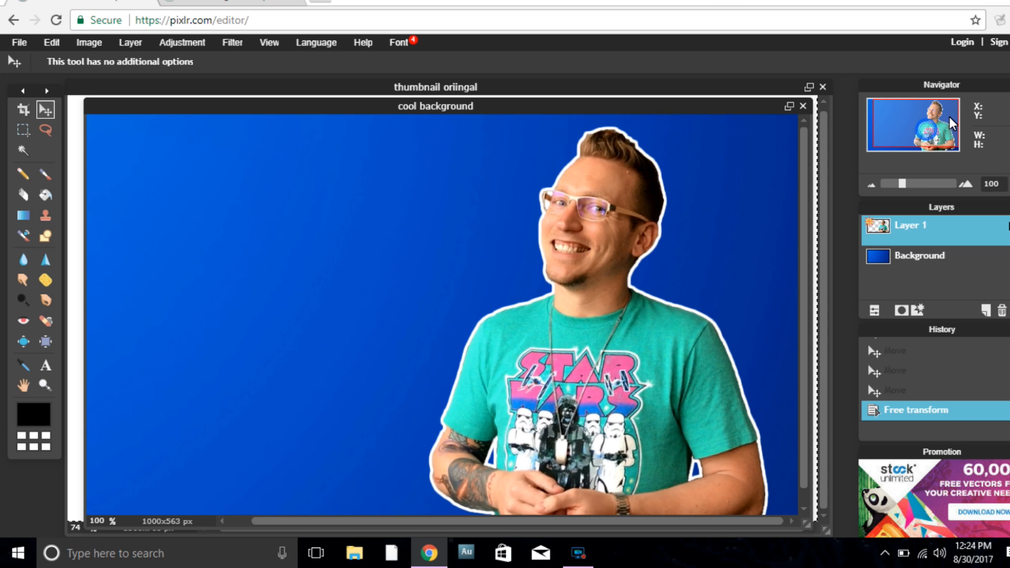
right_click(917, 237)
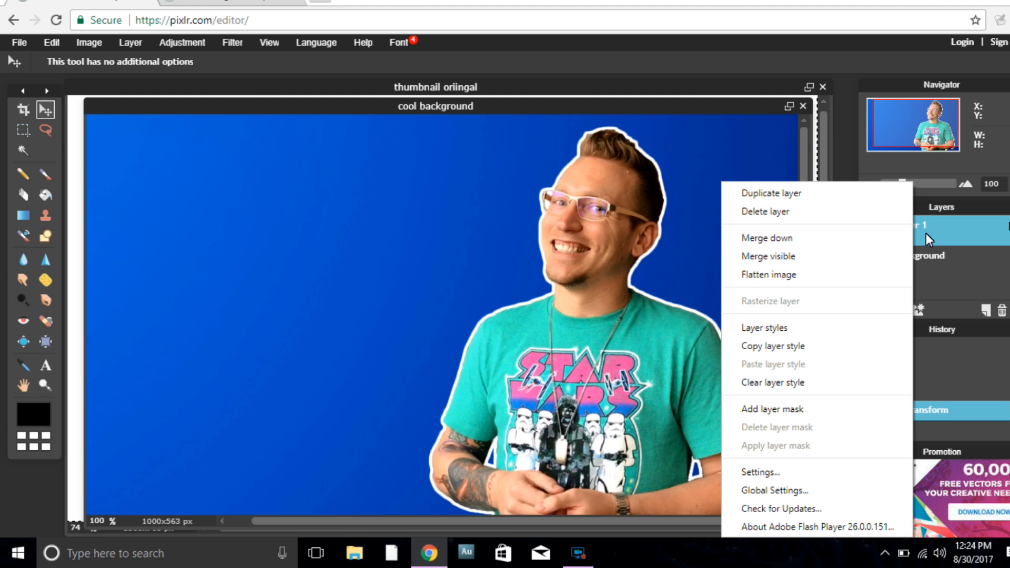
left_click(776, 333)
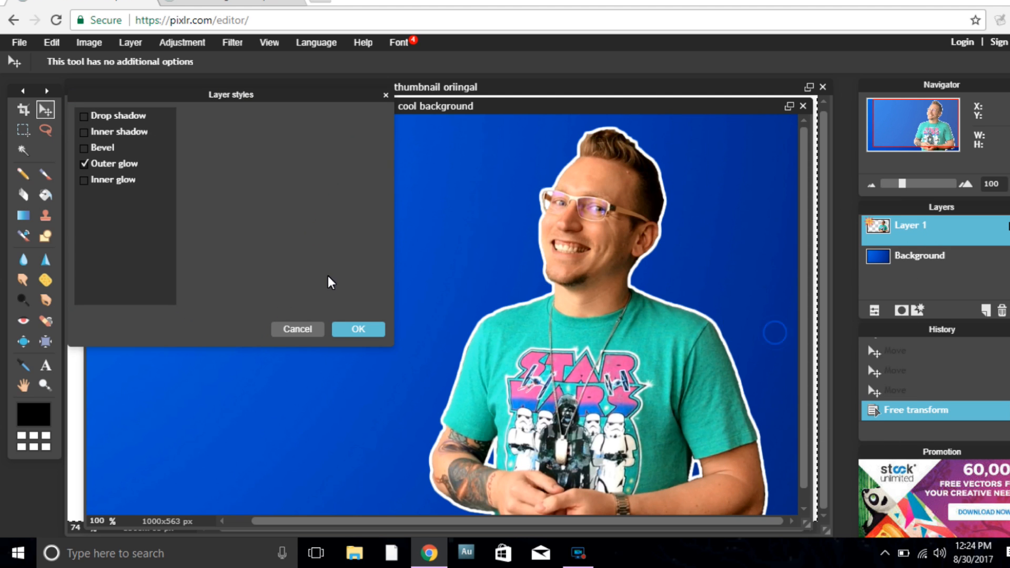
left_click(115, 118)
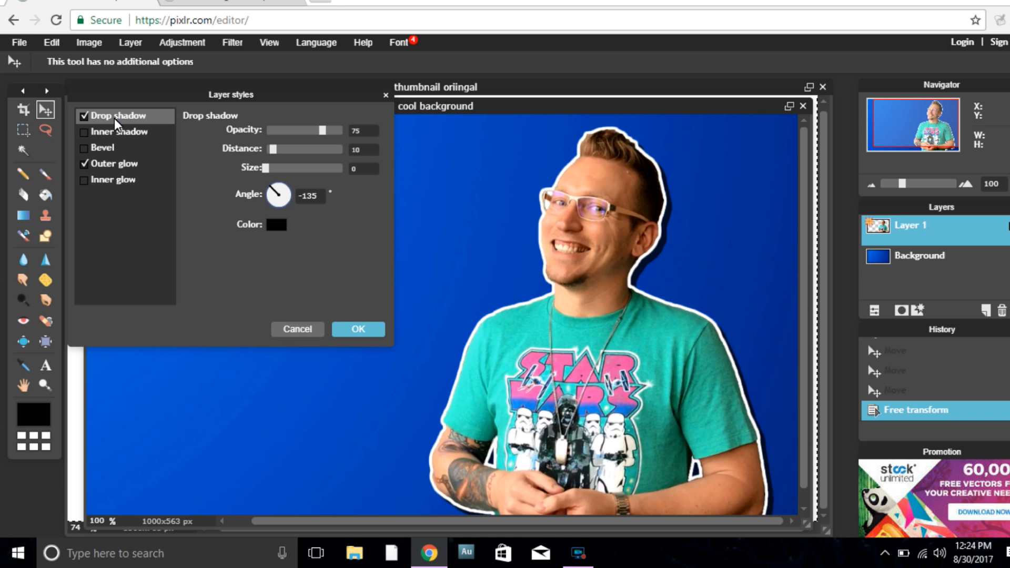
left_click_drag(273, 150, 271, 188)
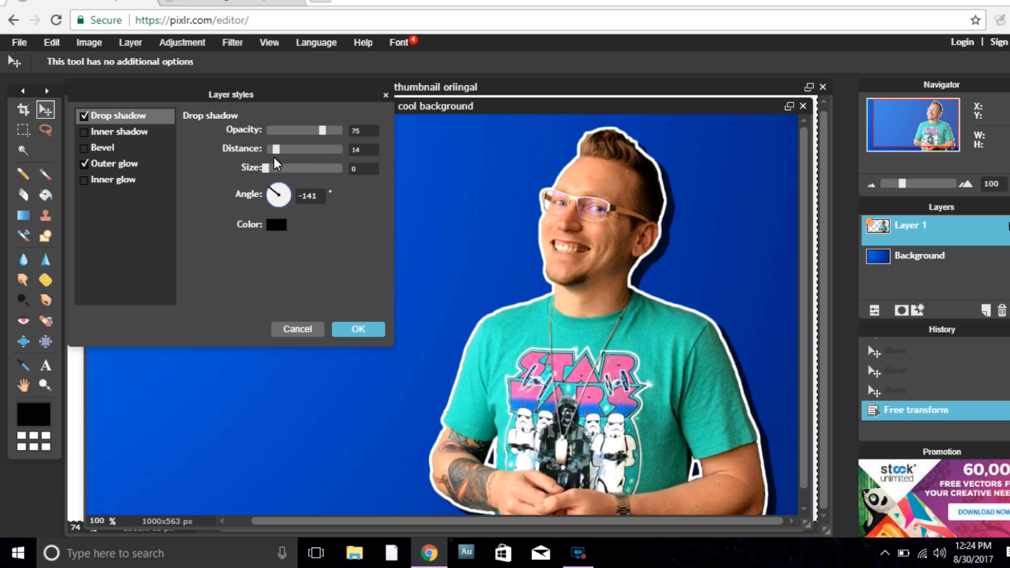
left_click_drag(323, 131, 342, 130)
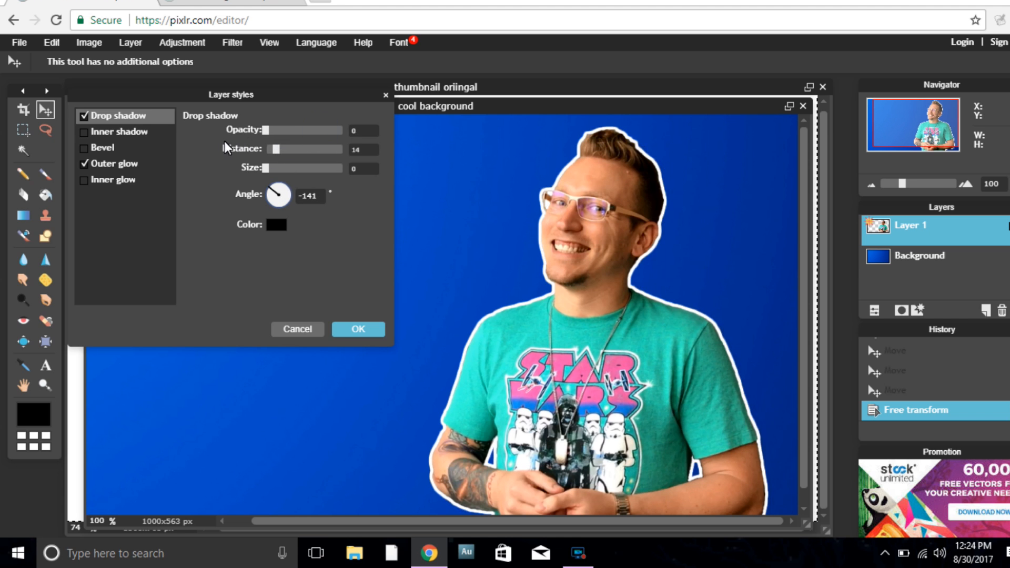
left_click_drag(341, 131, 311, 145)
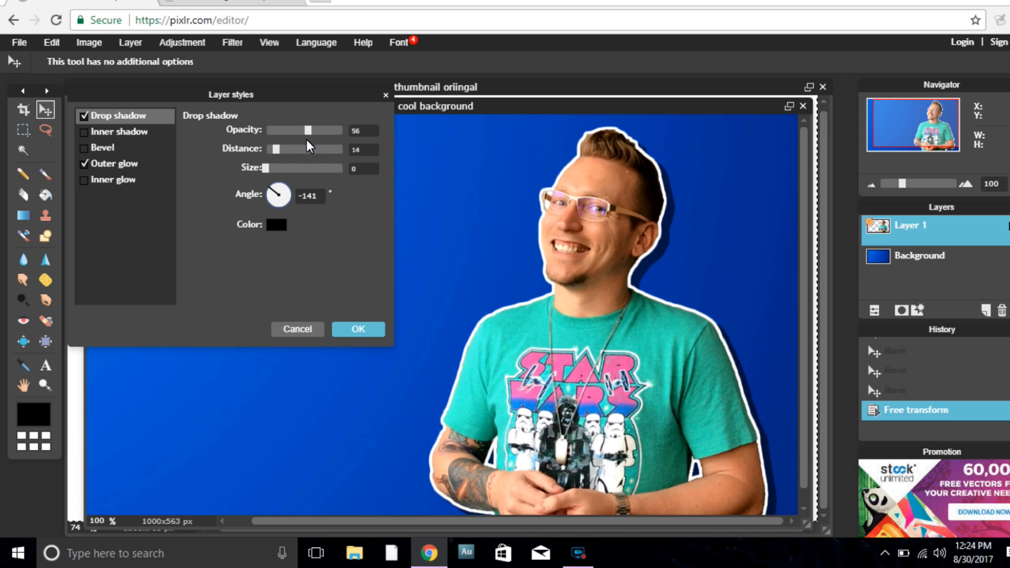
left_click_drag(277, 150, 273, 150)
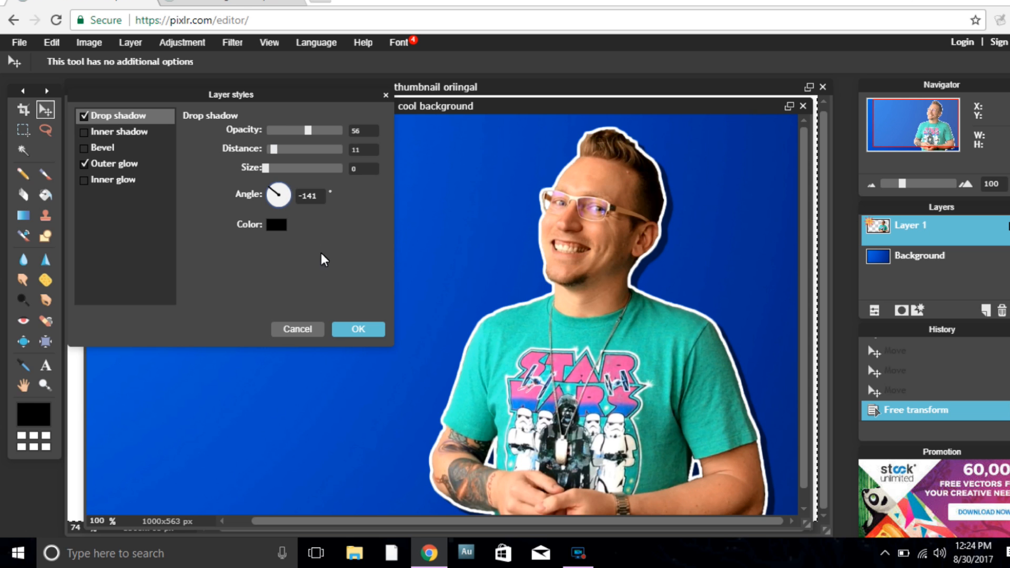
left_click(369, 331)
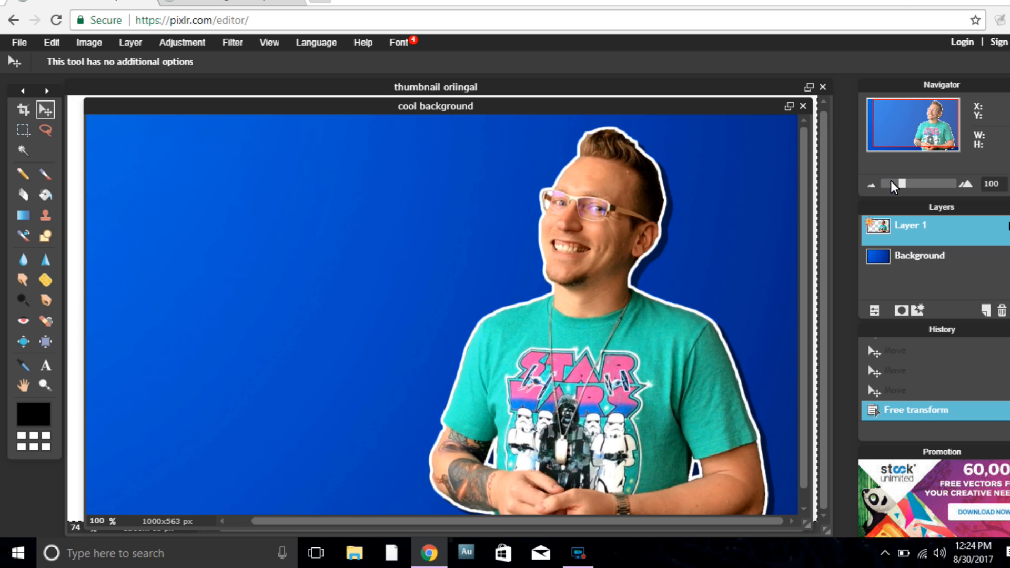
left_click_drag(902, 185, 898, 184)
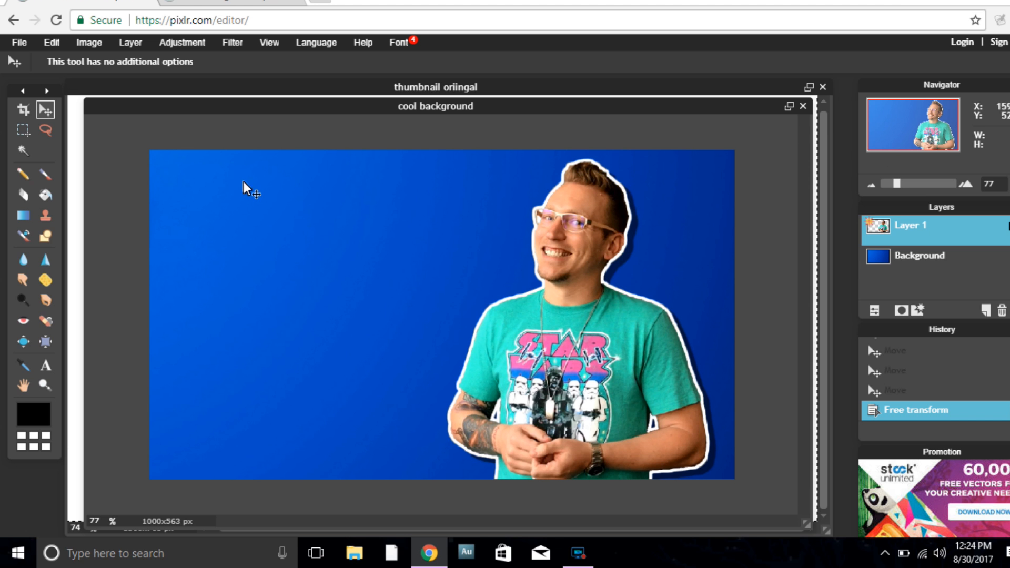
left_click_drag(900, 187, 898, 188)
left_click(293, 5)
left_click(310, 2)
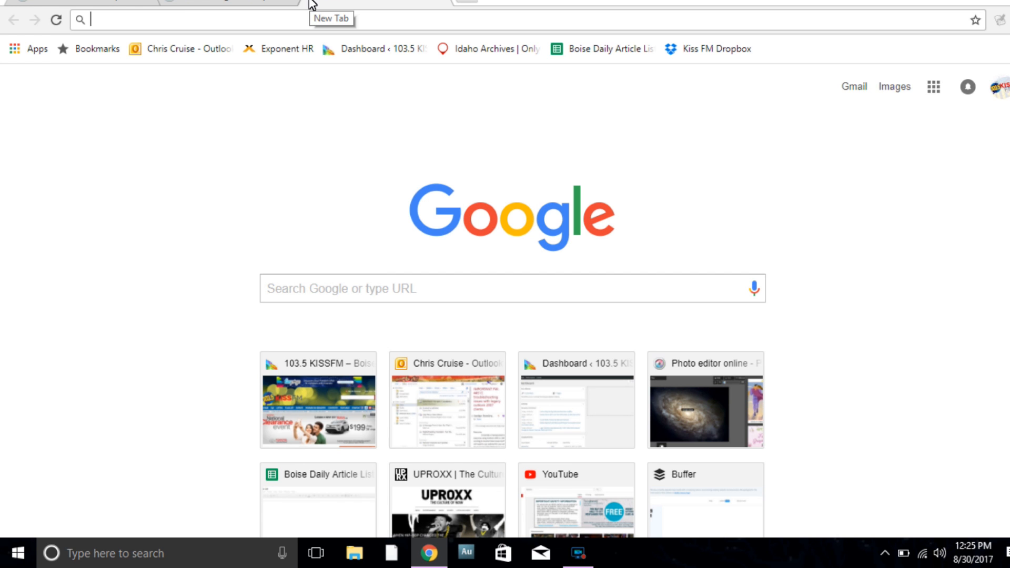
left_click(442, 6)
left_click(132, 3)
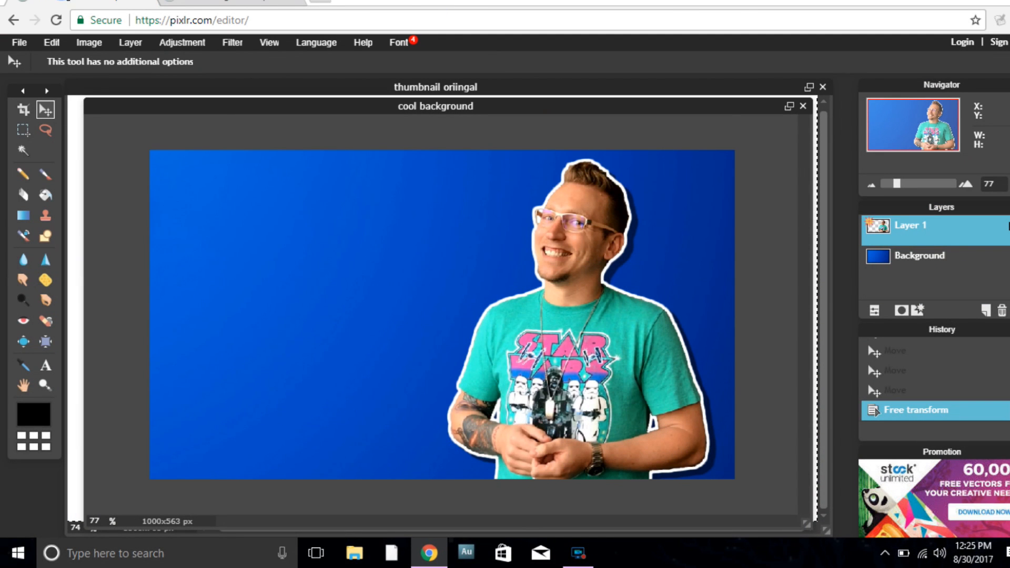
Open the image "new-youtube-logo-840x402" from the Thumbnail Video folder
left_click(23, 46)
left_click(37, 77)
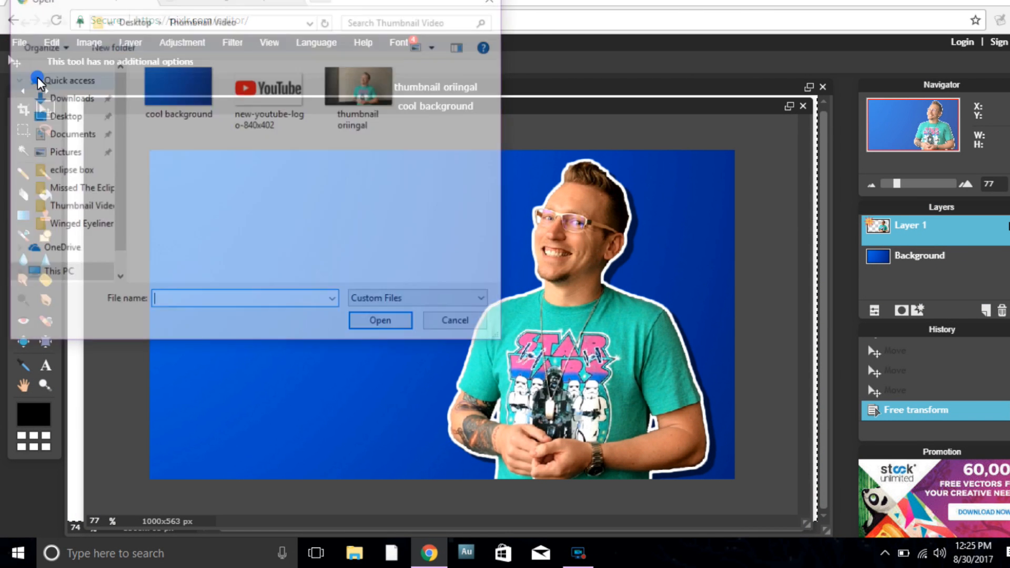
left_click(256, 100)
double_click(256, 100)
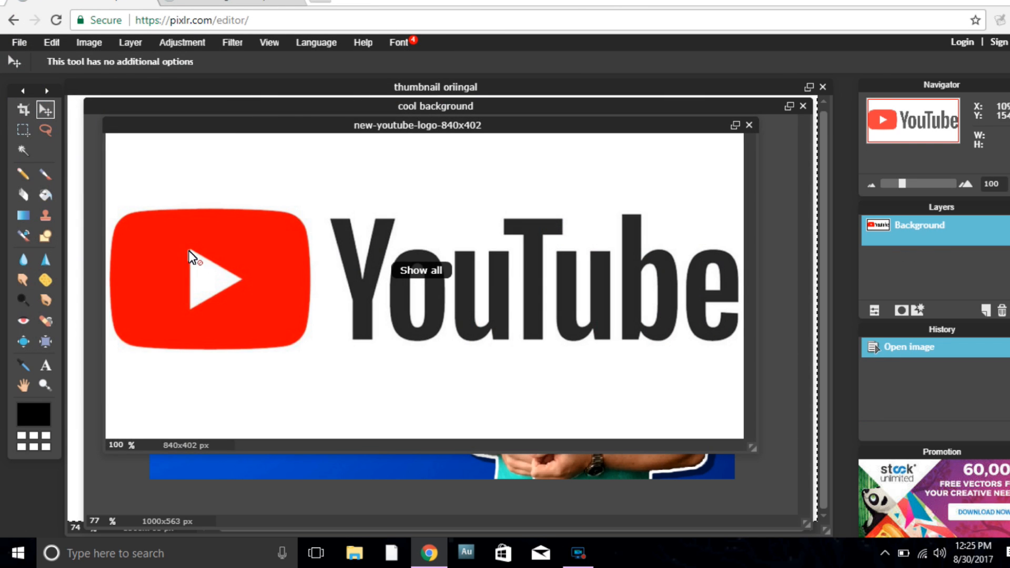
Select the logo's white background, play triangle and letter openings with the Wand tool, and invert the selection
left_click(23, 151)
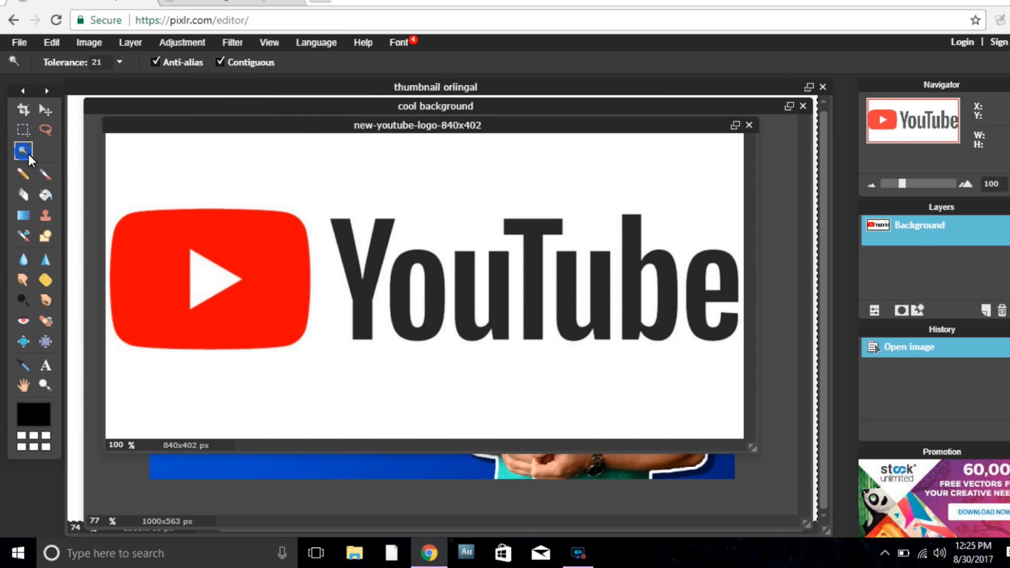
left_click(289, 185)
left_click(205, 300, "shift")
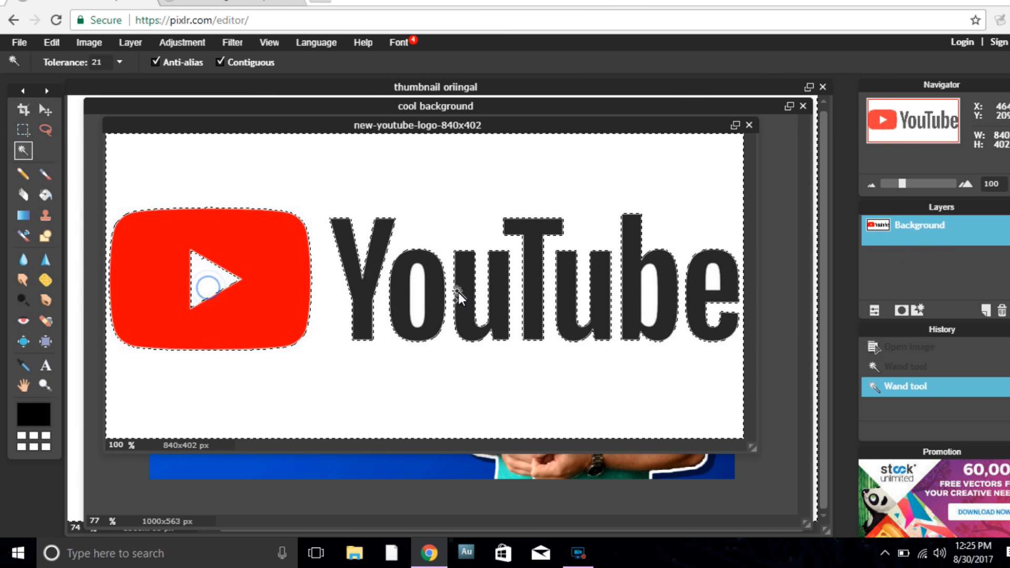
left_click(419, 296, "shift")
left_click(655, 293, "shift")
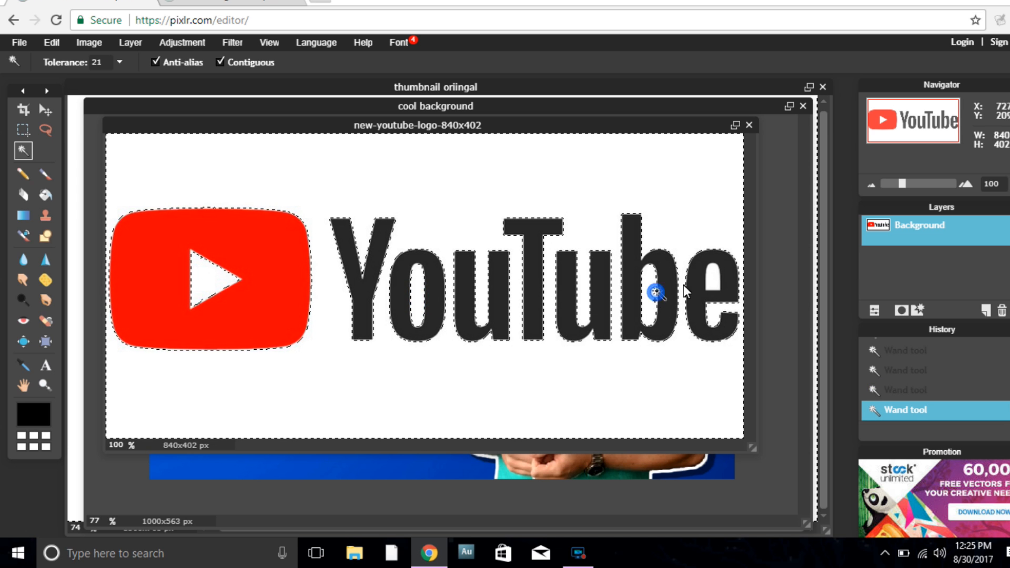
left_click(713, 278, "shift")
left_click(53, 43)
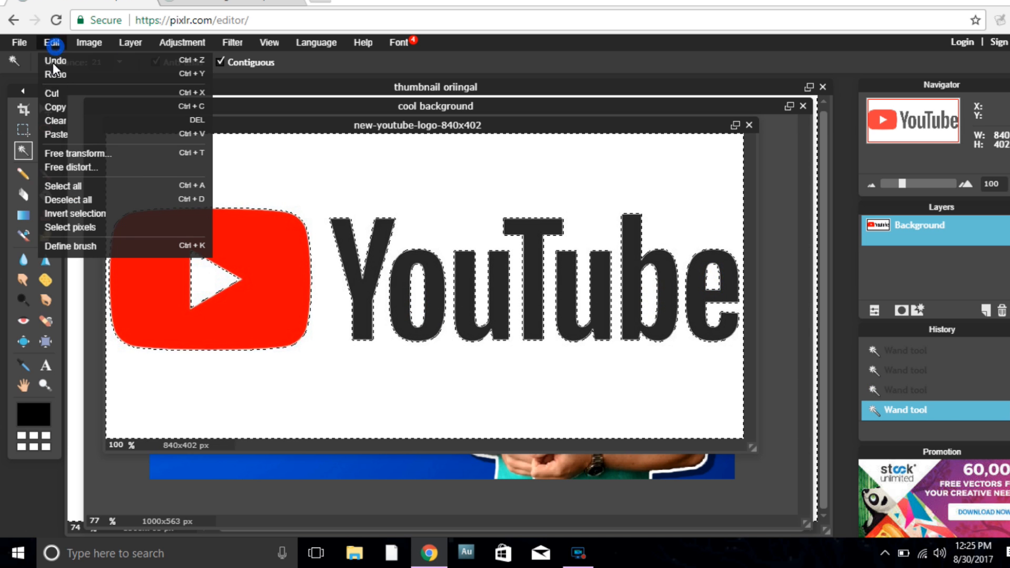
left_click(80, 213)
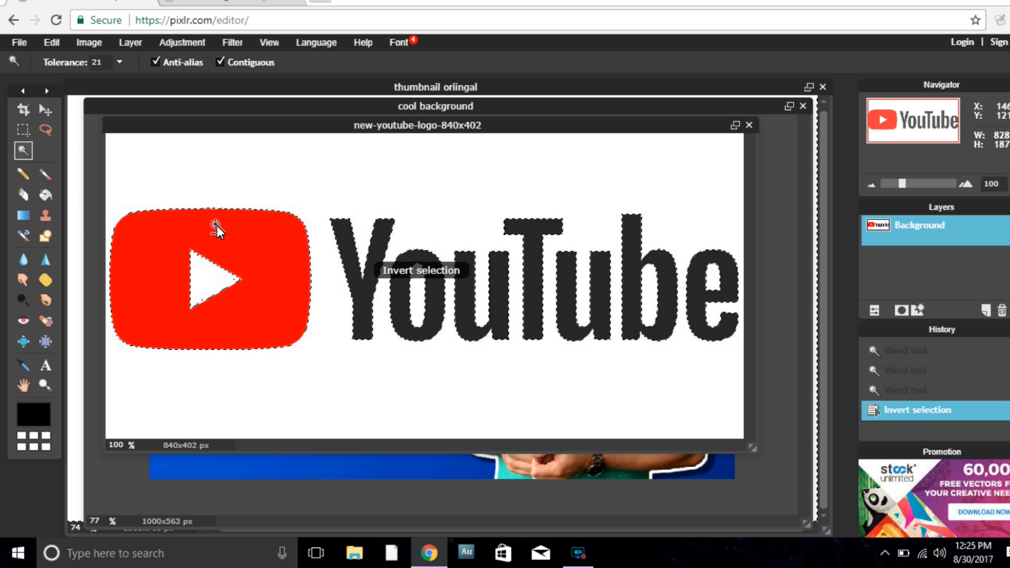
Copy the selected YouTube logo and paste it into the "cool background" image as a new layer
key("ctrl+c")
left_click(445, 106)
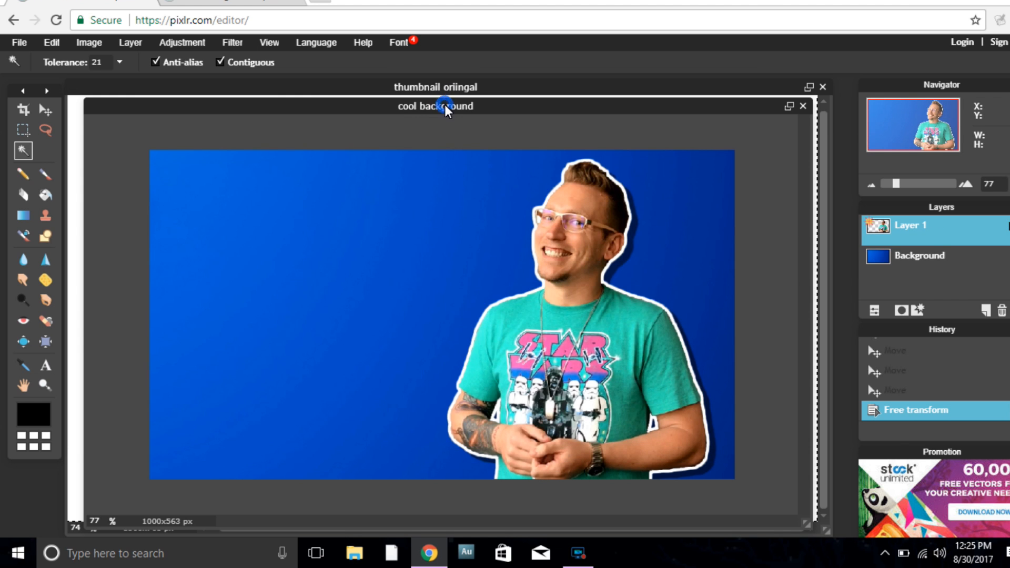
key("ctrl+v")
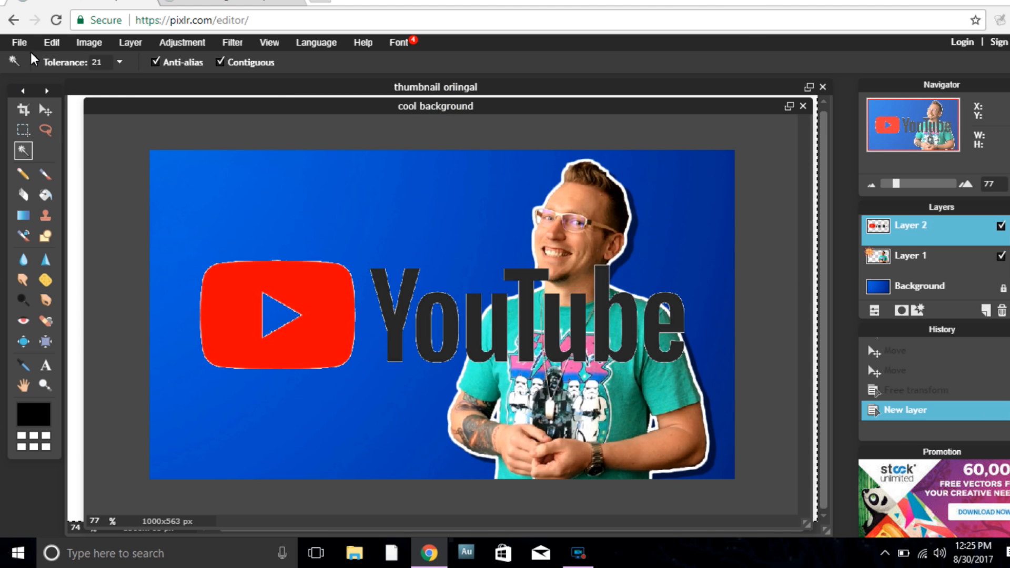
left_click(49, 47)
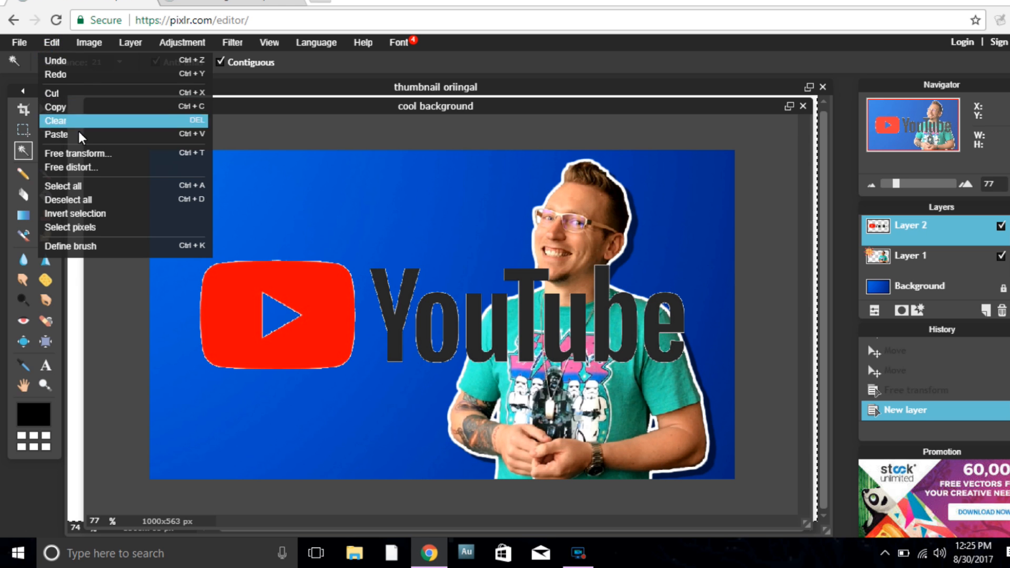
left_click(81, 153)
left_click_drag(201, 259, 244, 263)
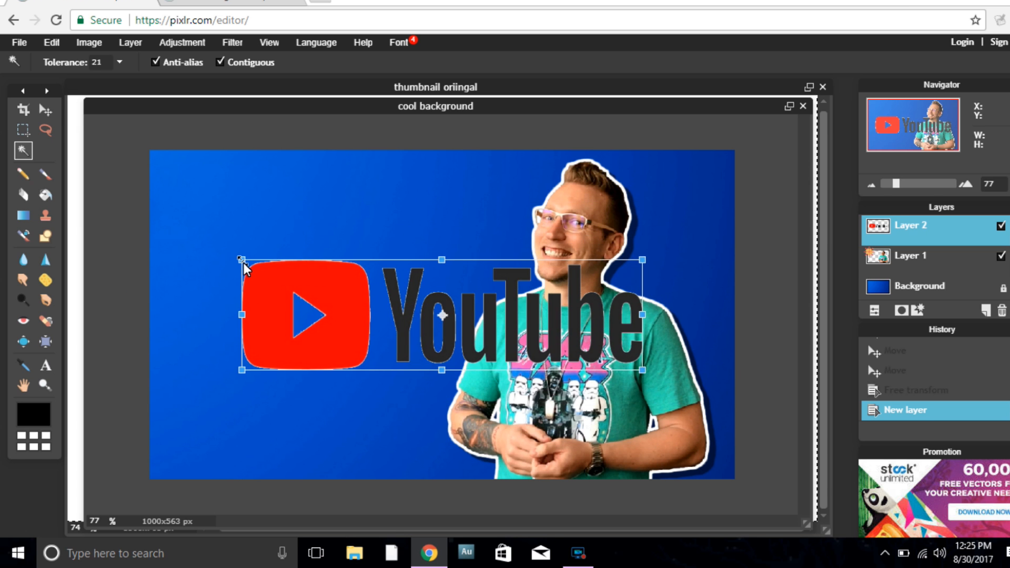
left_click(312, 398)
left_click(528, 318)
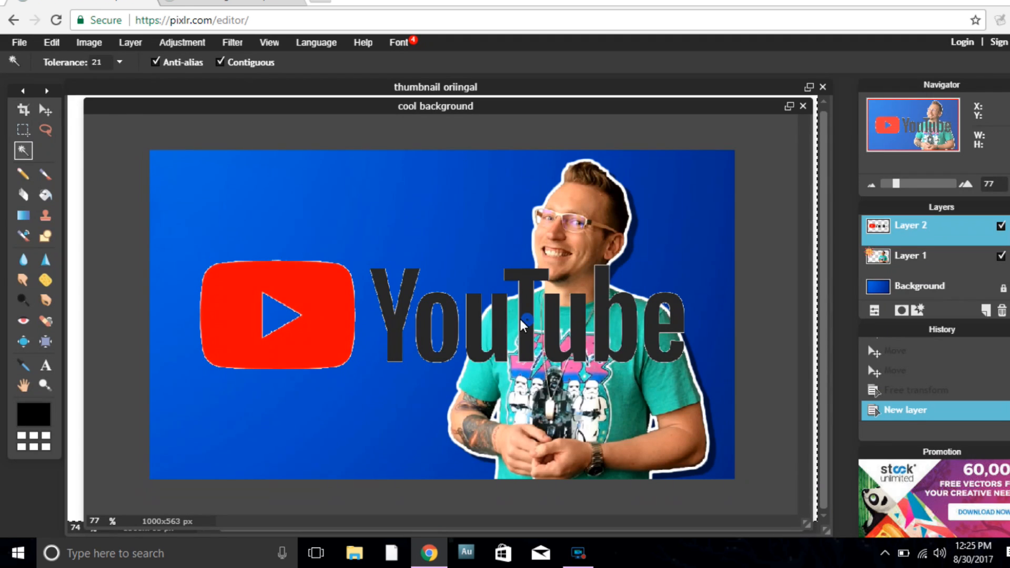
Scale the YouTube logo down proportionally with Free transform, place it on the blue area beside the man, and apply the change
left_click(98, 45)
mouse_move(58, 45)
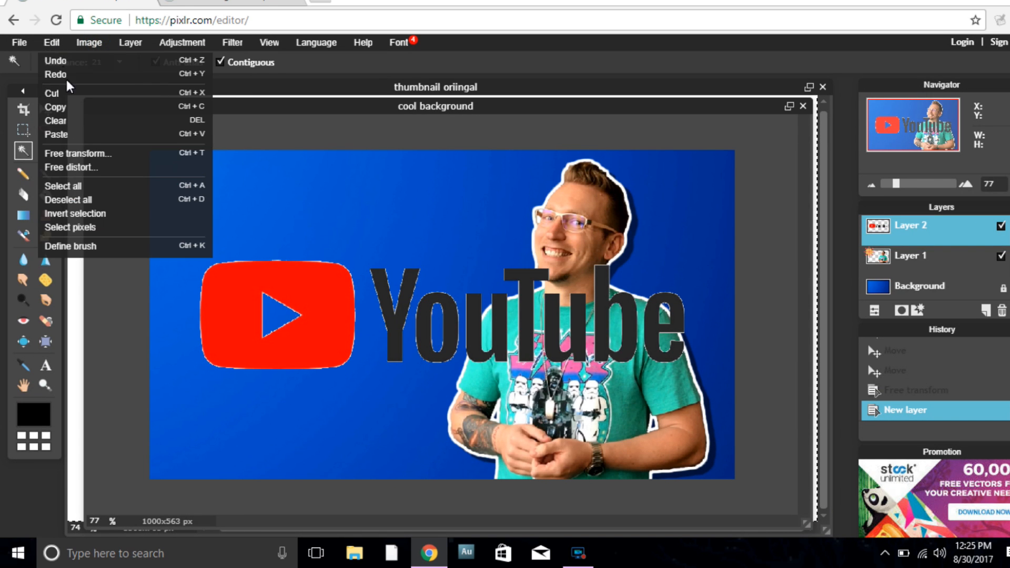
left_click(84, 153)
left_click_drag(201, 261, 243, 284)
left_click_drag(416, 319, 305, 319)
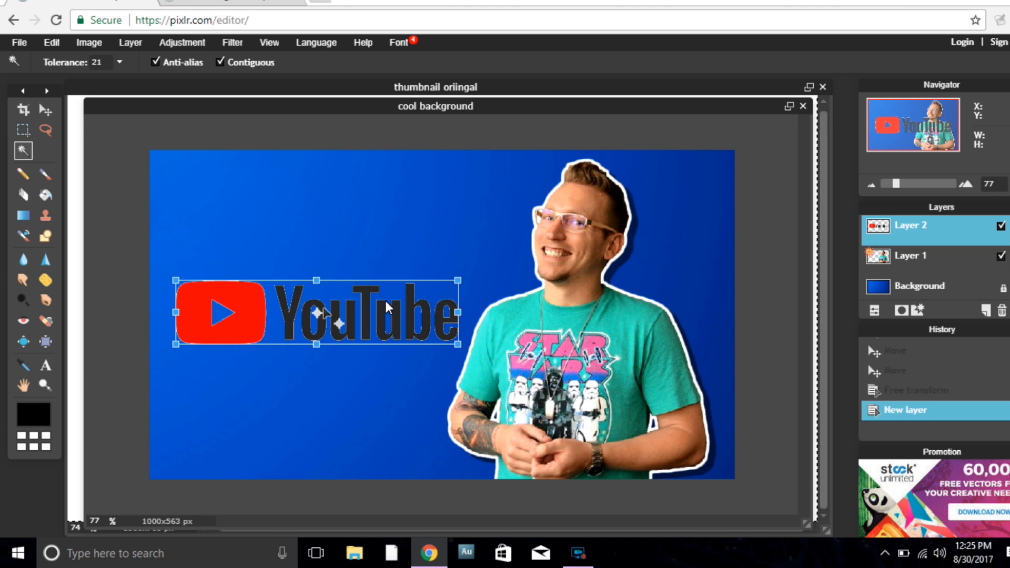
left_click_drag(458, 280, 475, 265)
left_click_drag(423, 298, 427, 298)
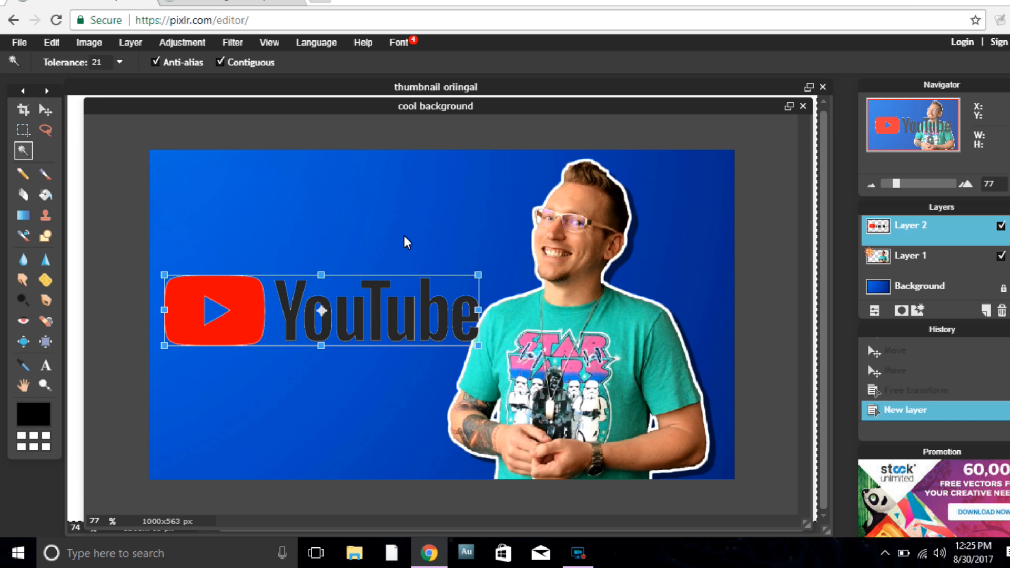
left_click_drag(366, 299, 365, 301)
left_click(272, 208)
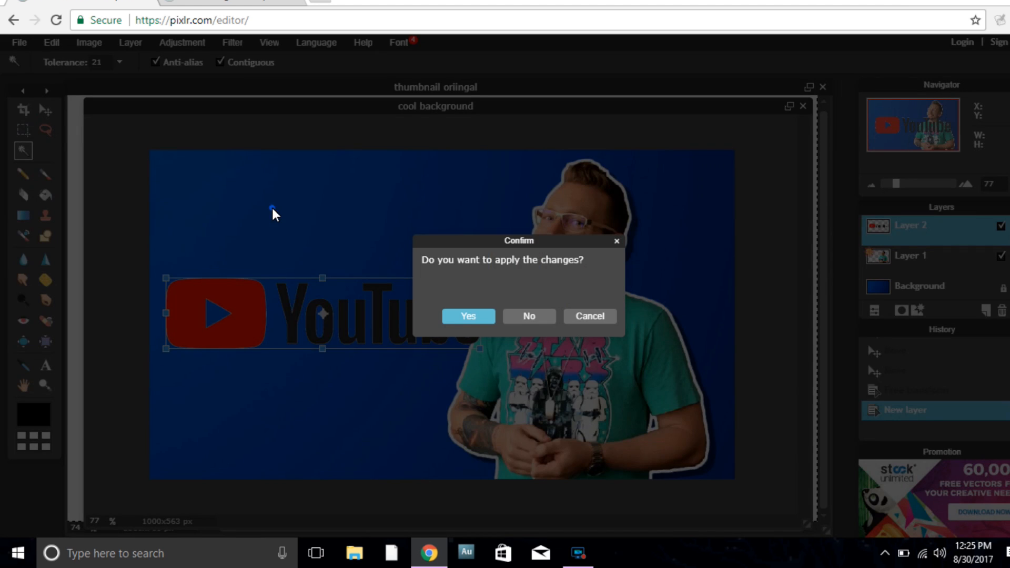
left_click(483, 316)
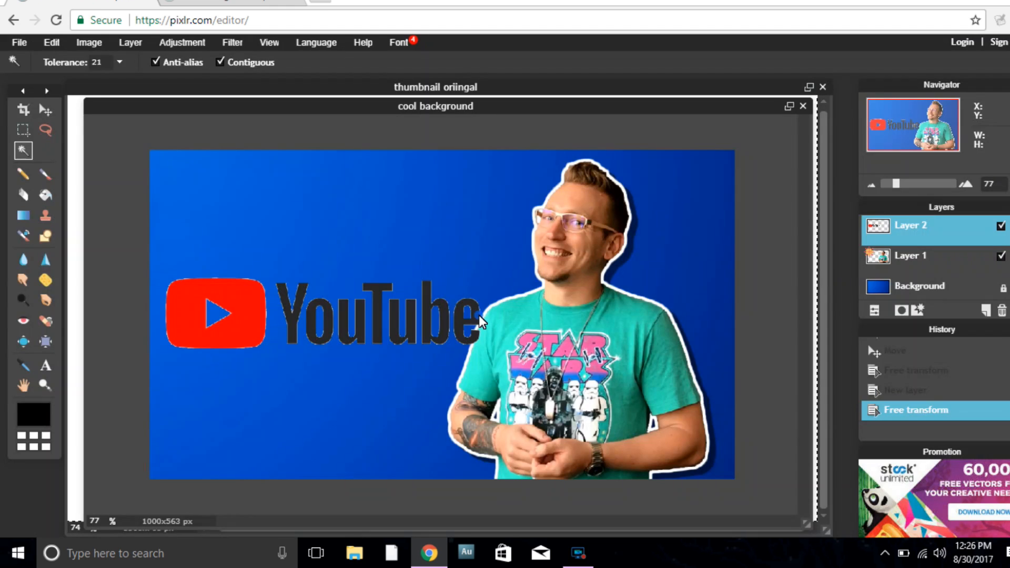
Add a white outer glow to the YouTube logo's layer and apply the style
right_click(920, 233)
left_click(794, 329)
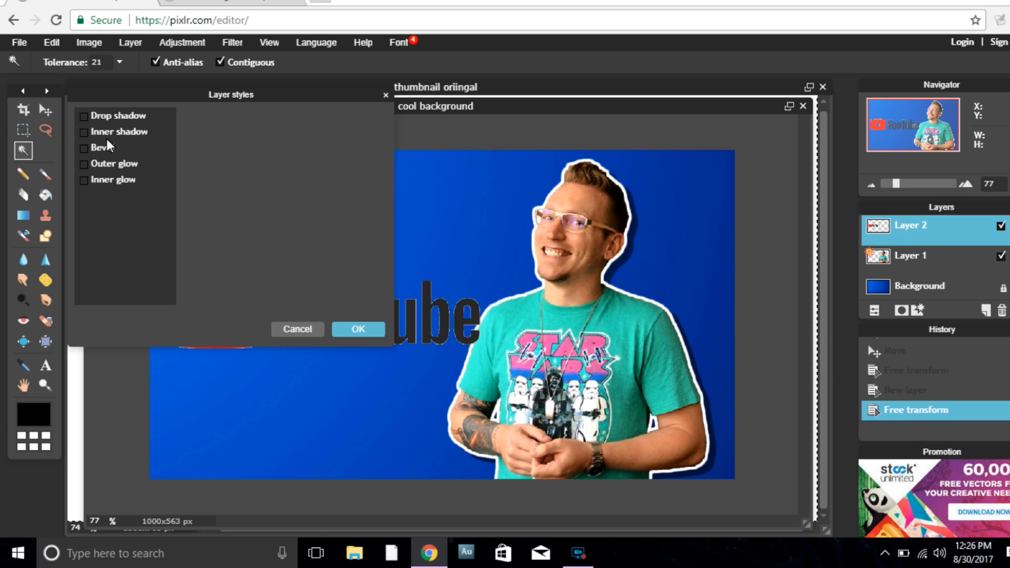
left_click(108, 164)
left_click_drag(280, 97, 702, 183)
left_click(699, 278)
left_click_drag(576, 232, 566, 167)
left_click(817, 407)
left_click(780, 417)
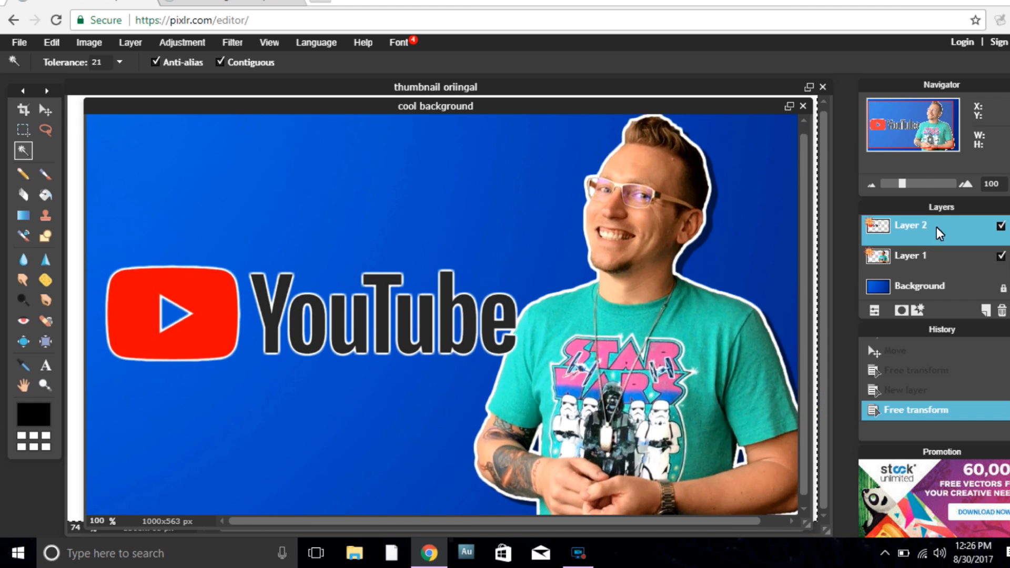
Add a drop shadow to the YouTube logo's layer with its angle at -14
right_click(929, 224)
left_click(779, 328)
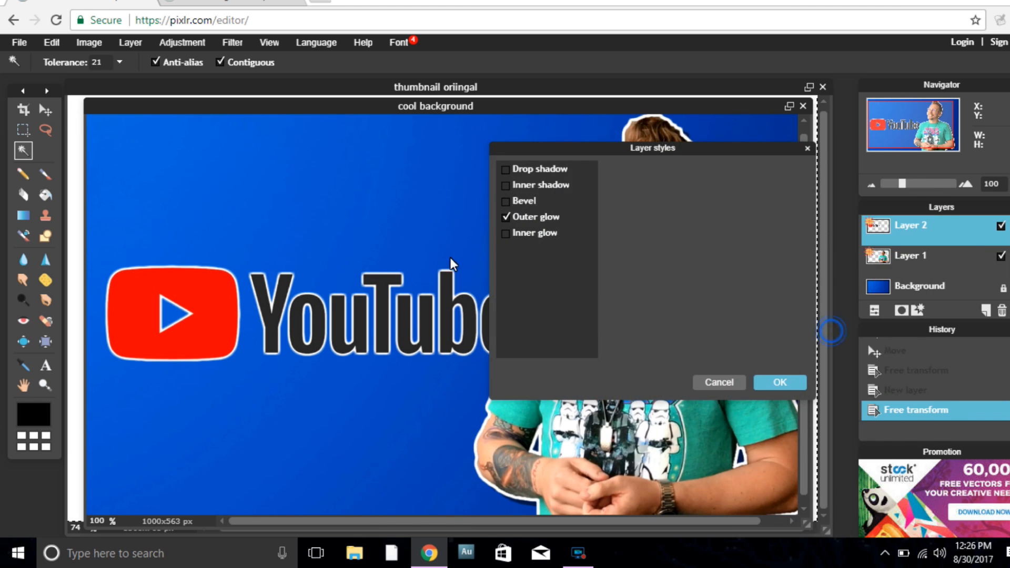
left_click(539, 182)
left_click(505, 169)
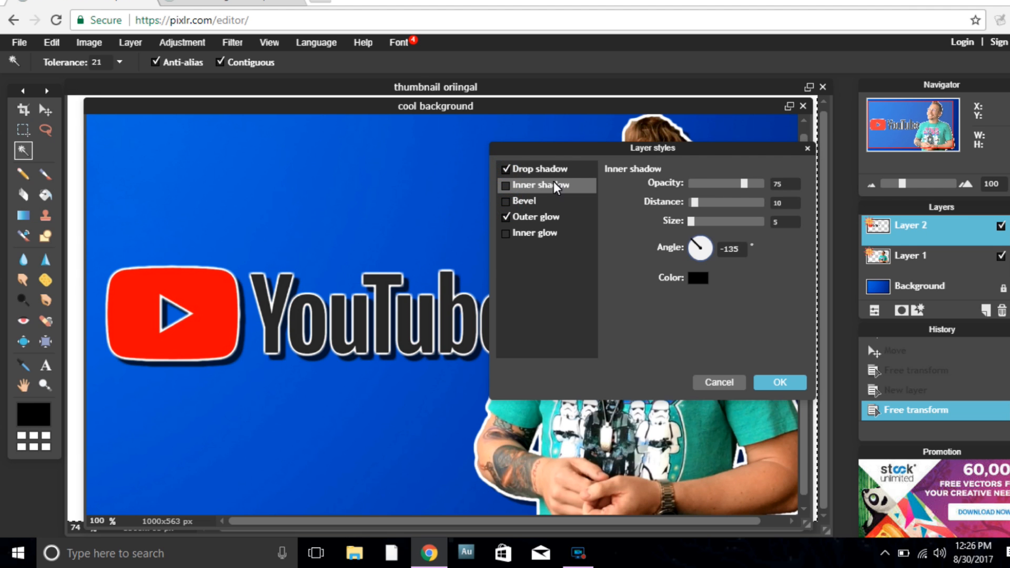
left_click_drag(698, 247, 716, 283)
left_click(543, 169)
left_click_drag(702, 248, 726, 243)
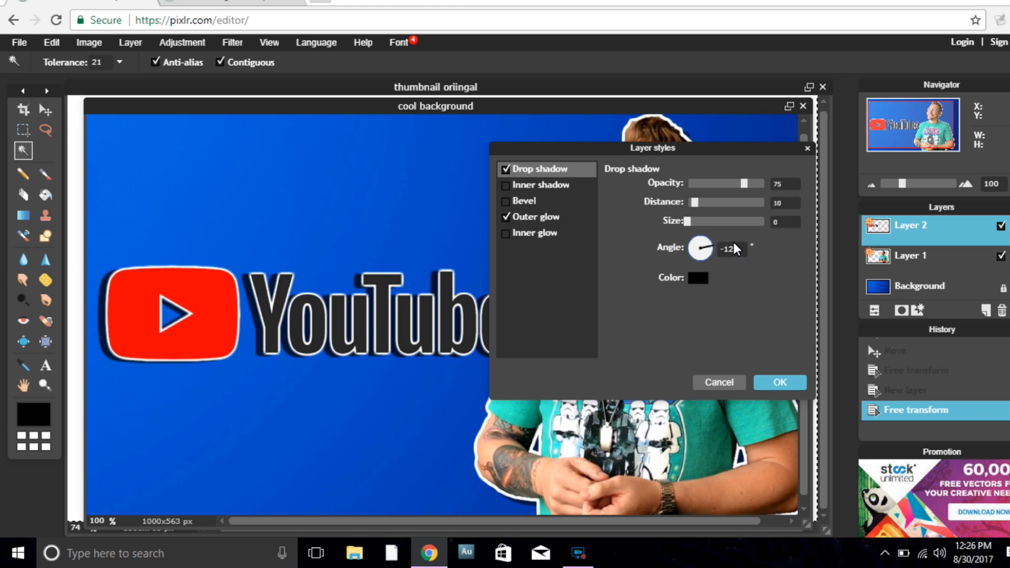
Set the logo's drop shadow opacity to 100 and distance to 4, and apply the style
left_click_drag(744, 184, 786, 185)
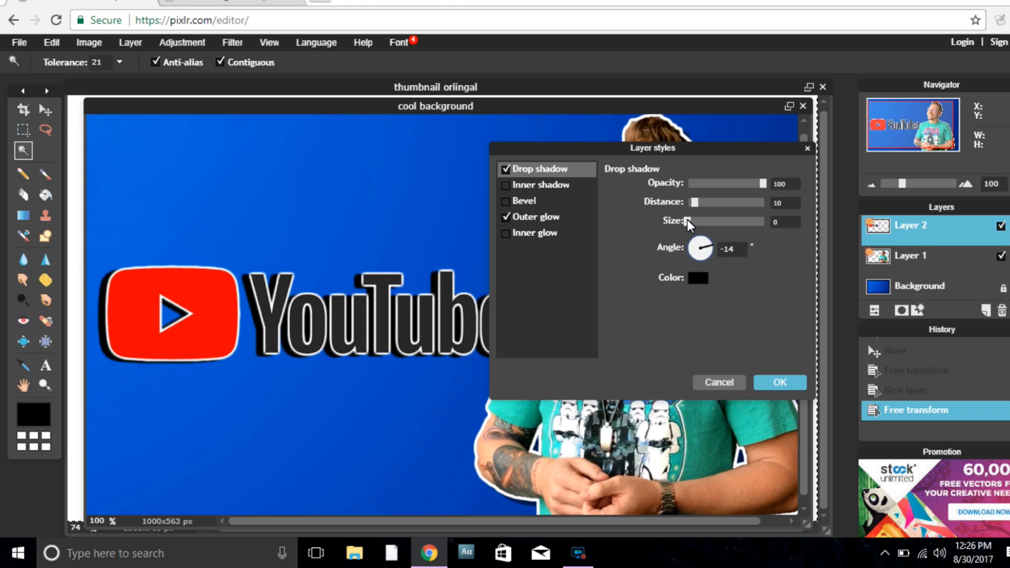
left_click_drag(693, 202, 690, 203)
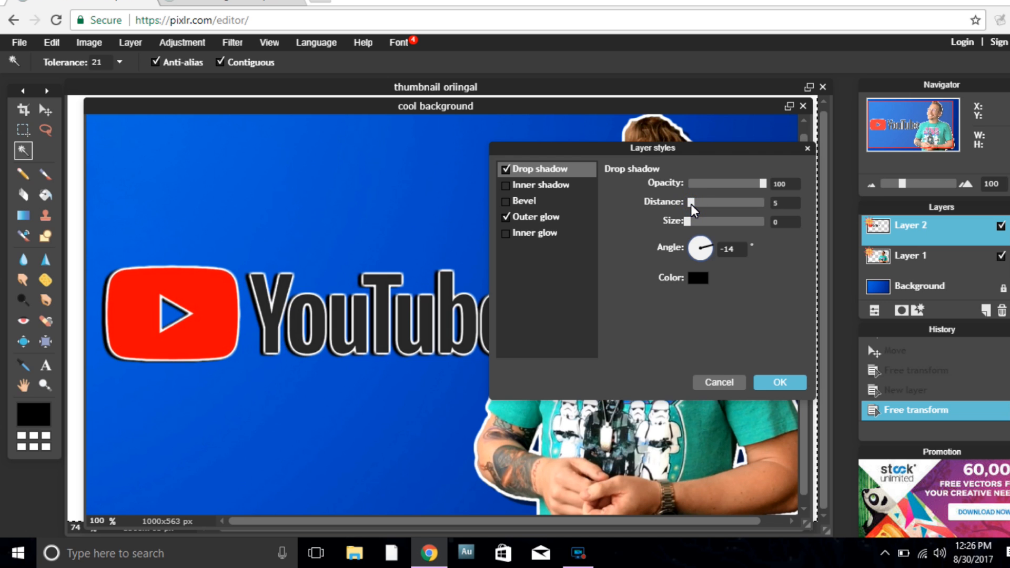
left_click_drag(692, 204, 690, 204)
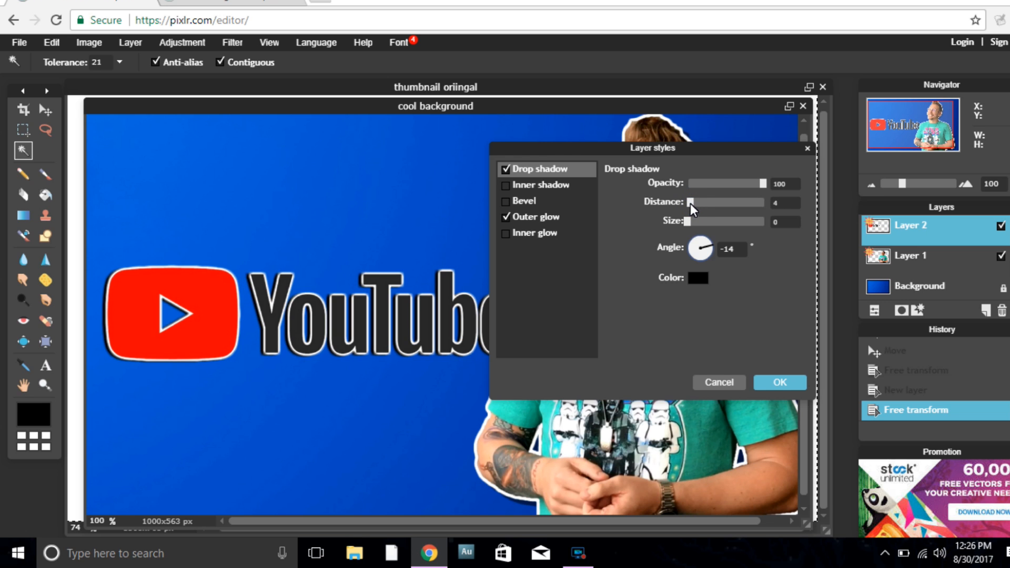
left_click(781, 378)
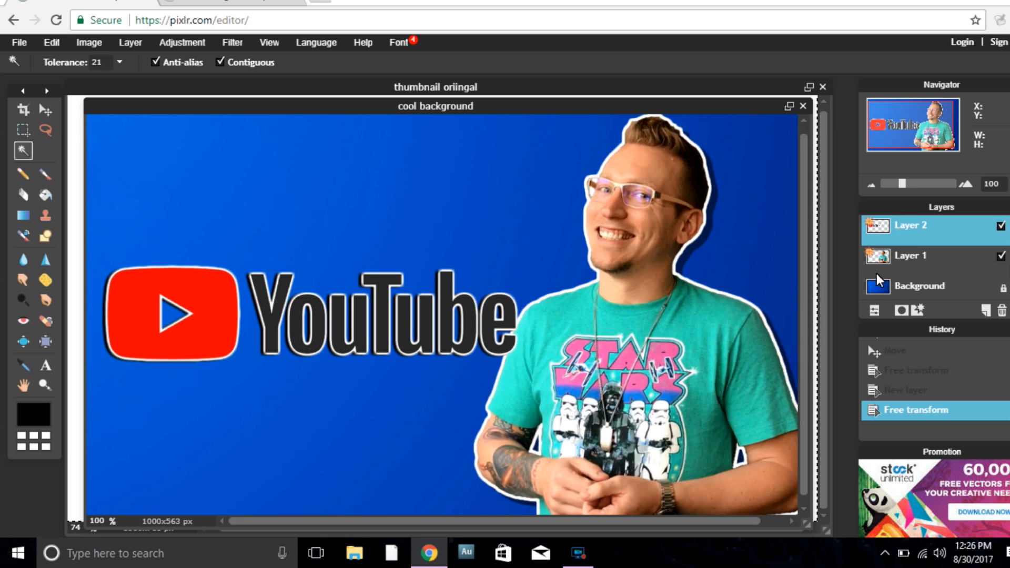
Add the text "HOW TO MAKE A" at size 74 and place it above the YouTube logo
left_click_drag(904, 184, 895, 186)
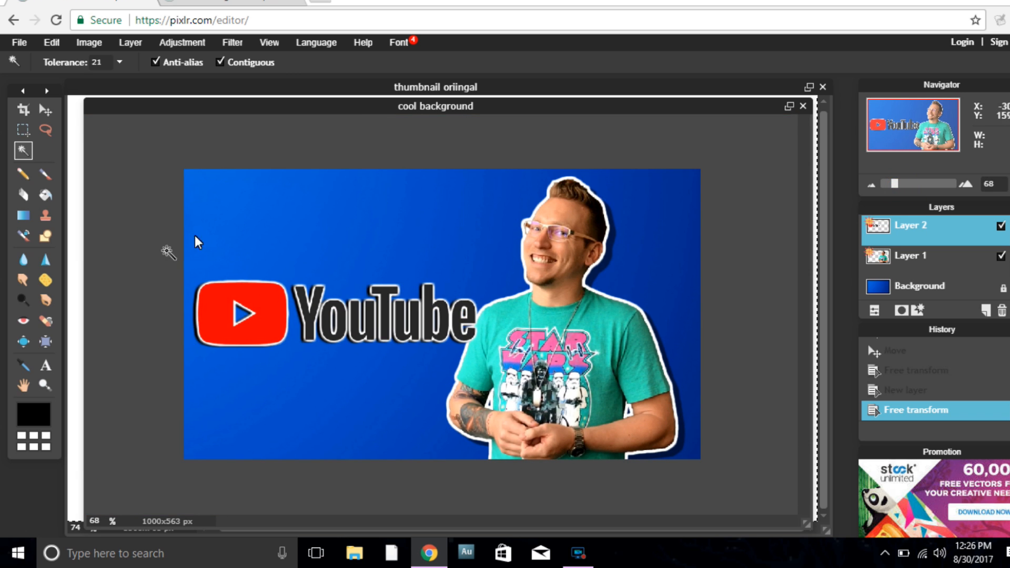
left_click(45, 365)
left_click(342, 227)
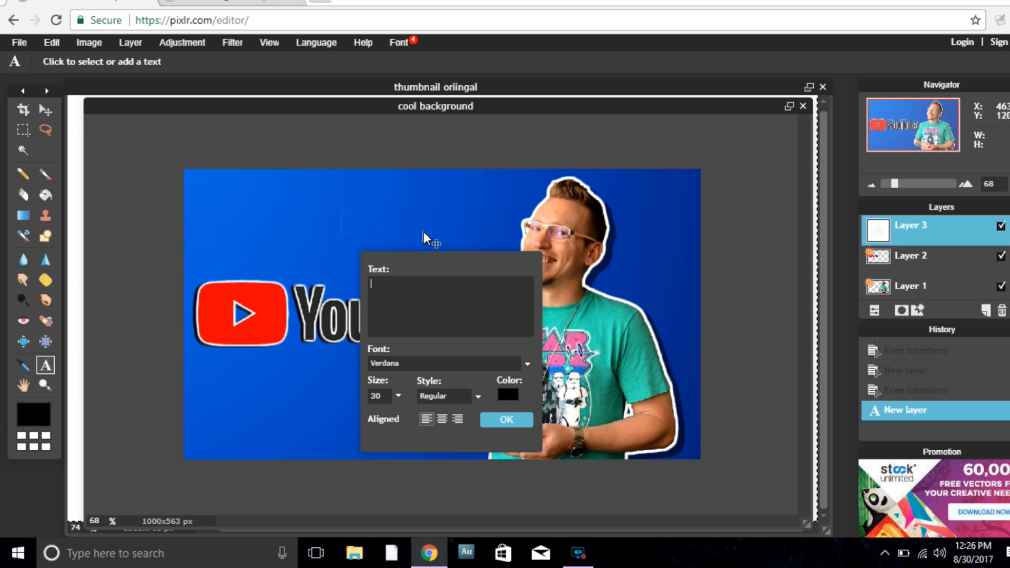
type("HOW TO MAKE A")
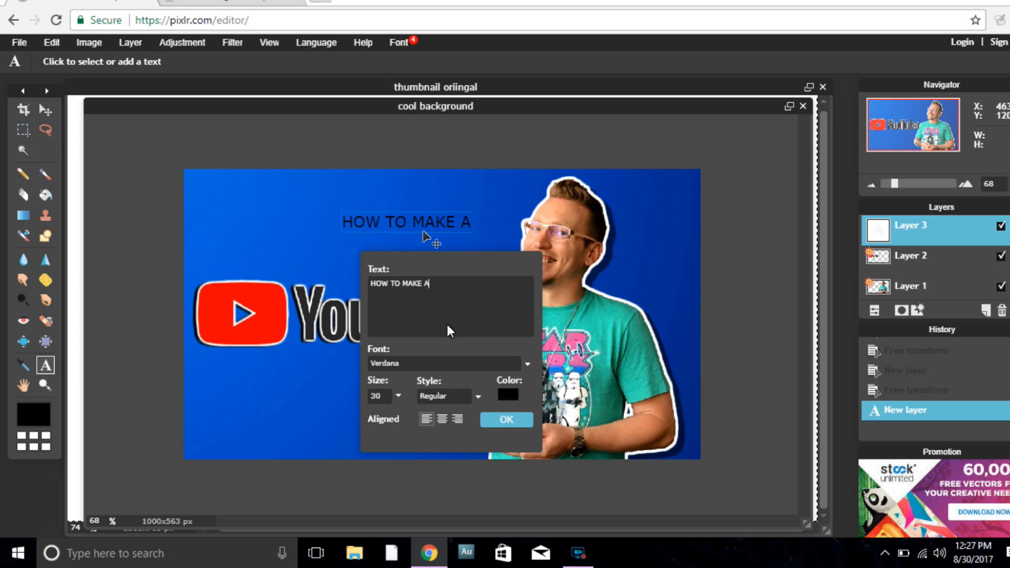
left_click(398, 396)
left_click_drag(349, 422, 368, 416)
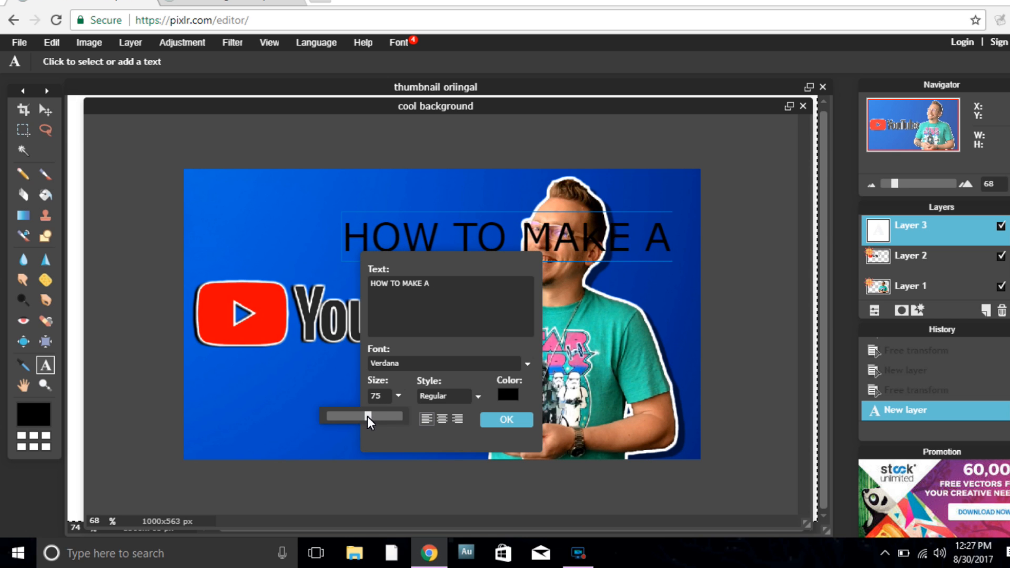
left_click_drag(471, 236, 335, 220)
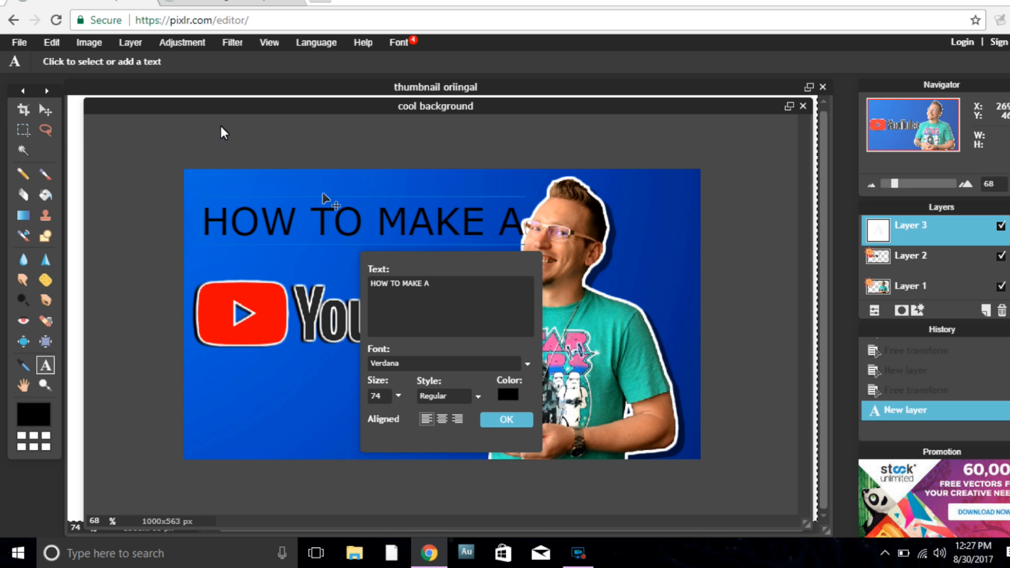
Set the "HOW TO MAKE A" text's font to Arial Black and its colour to green 00ff8c
left_click(530, 365)
left_click_drag(529, 391, 530, 397)
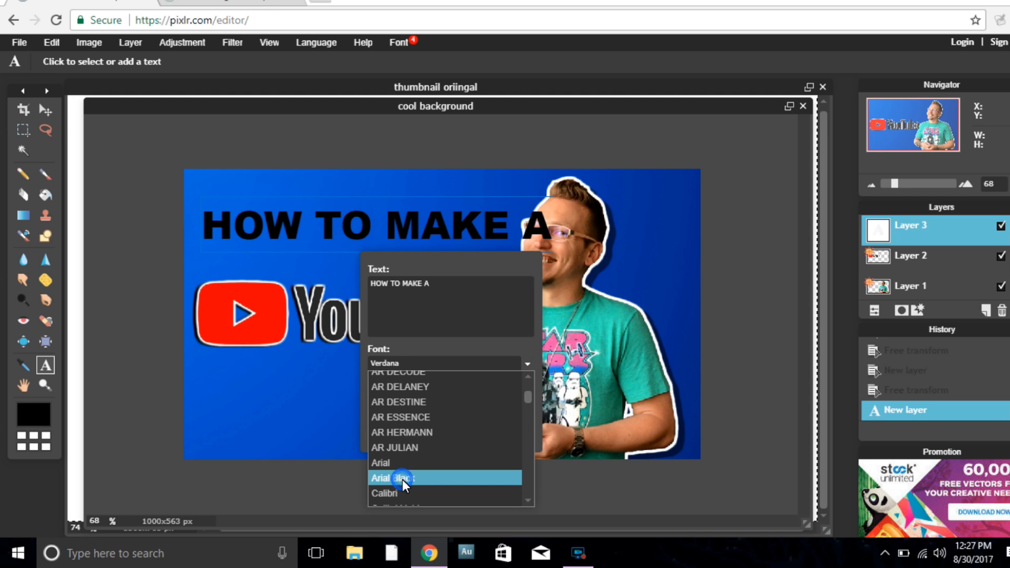
left_click(402, 479)
left_click(517, 396)
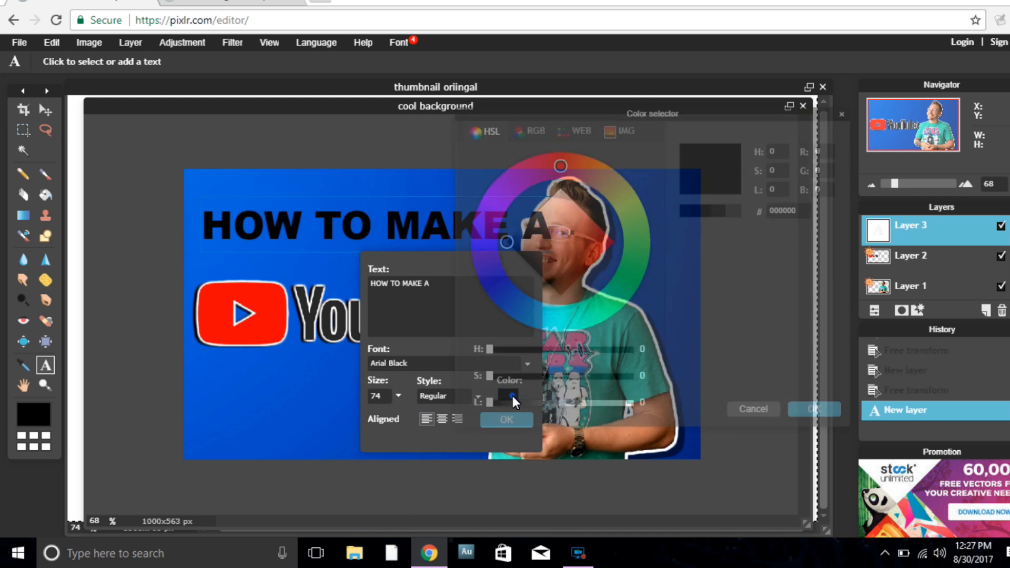
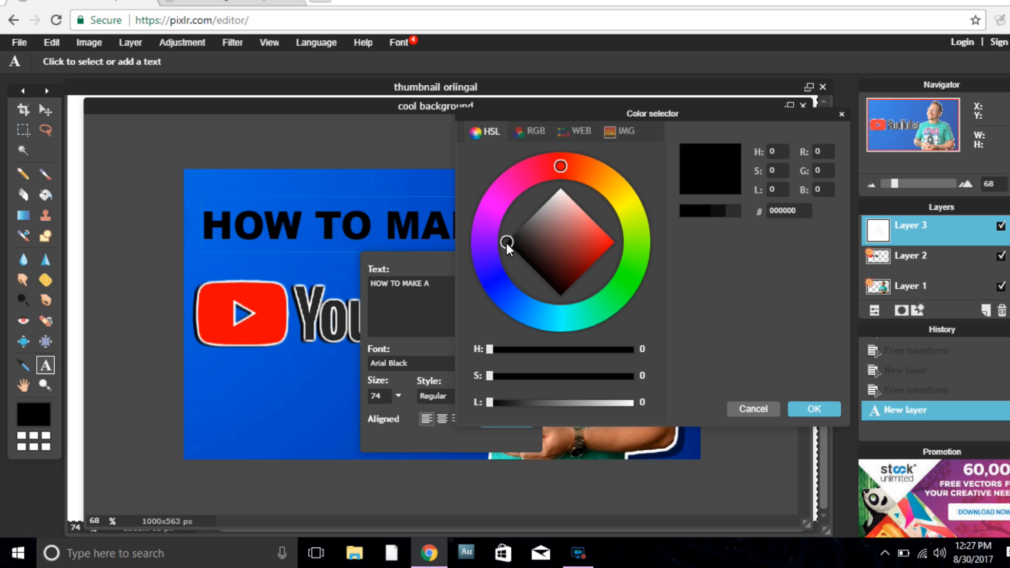
left_click_drag(643, 199, 646, 213)
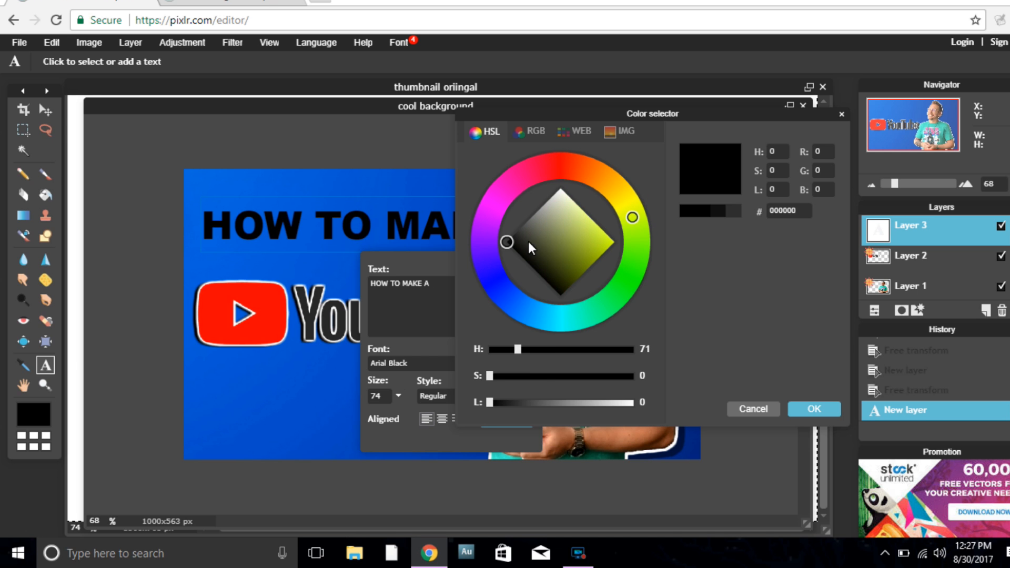
mouse_move(528, 239)
left_mouse_down()
mouse_move(515, 254)
mouse_move(582, 293)
mouse_move(643, 238)
mouse_move(643, 256)
mouse_move(624, 181)
mouse_move(611, 169)
mouse_move(648, 218)
mouse_move(638, 280)
mouse_move(598, 315)
left_mouse_up()
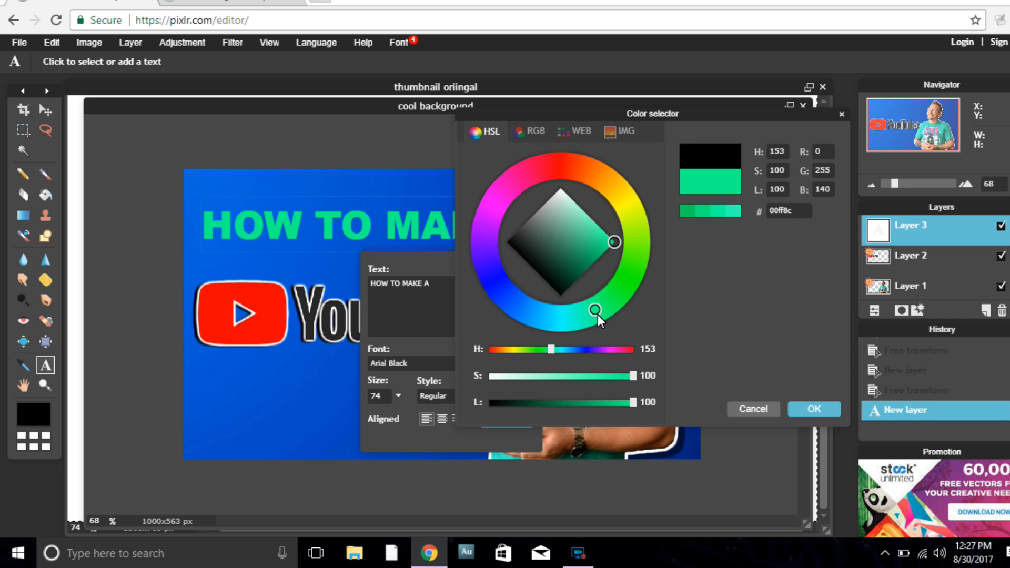
left_click(814, 411)
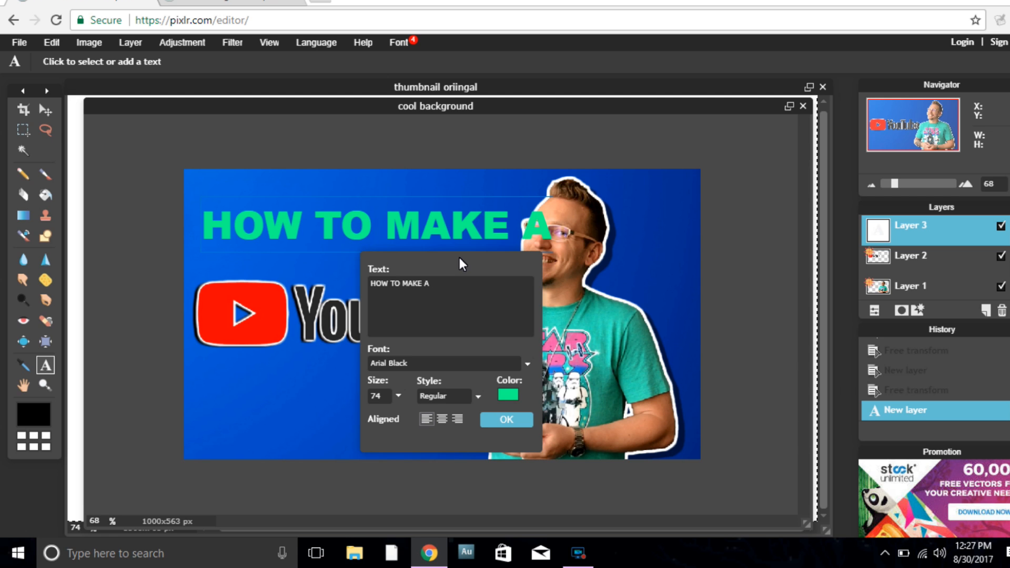
Apply the "HOW TO MAKE A" text and rasterize its layer
left_click(505, 420)
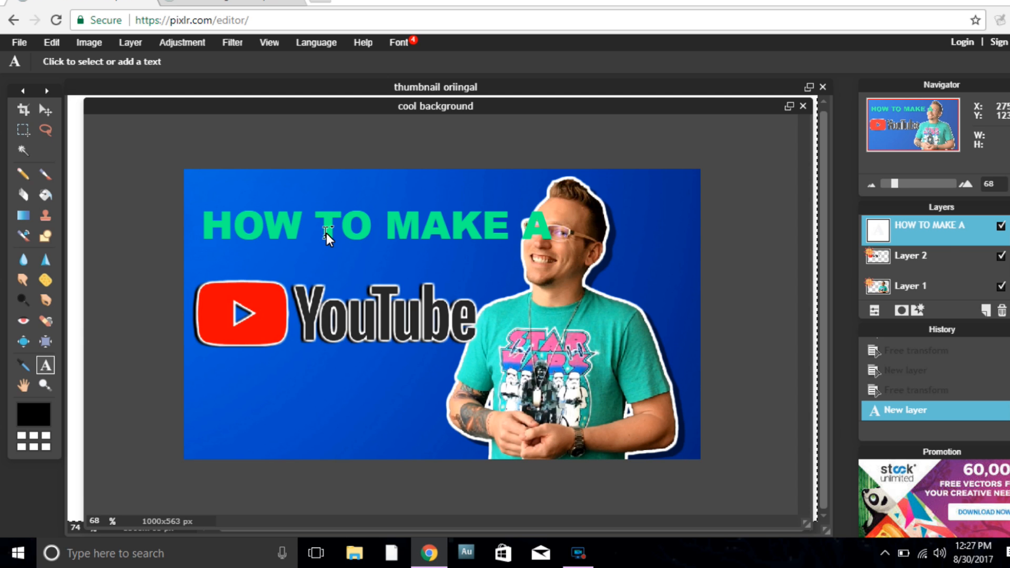
right_click(950, 227)
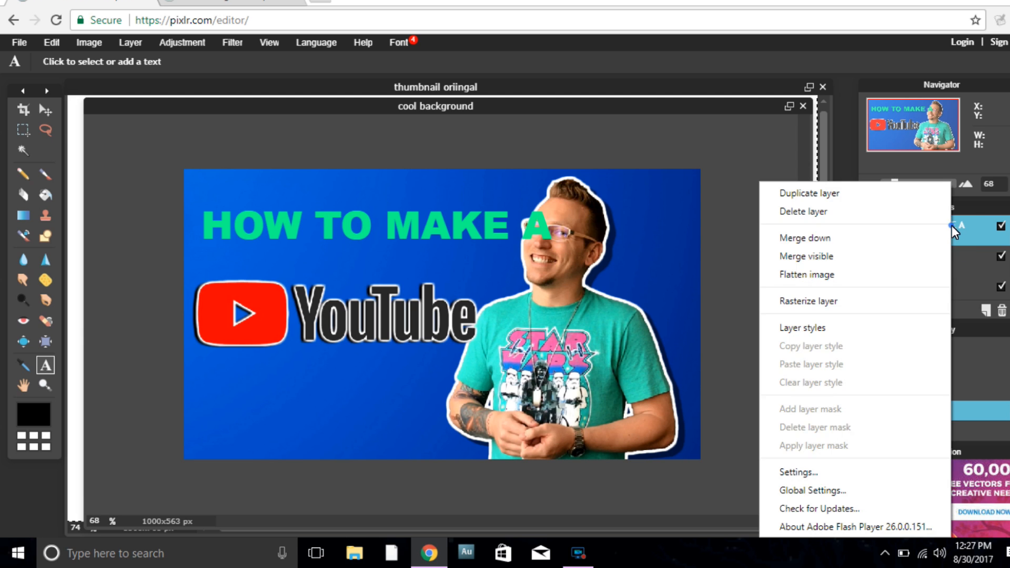
left_click(834, 303)
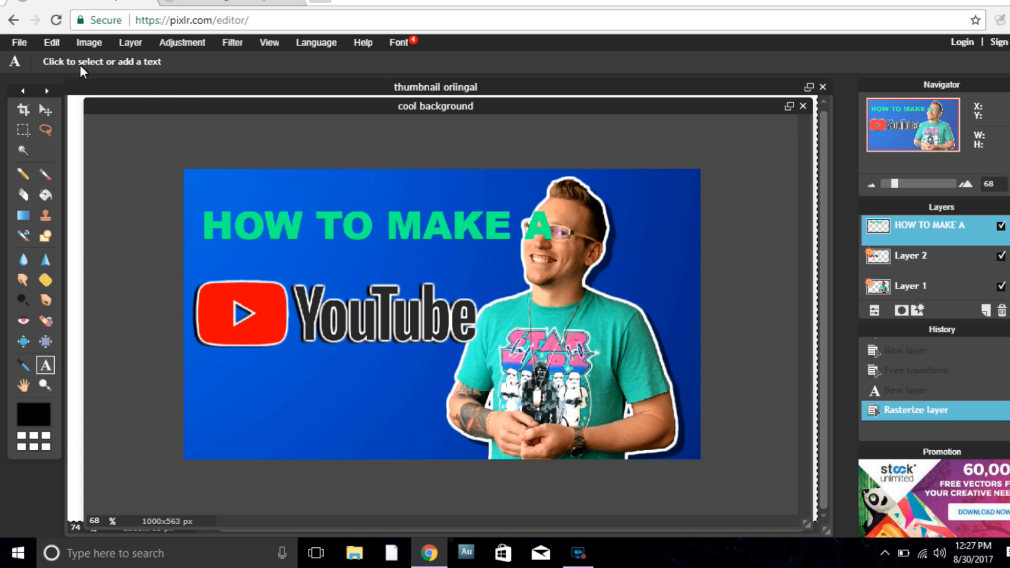
Free transform the "HOW TO MAKE A" title, stretching it taller and narrowing it to end beside the man's head, and apply the transform
left_click(54, 44)
left_click(98, 168)
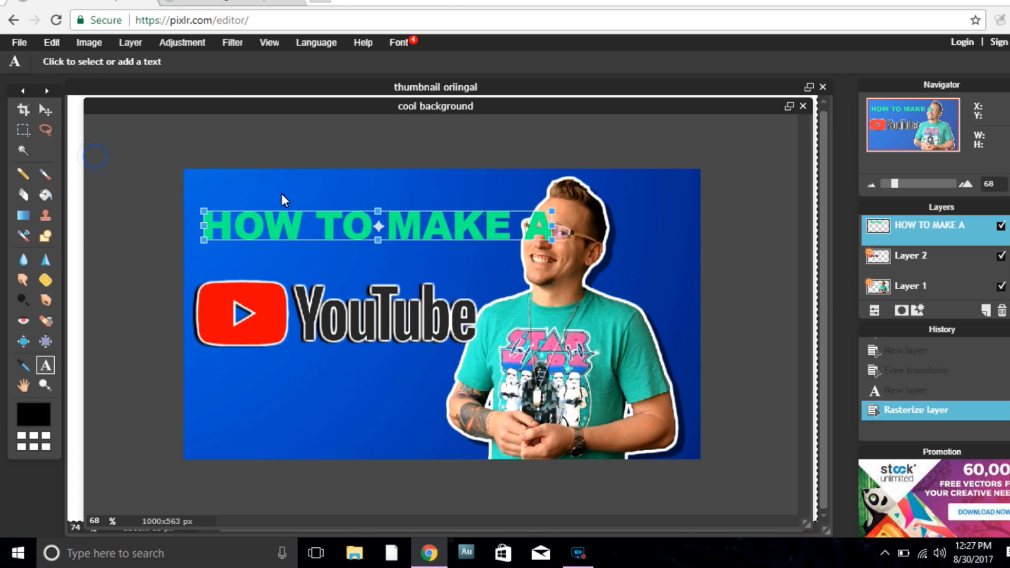
mouse_move(270, 222)
left_mouse_down()
mouse_move(263, 216)
mouse_move(273, 222)
left_mouse_up()
left_click_drag(374, 210, 375, 179)
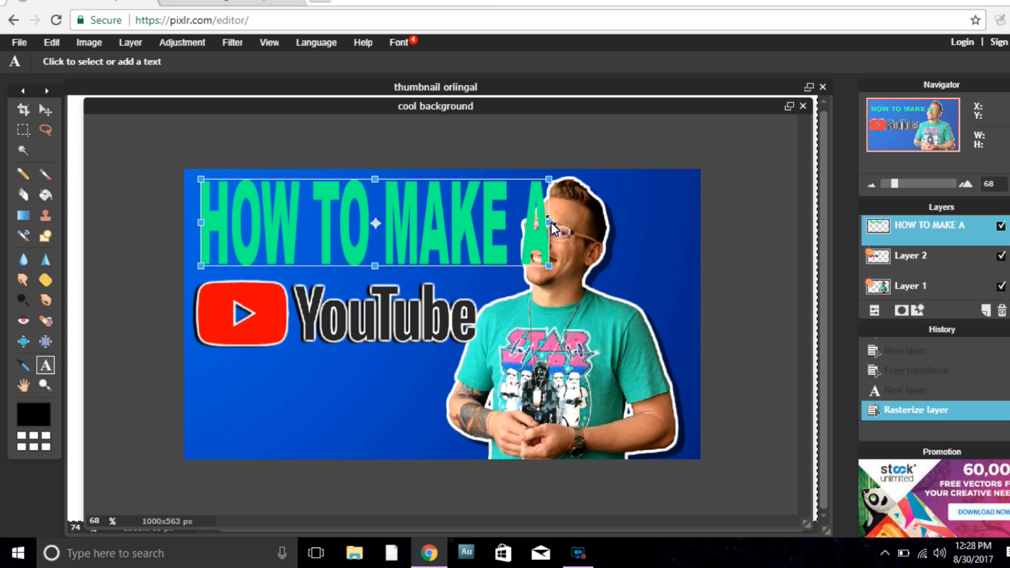
left_click_drag(551, 222, 455, 230)
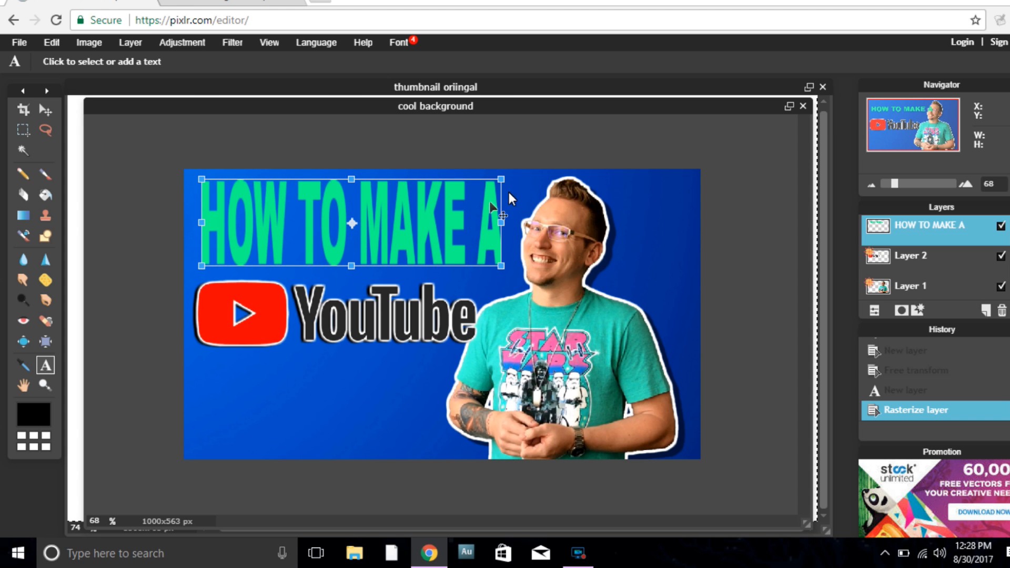
left_click_drag(503, 179, 504, 182)
left_click(483, 332)
left_click(463, 317)
Free distort the "HOW TO MAKE A" title so its letters slant towards the man's head, and apply the distortion
left_click(88, 43)
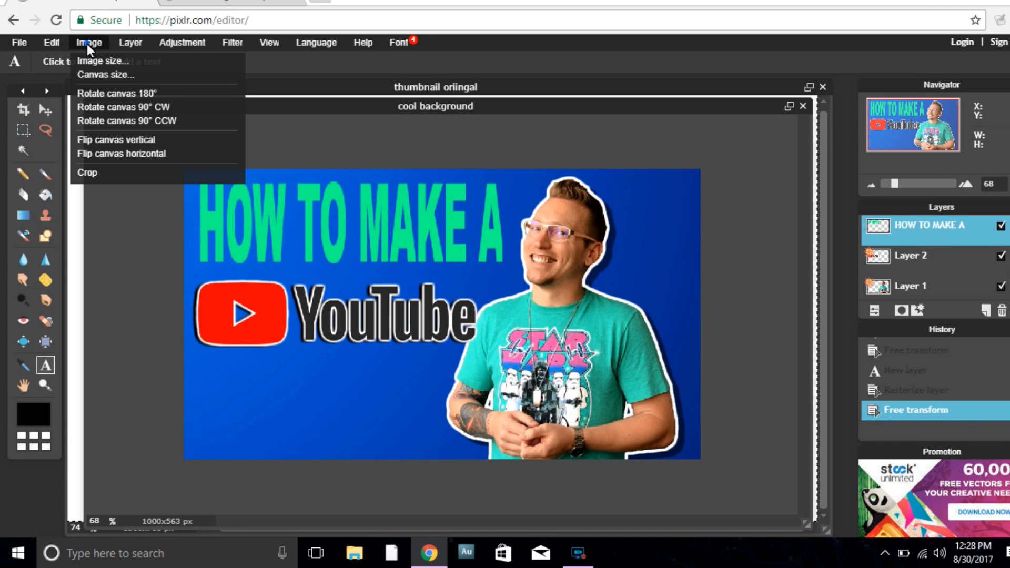
mouse_move(52, 42)
left_click(79, 168)
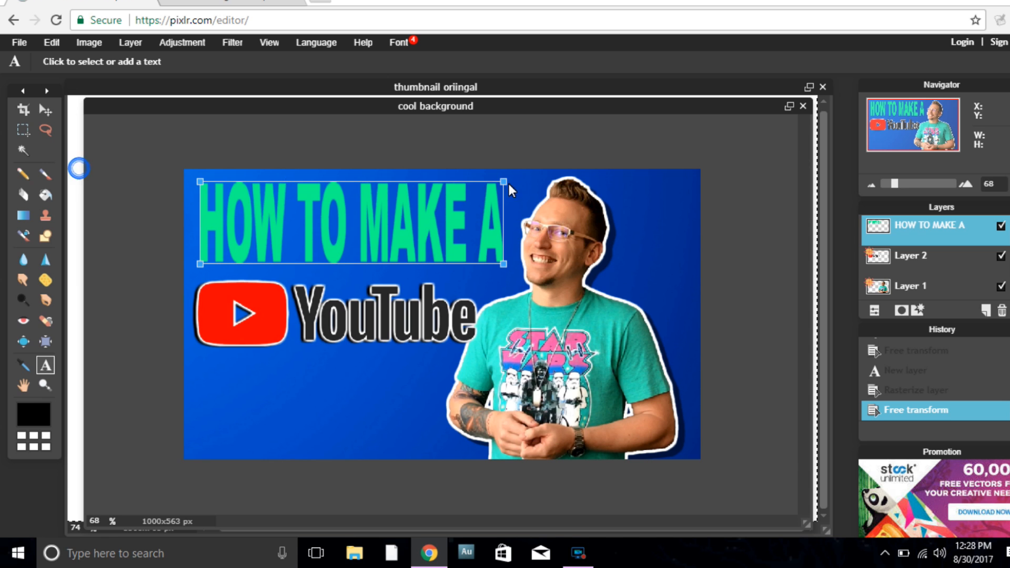
left_click_drag(504, 182, 526, 180)
left_click_drag(198, 265, 192, 270)
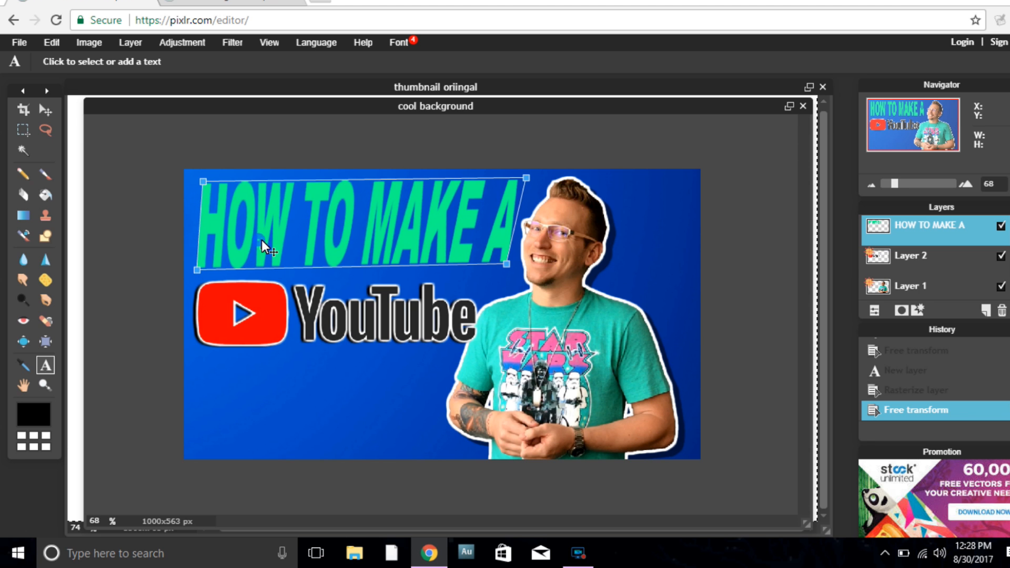
left_click(595, 352)
left_click(485, 321)
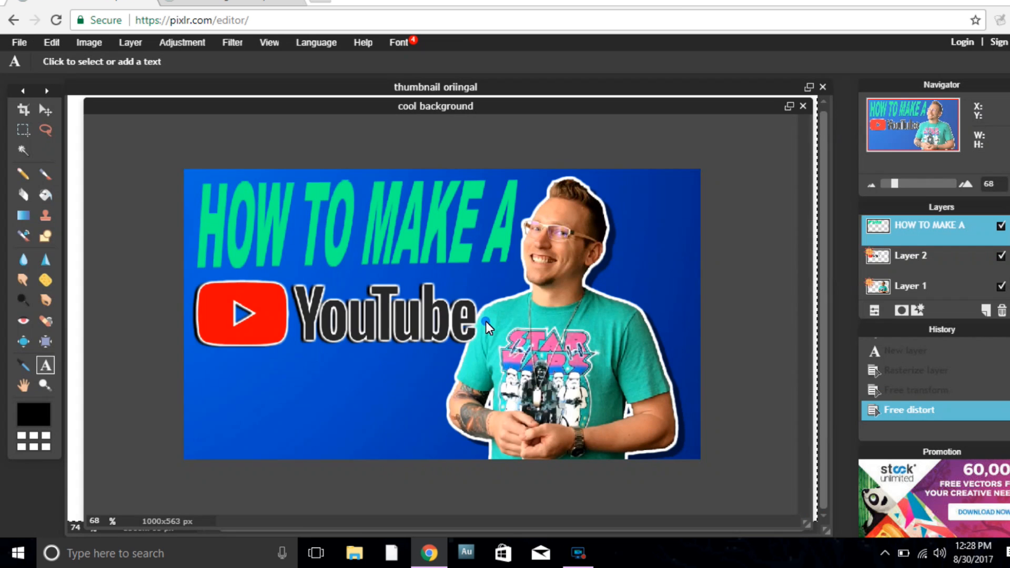
Add a black outer glow to the "HOW TO MAKE A" layer and set its hardness to the maximum
right_click(931, 232)
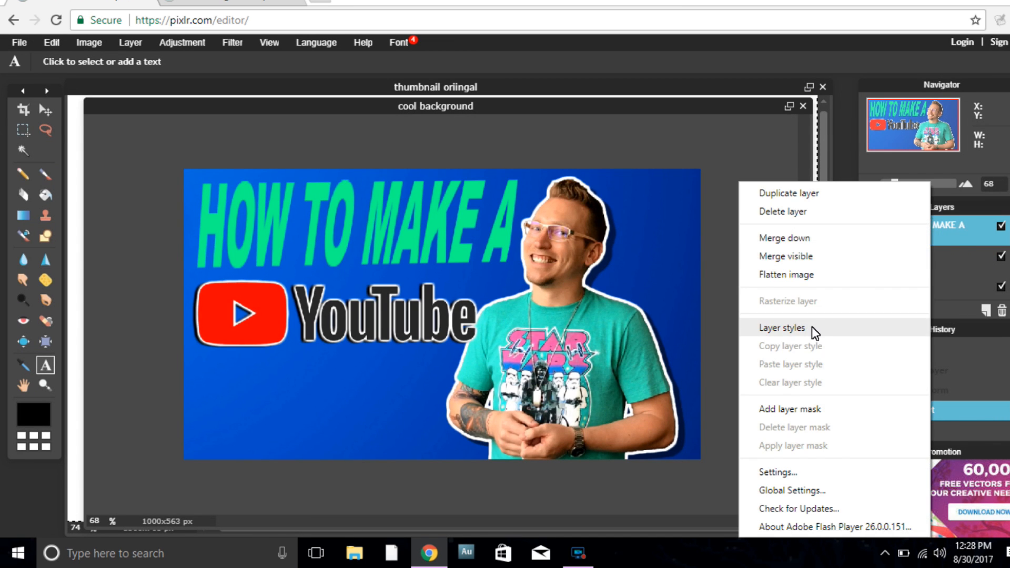
left_click(783, 328)
left_click(535, 218)
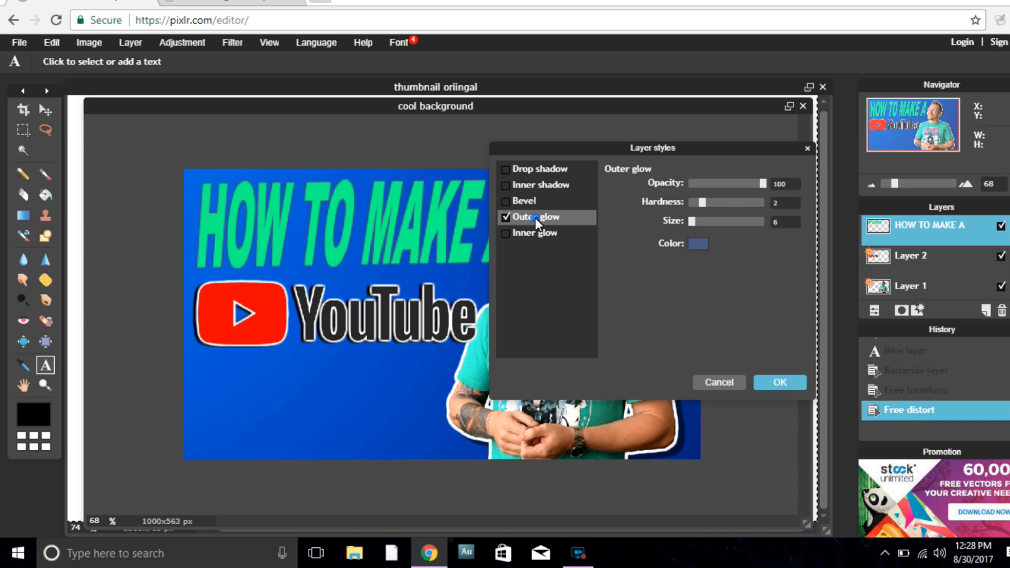
left_click(702, 242)
left_click(569, 257)
left_click(567, 290)
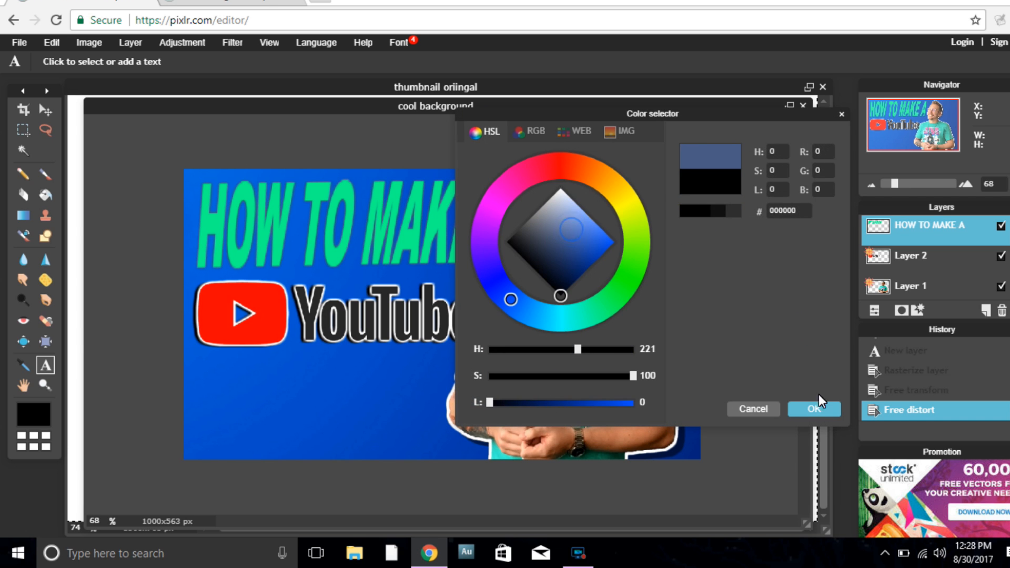
left_click(816, 408)
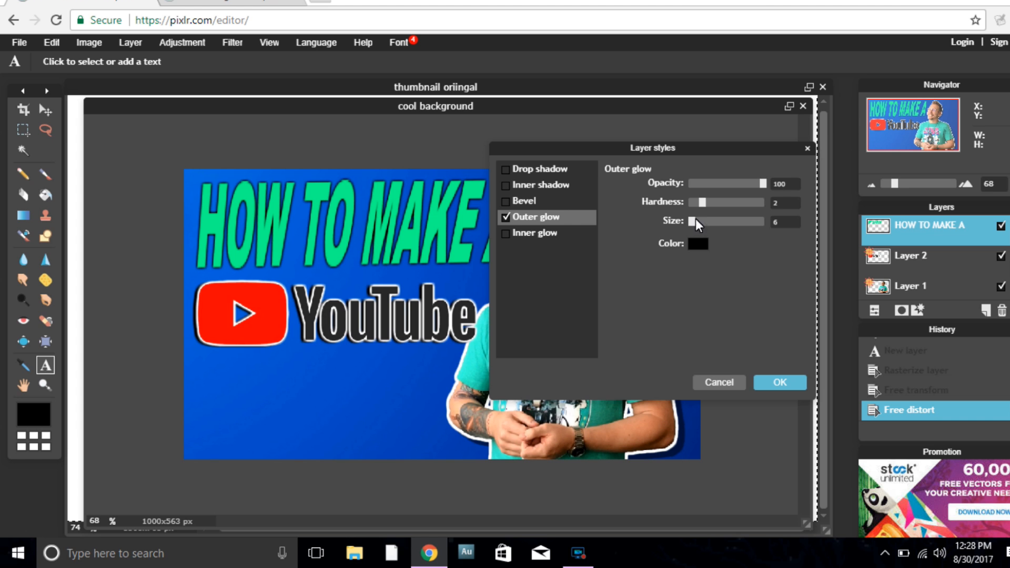
left_click_drag(703, 203, 763, 203)
left_click_drag(692, 154, 576, 195)
Add a white drop shadow to the "HOW TO MAKE A" layer with its distance set to 6
left_click(457, 220)
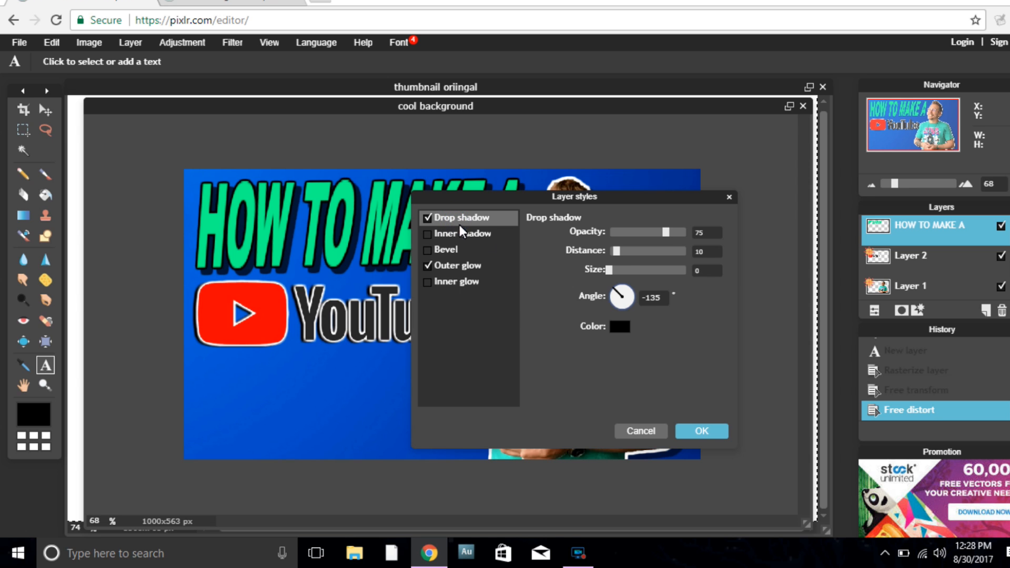
left_click_drag(617, 251, 615, 252)
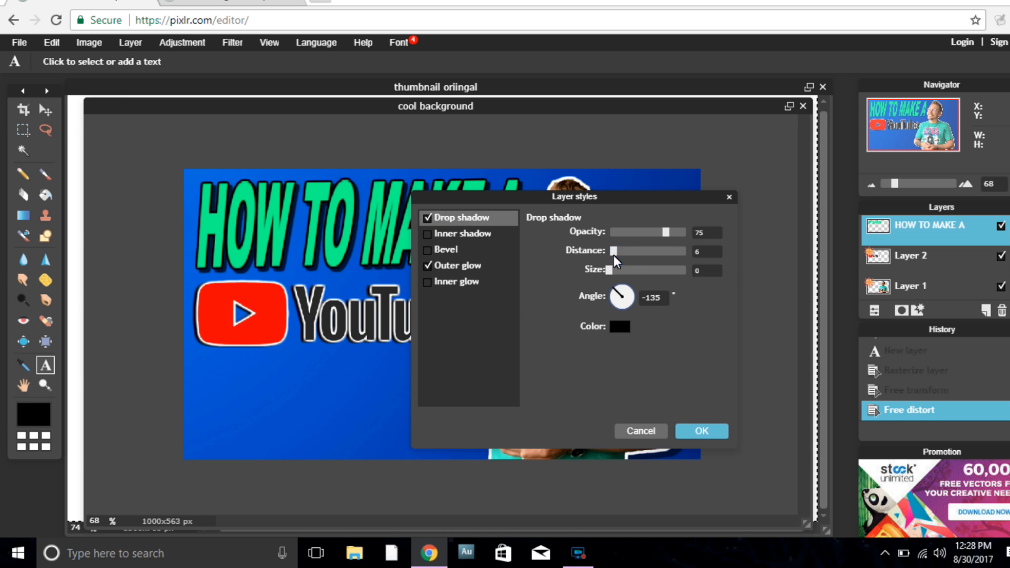
left_click(621, 328)
left_click_drag(527, 252, 483, 202)
left_click(745, 423)
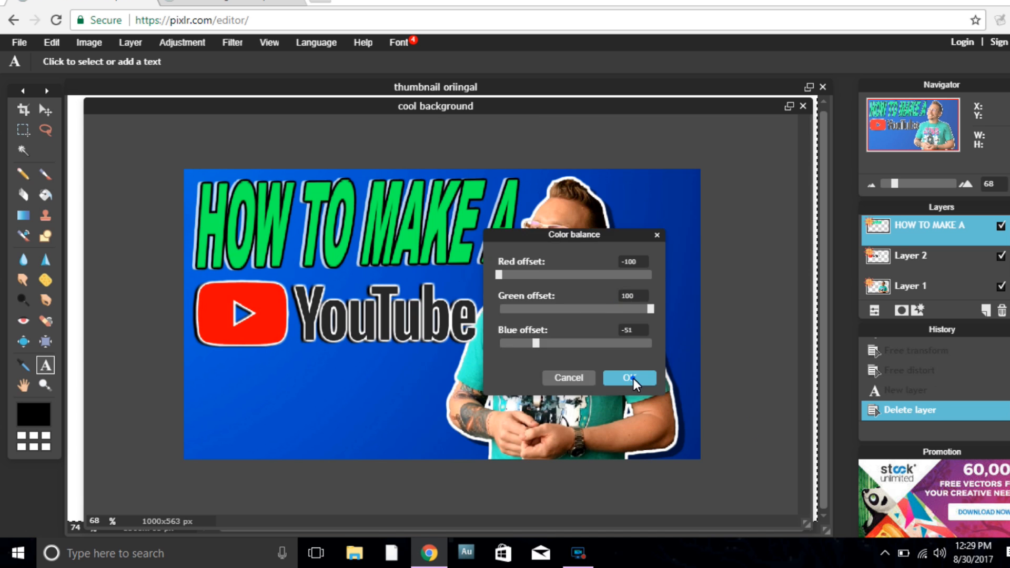
Apply a colour balance to the "HOW TO MAKE A" layer with red offset -100, green offset 100 and blue offset -51
left_click(633, 378)
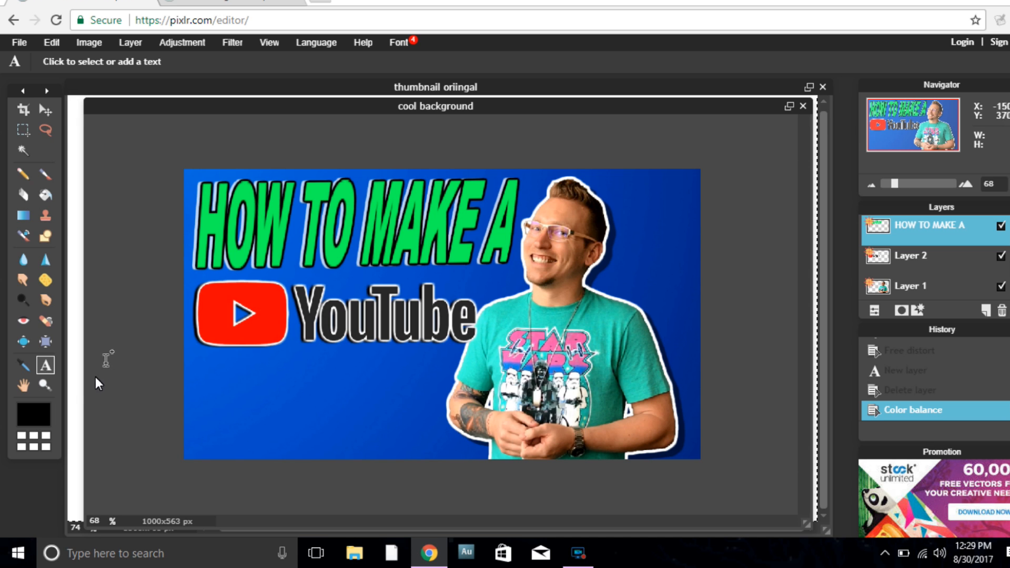
Add the text "THUMBNAIL FOR FREE" on two lines and centre-align it
left_click(288, 401)
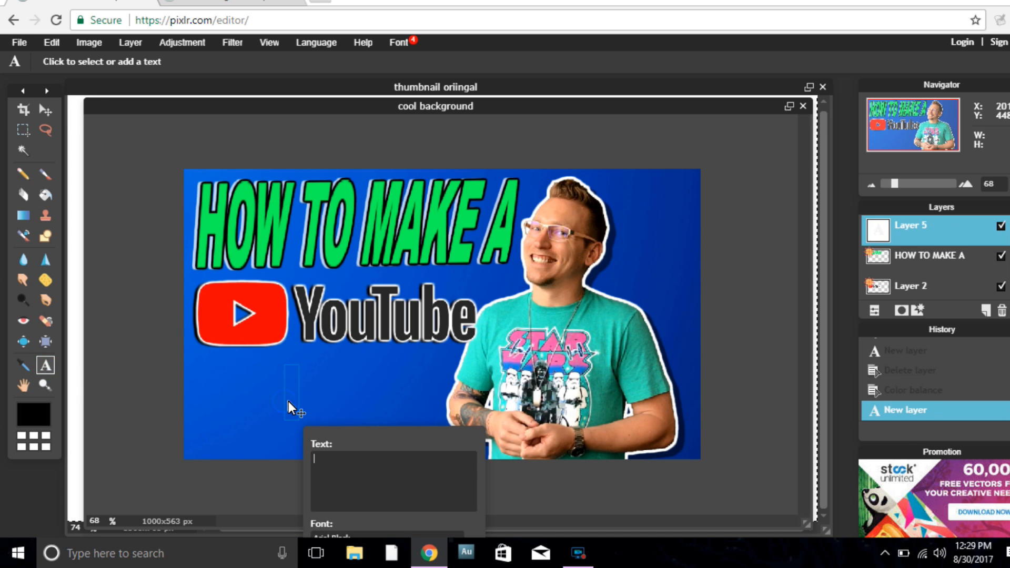
type("THUMBN")
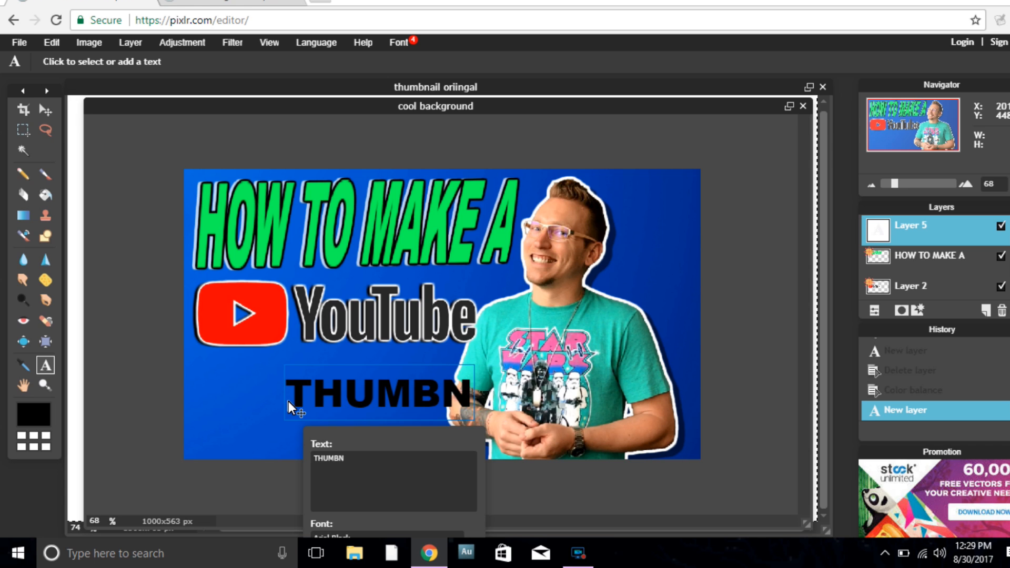
type("AIL")
key("Return")
type("FOR FREE")
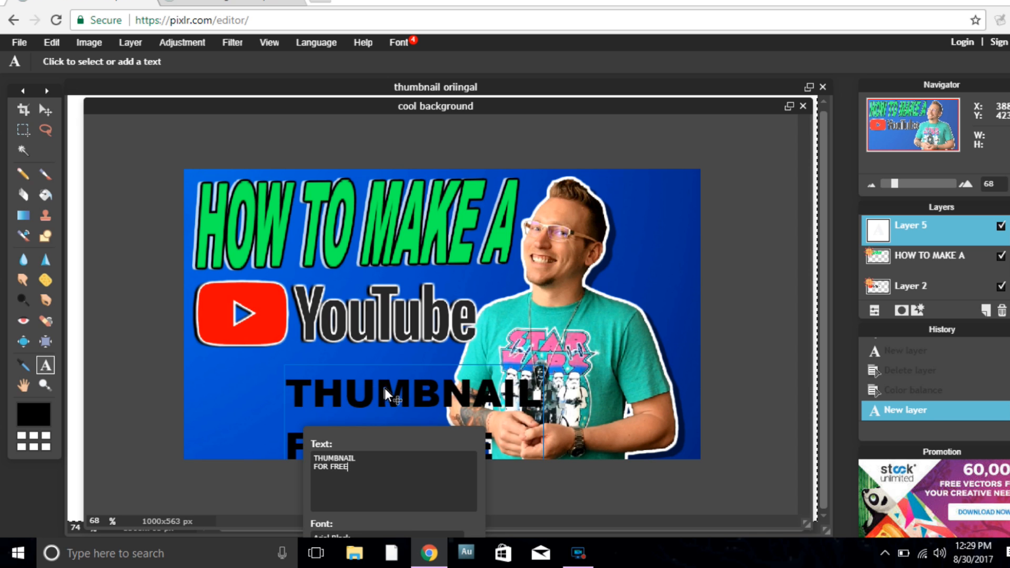
left_click_drag(384, 388, 353, 242)
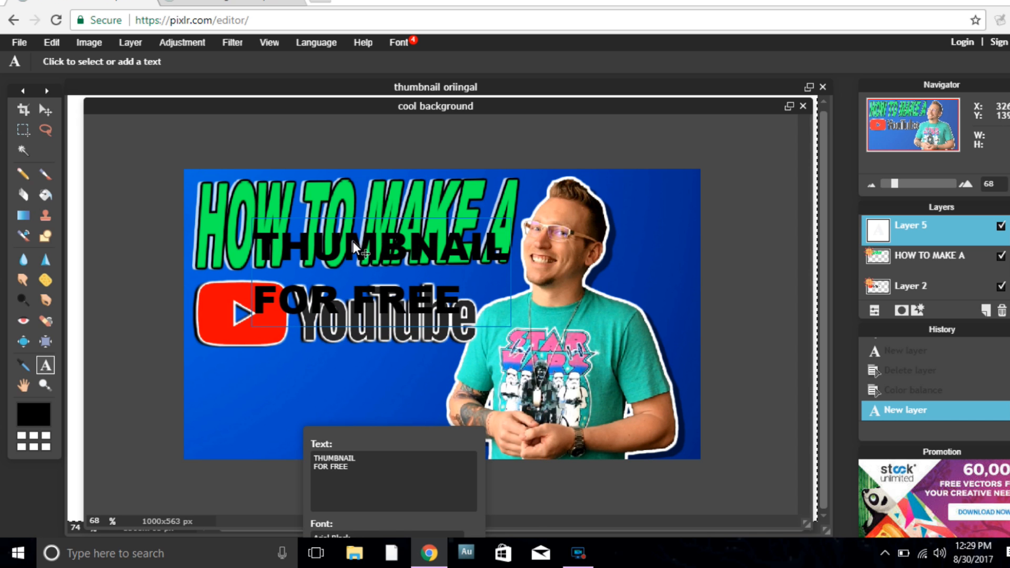
left_click_drag(393, 435, 610, 326)
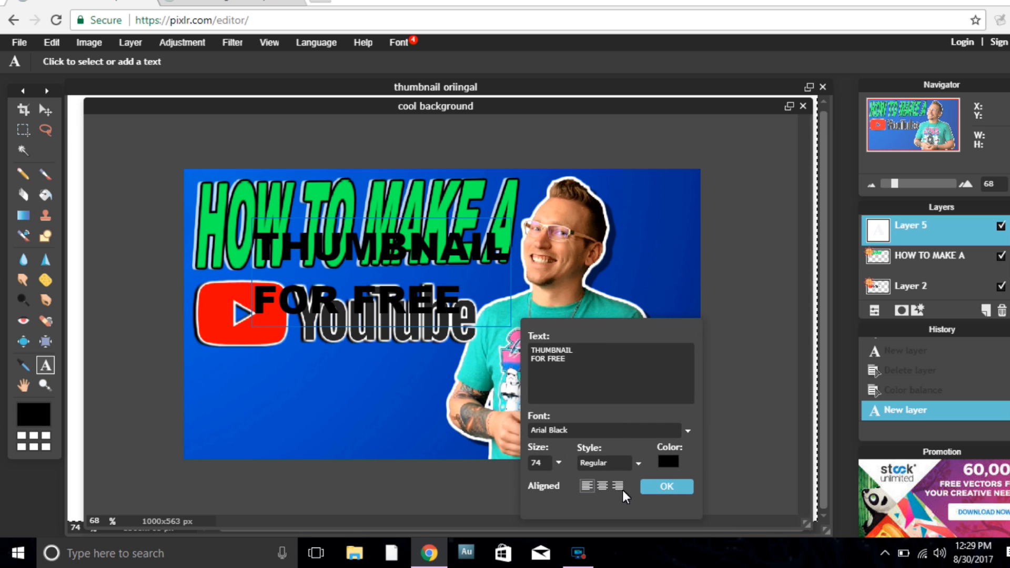
left_click(602, 485)
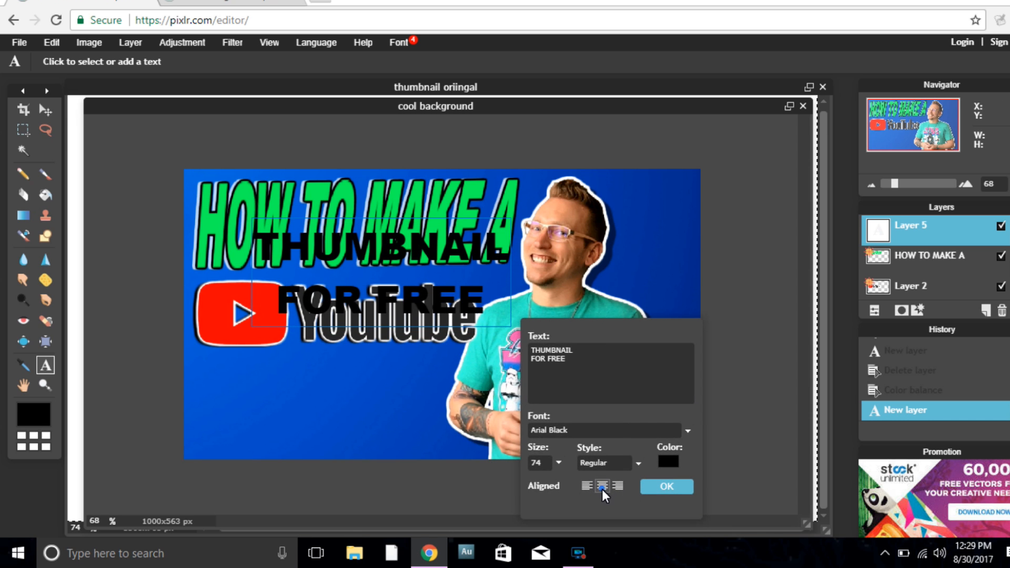
Preview other fonts on the "THUMBNAIL FOR FREE" text and move the text below the YouTube logo
left_click(689, 431)
left_click_drag(687, 462, 687, 469)
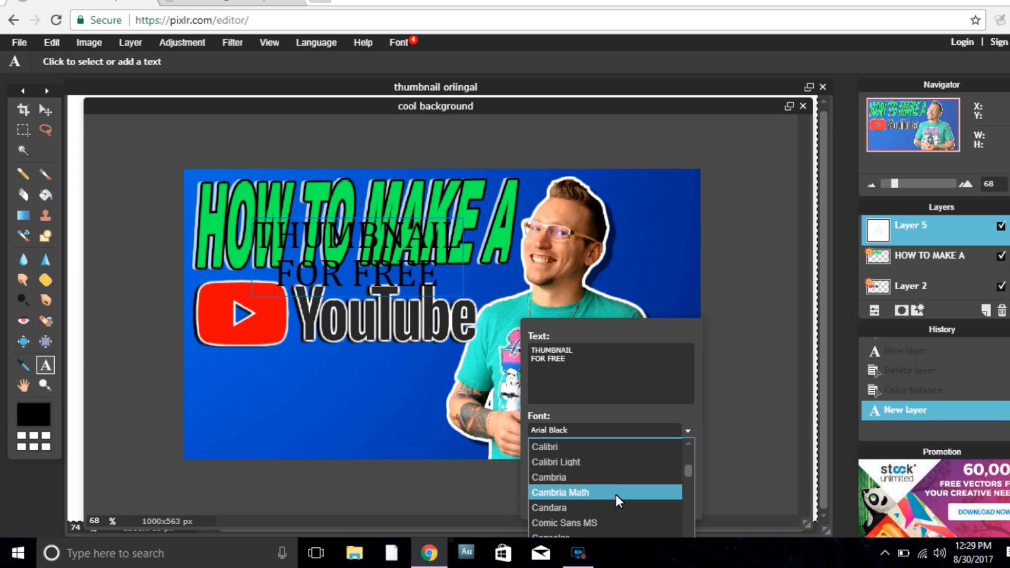
scroll(605, 500, "down", 2)
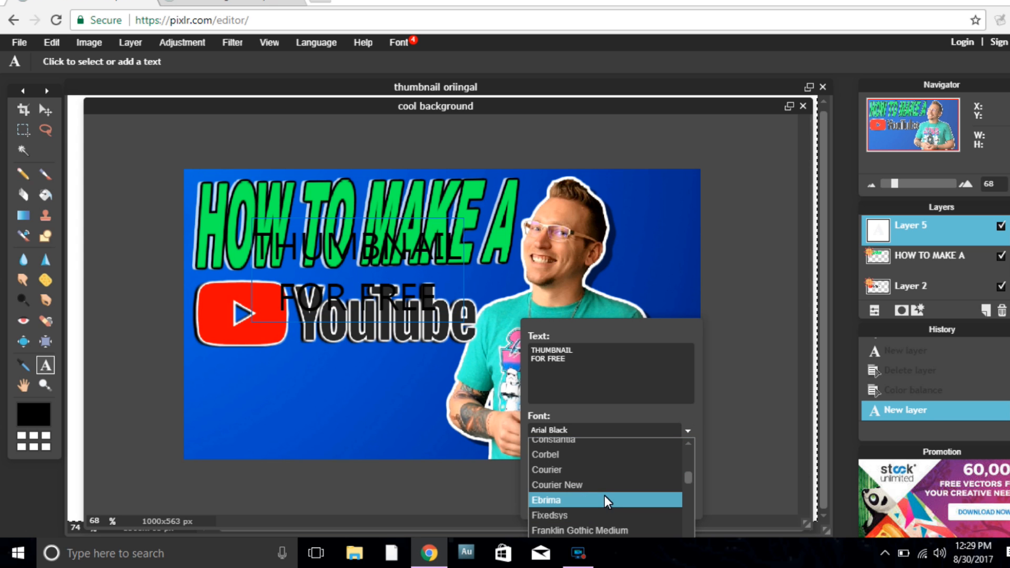
left_click_drag(351, 255, 317, 387)
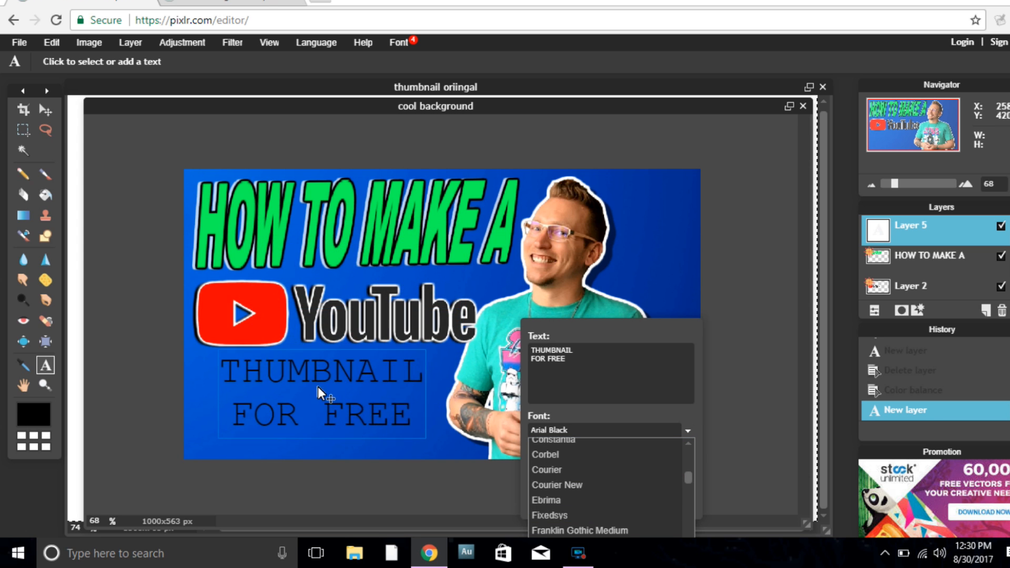
Set the font of the "THUMBNAIL FOR FREE" text to Trebuchet MS
left_click(687, 432)
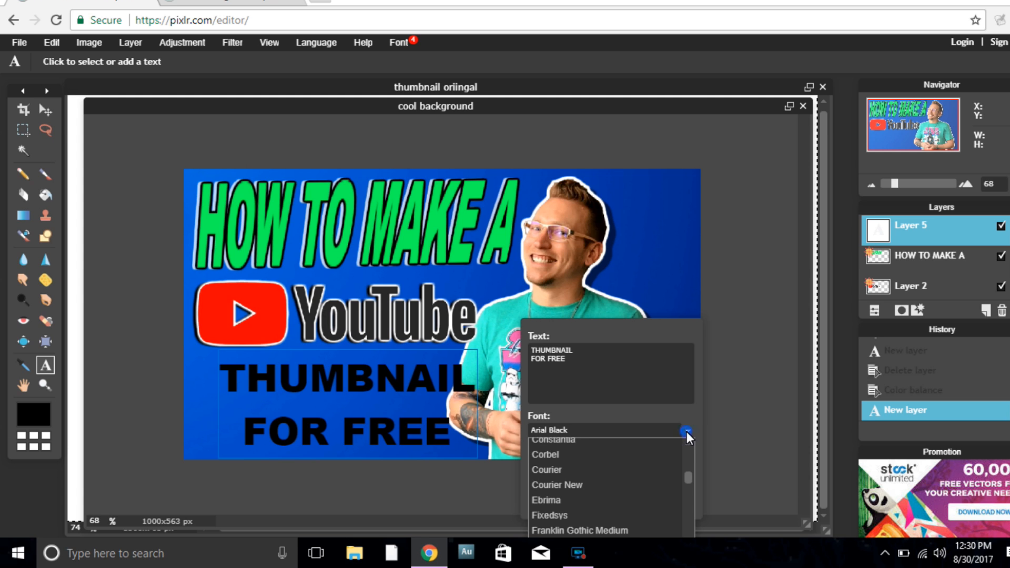
left_click_drag(690, 463, 688, 506)
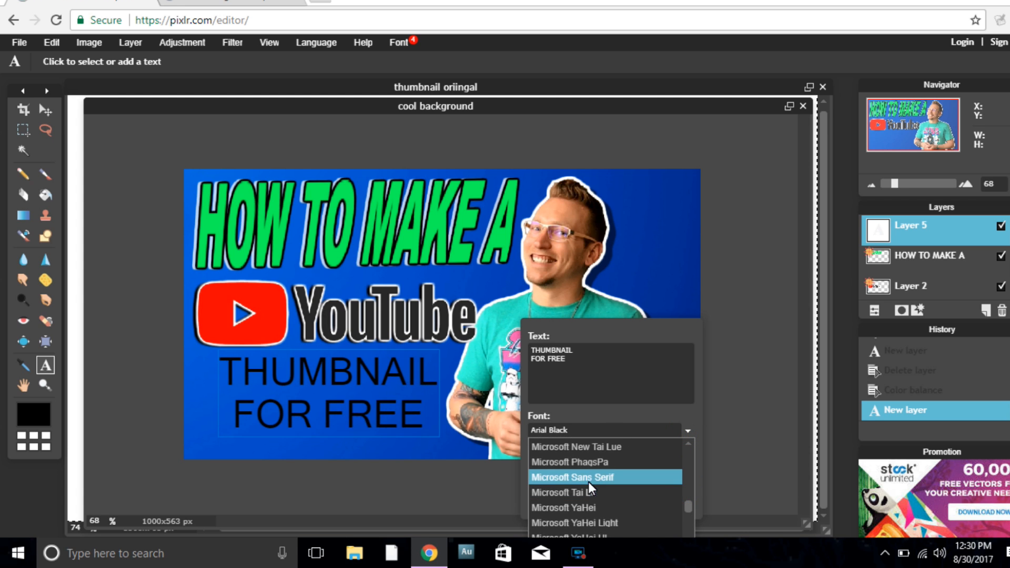
scroll(589, 514, "down", 2)
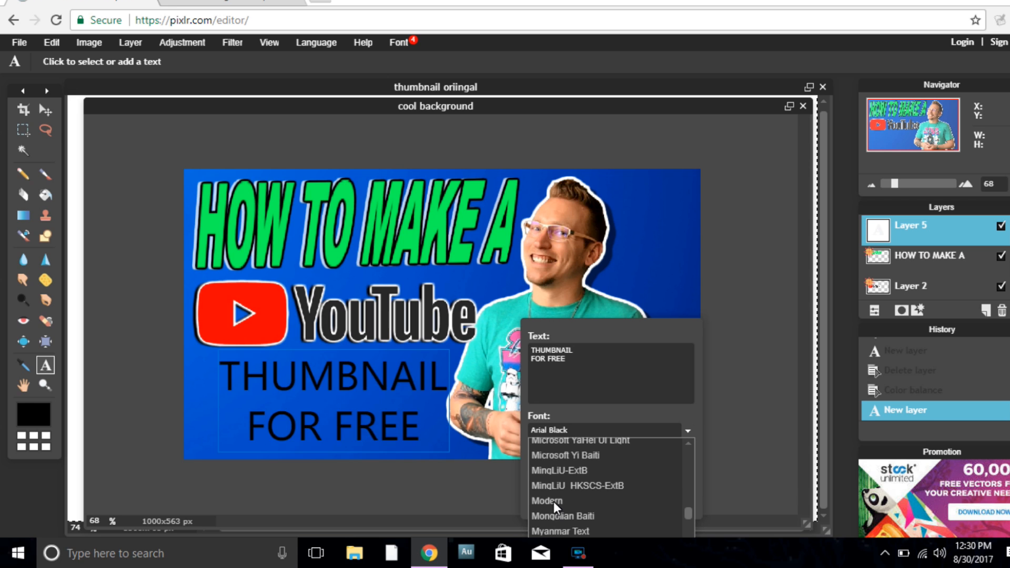
scroll(565, 505, "down", 2)
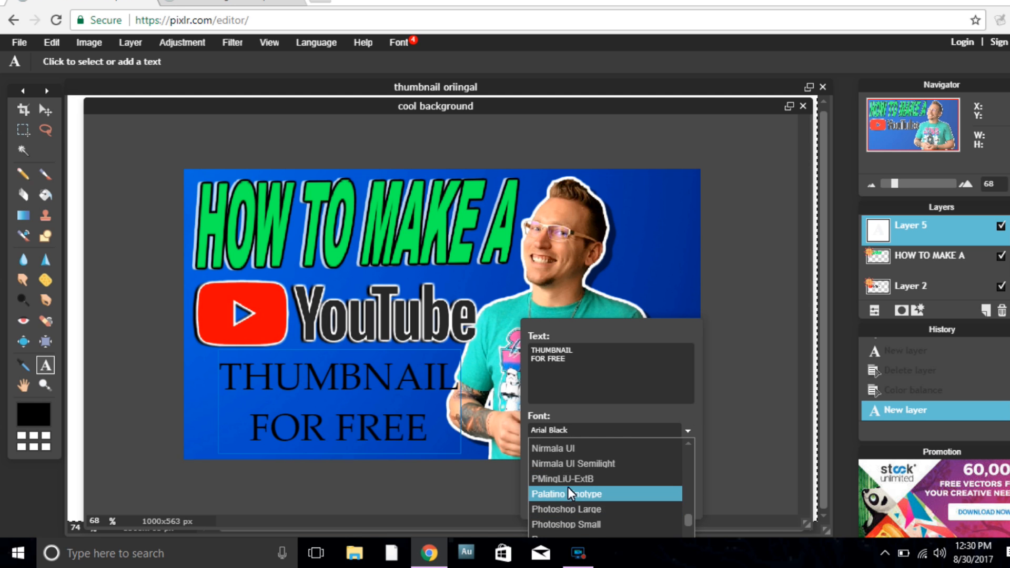
scroll(570, 516, "down", 2)
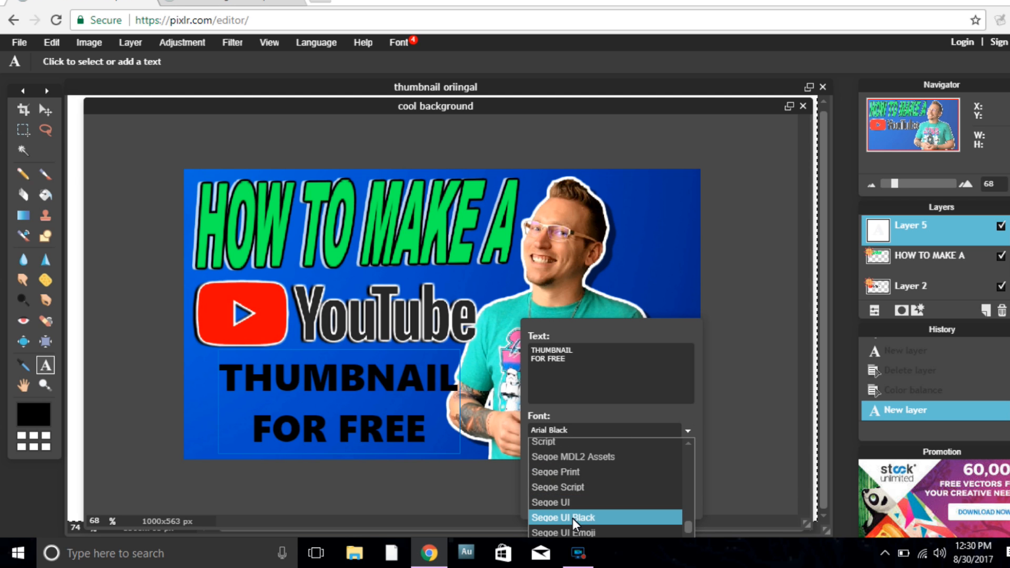
scroll(585, 522, "down", 2)
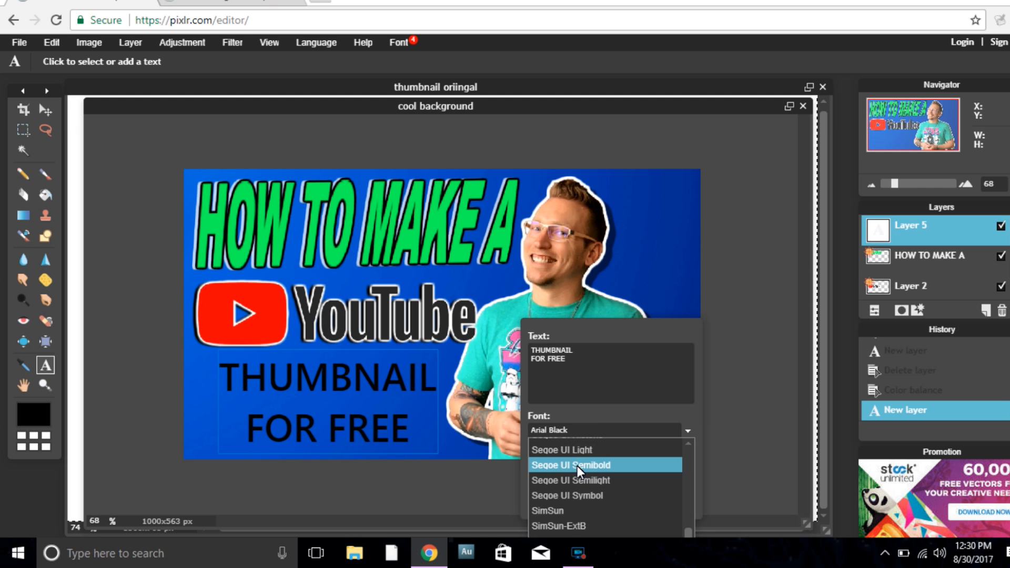
scroll(578, 475, "down", 2)
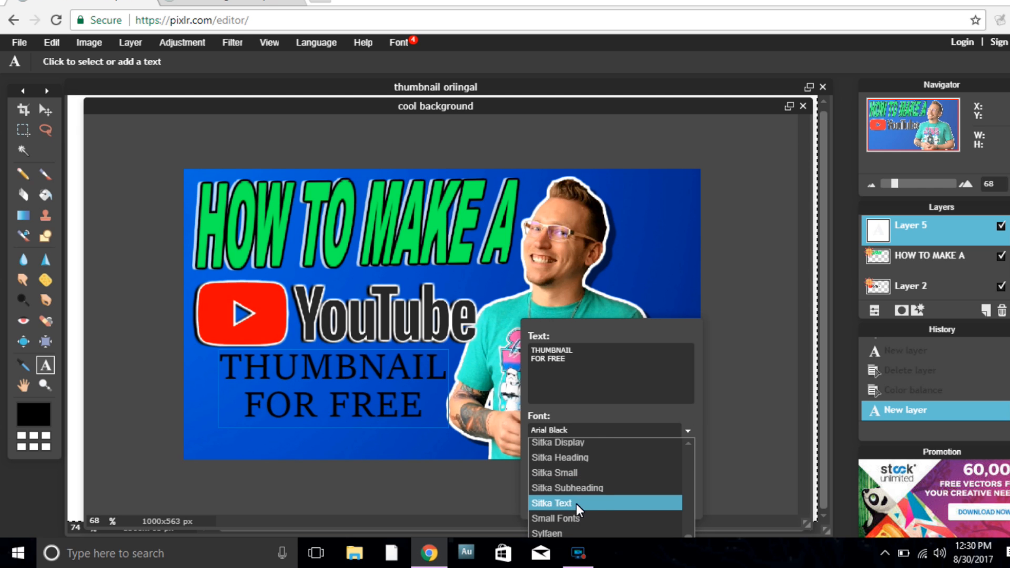
scroll(577, 503, "down", 2)
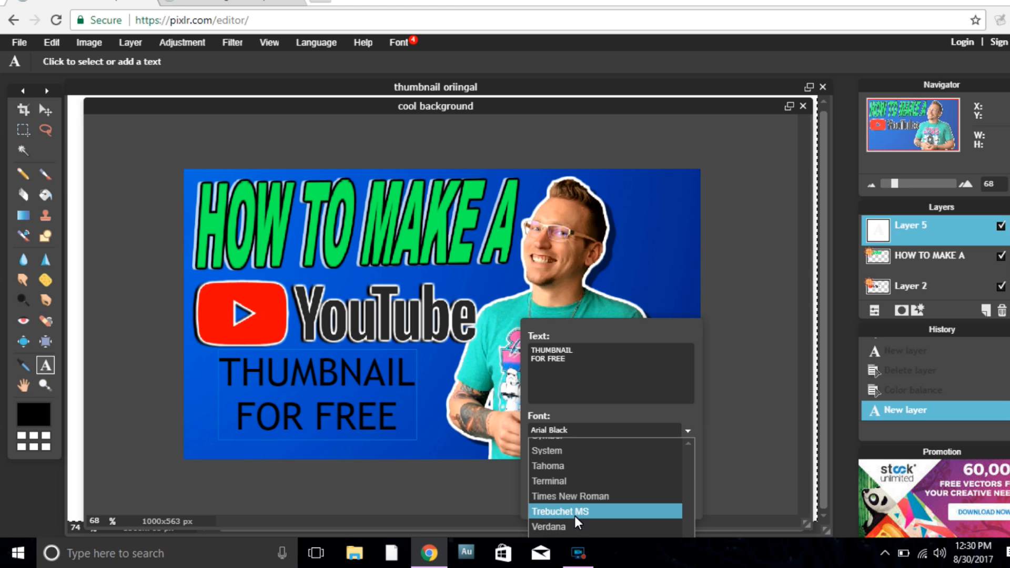
left_click(574, 515)
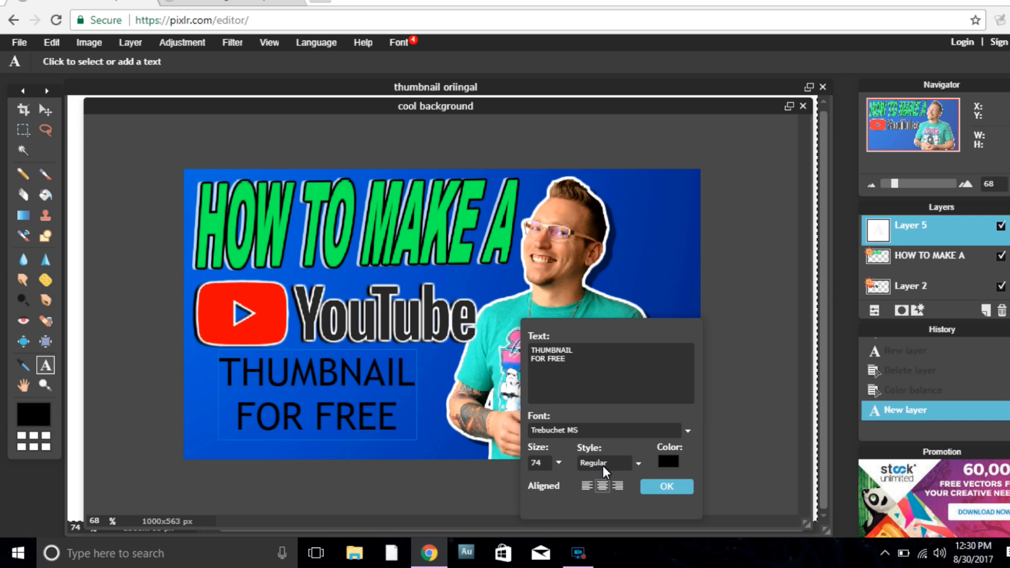
Set the text's style to Bold and add an exclamation mark after "FOR FREE"
left_click(638, 464)
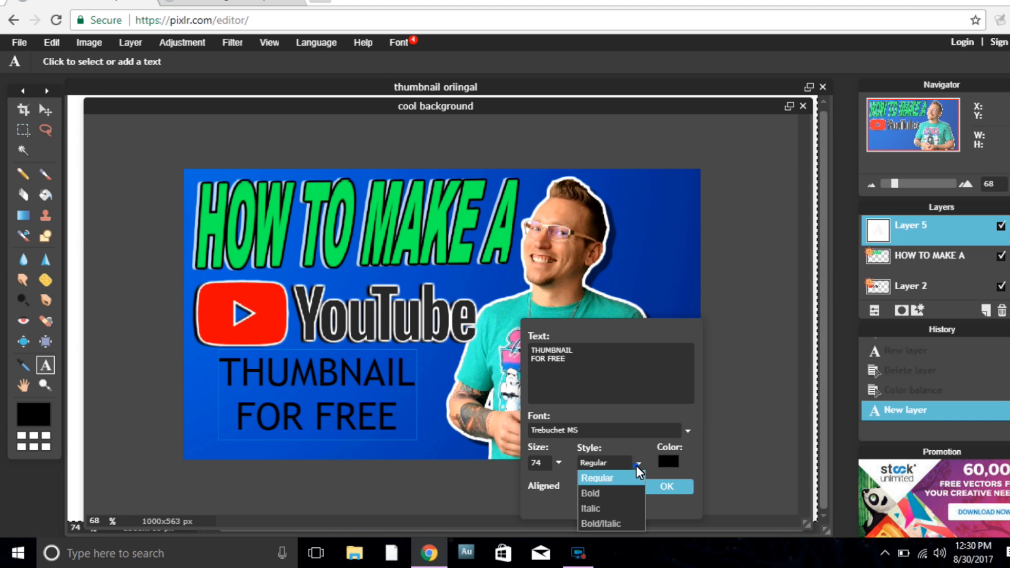
left_click(608, 494)
left_click(596, 357)
type("!")
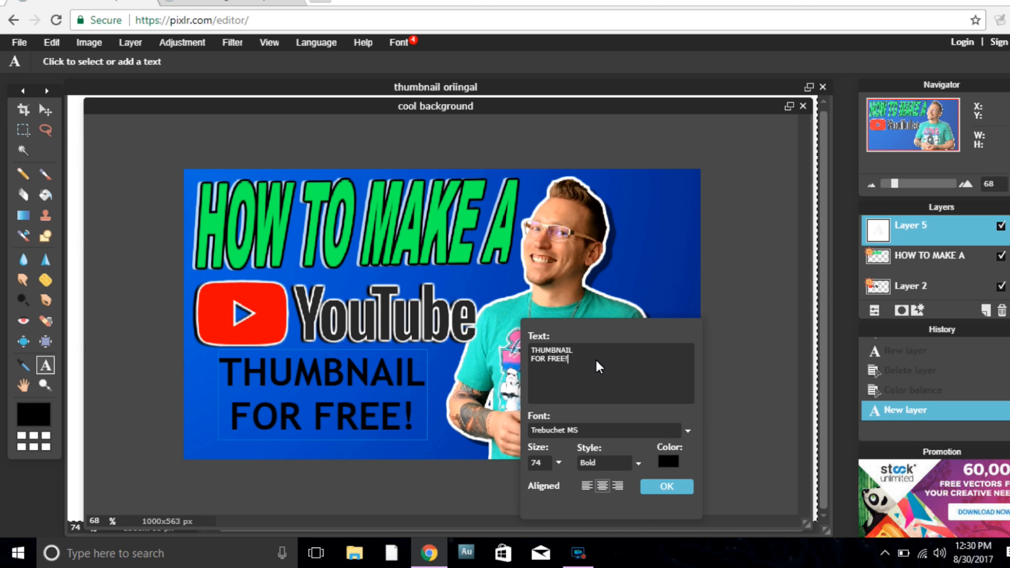
left_click(666, 487)
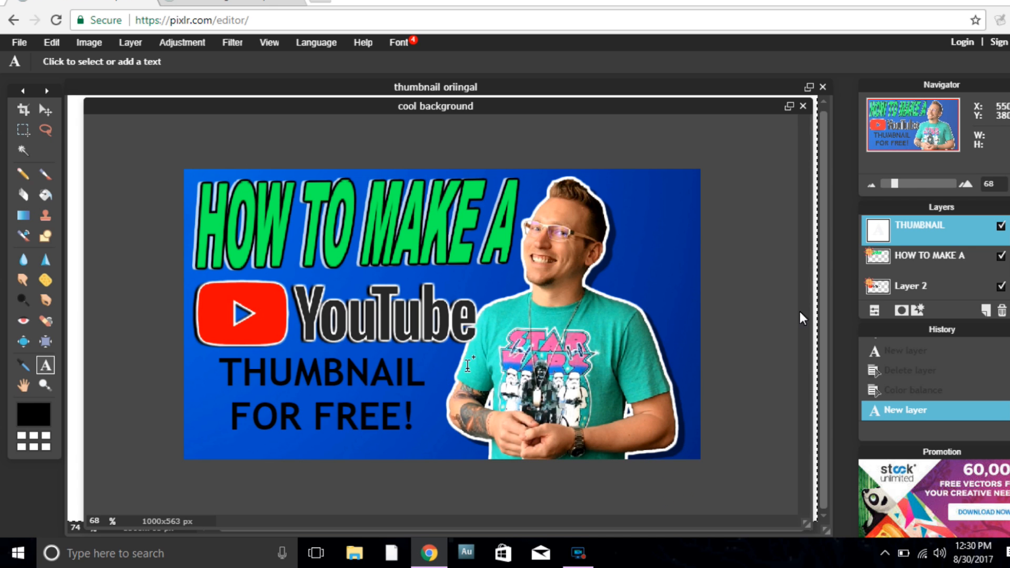
left_click(427, 380)
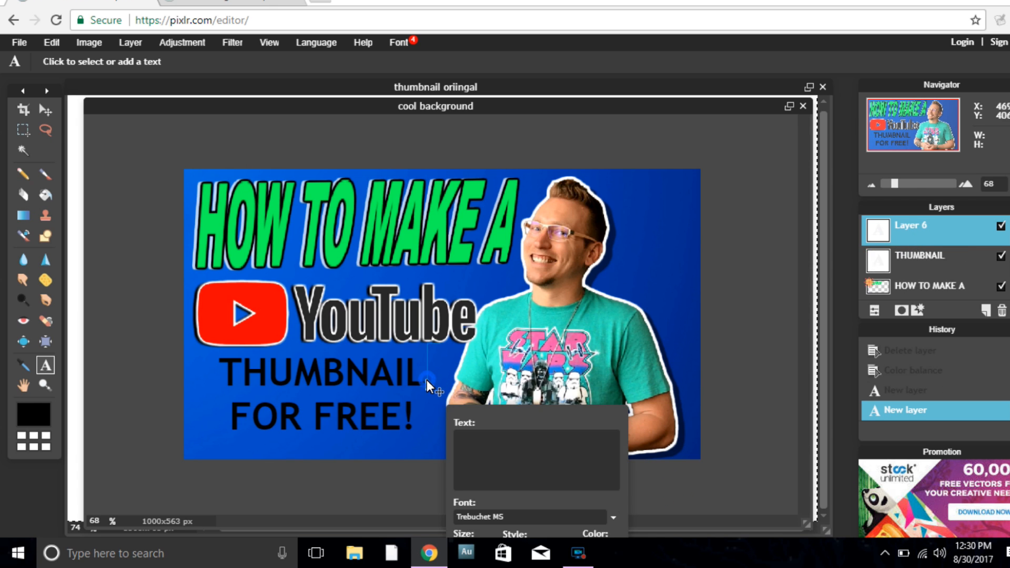
left_click_drag(539, 415, 616, 282)
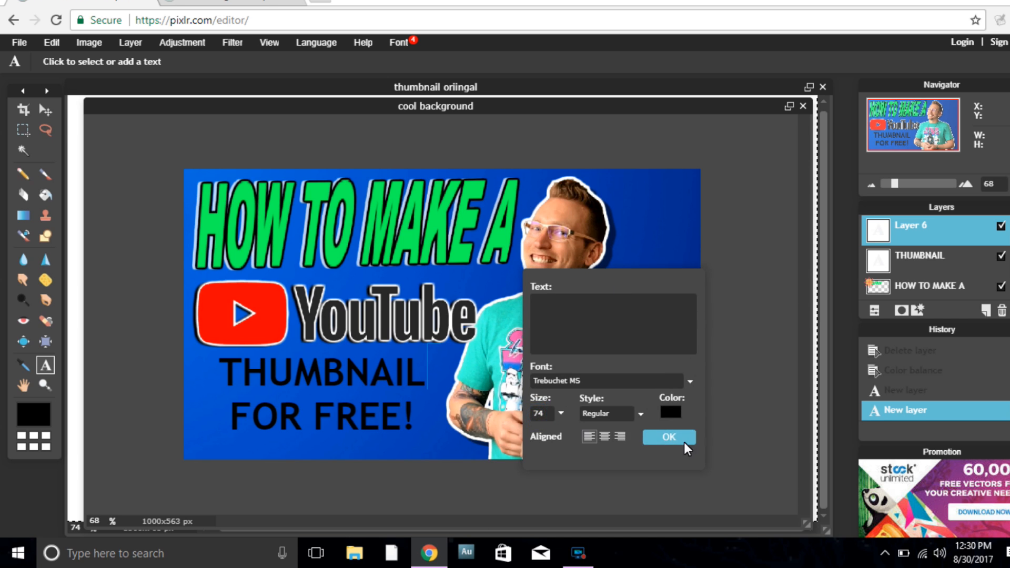
left_click(670, 437)
Change the colour of the "THUMBNAIL FOR FREE!" text to white (ffffff)
left_click(316, 408)
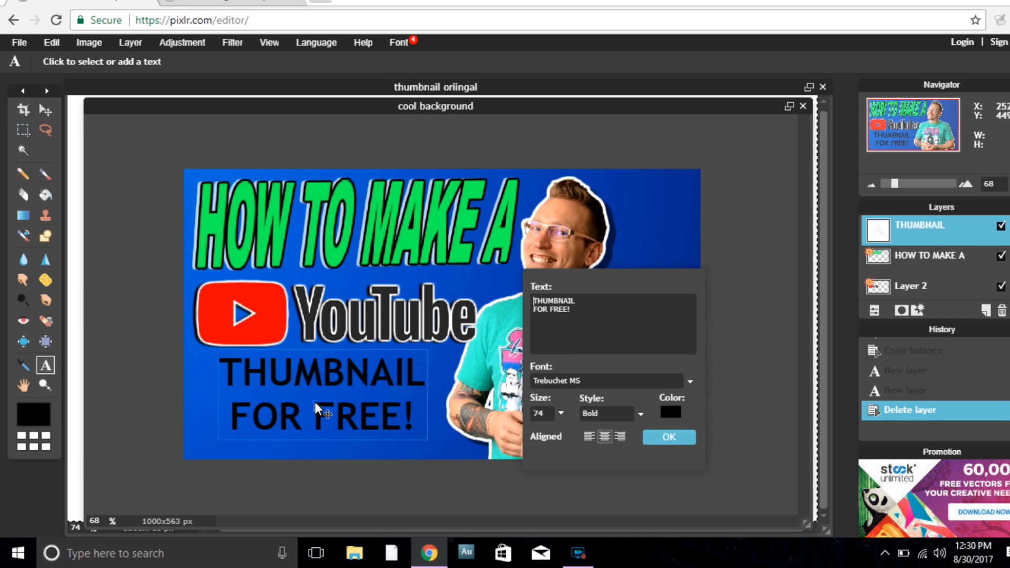
left_click(672, 414)
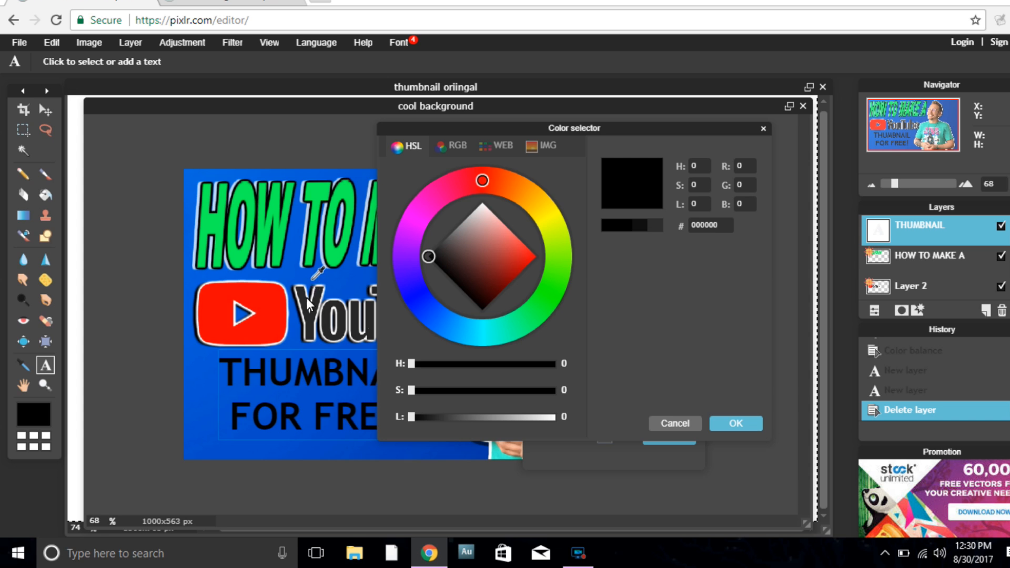
mouse_move(481, 181)
left_mouse_down()
mouse_move(419, 199)
mouse_move(416, 254)
mouse_move(589, 254)
mouse_move(530, 258)
left_mouse_up()
mouse_move(432, 260)
left_mouse_down()
mouse_move(542, 258)
mouse_move(429, 203)
mouse_move(416, 229)
mouse_move(444, 192)
left_mouse_up()
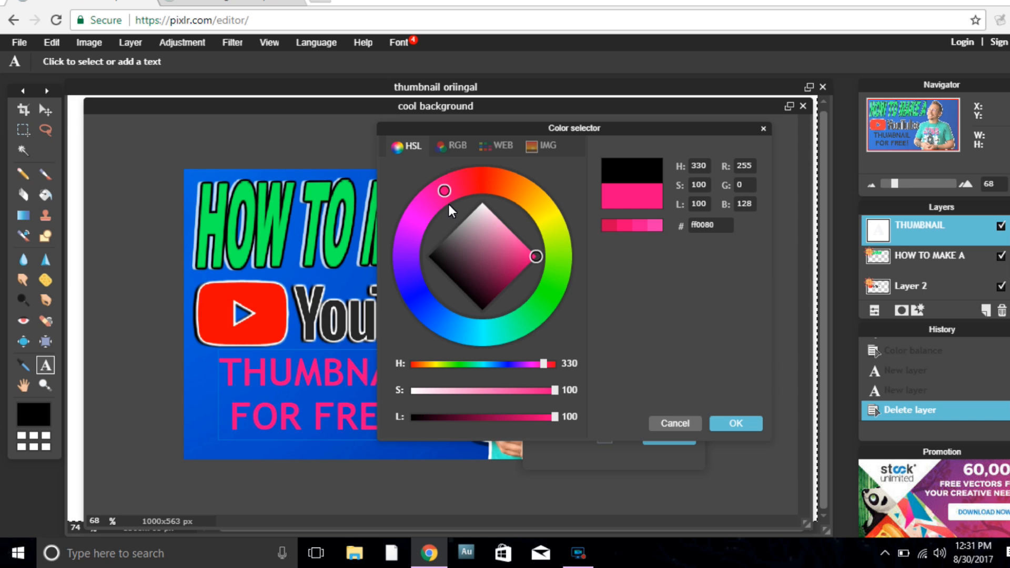
mouse_move(523, 247)
left_mouse_down()
mouse_move(531, 245)
mouse_move(491, 193)
left_mouse_up()
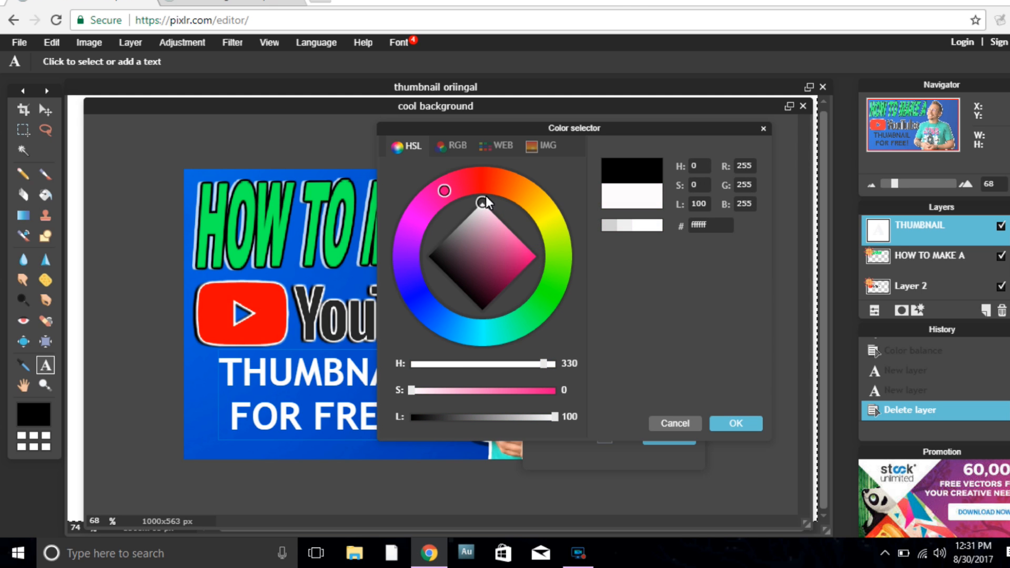
left_click(747, 428)
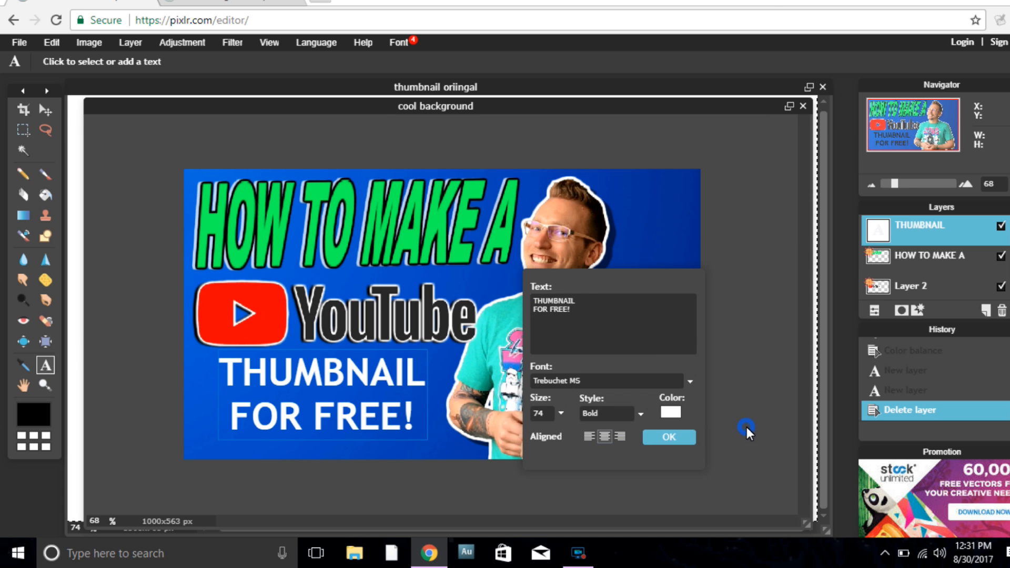
left_click(676, 436)
Rasterize the THUMBNAIL text layer and enlarge it with Free transform to fill the area below the YouTube logo
right_click(908, 232)
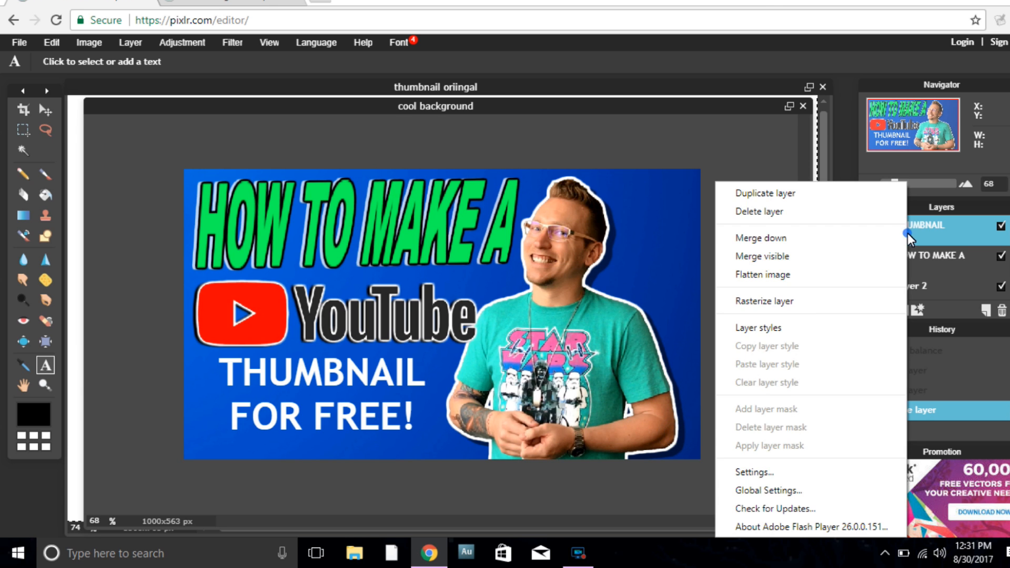
left_click(808, 300)
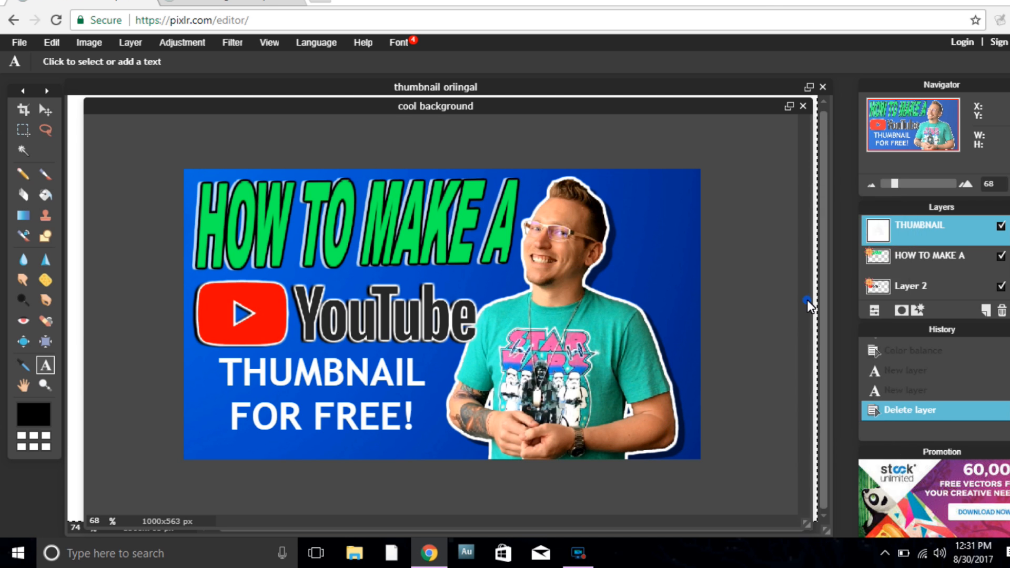
left_click(55, 43)
left_click(90, 152)
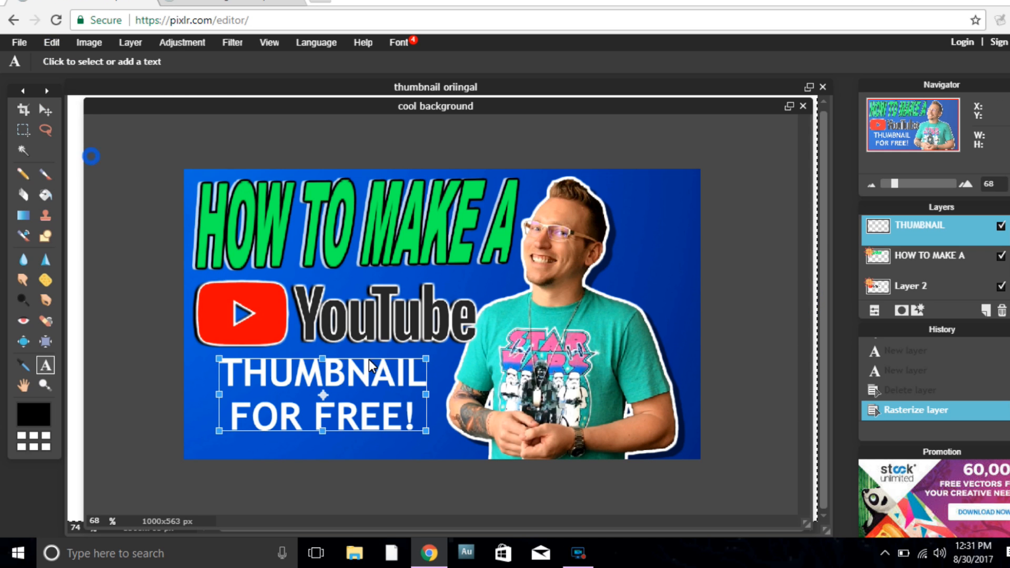
left_click_drag(426, 395, 465, 393)
left_click_drag(392, 395, 427, 411)
left_click_drag(361, 373, 358, 349)
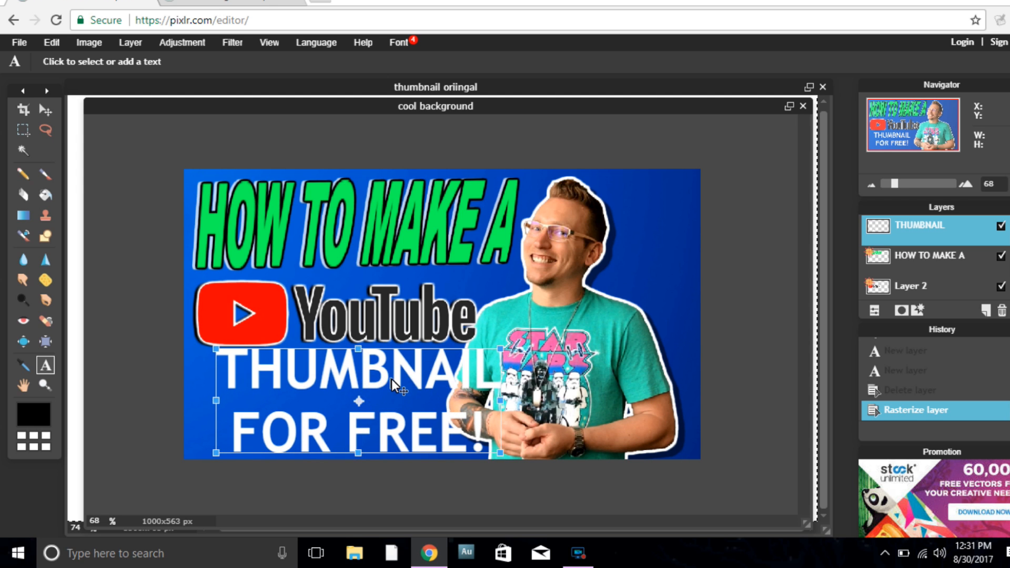
left_click_drag(354, 363, 377, 381)
left_click(581, 423)
left_click(477, 317)
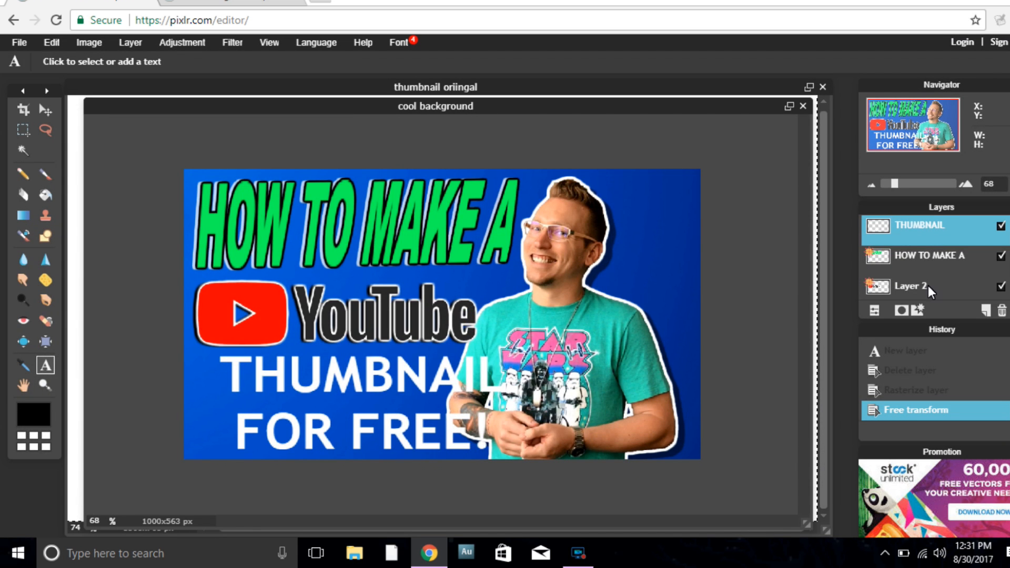
Move the YouTube logo slightly up and shift the cut-out man to the canvas's right edge
left_click(928, 286)
left_click(46, 110)
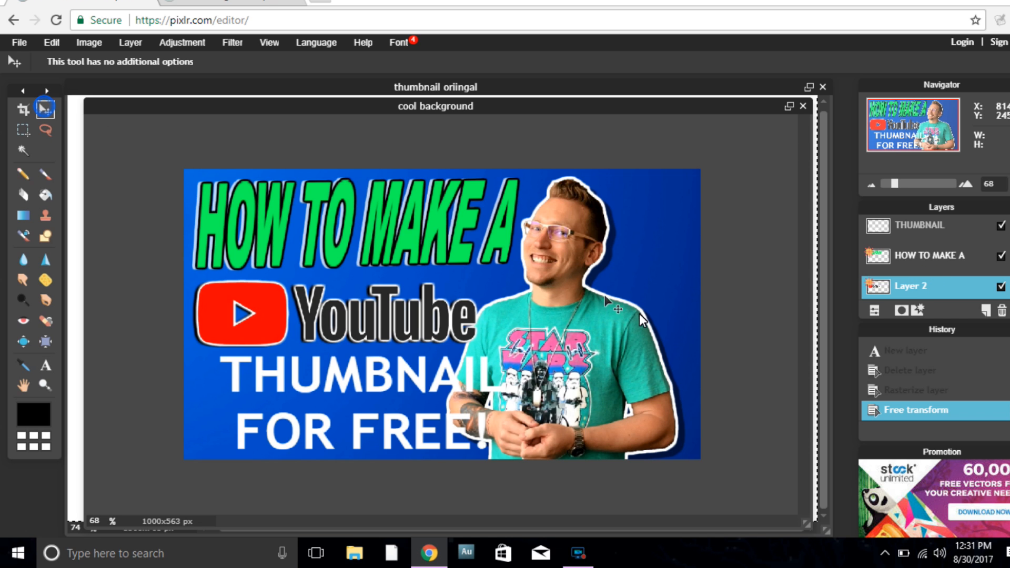
mouse_move(604, 314)
left_mouse_down()
mouse_move(617, 311)
mouse_move(601, 309)
left_mouse_up()
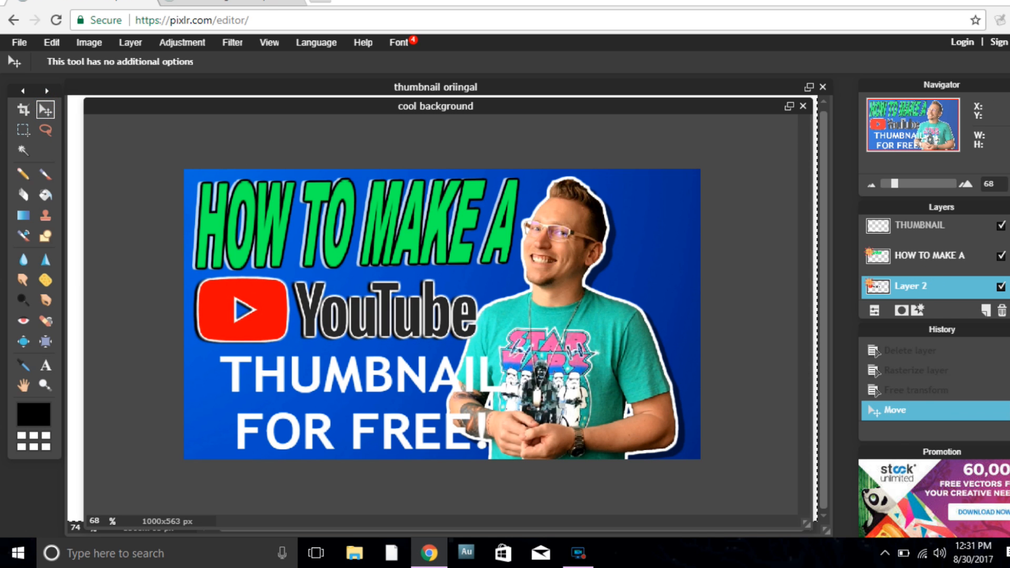
scroll(929, 263, "down", 3)
left_click(928, 270)
left_click_drag(612, 314, 637, 310)
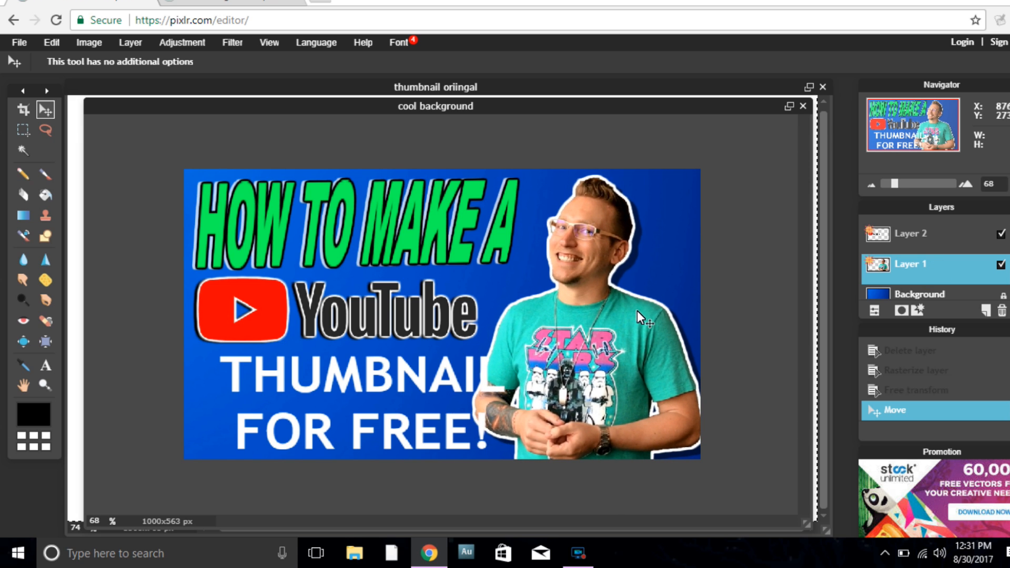
Move the YouTube logo slightly to the right and shift the "HOW TO MAKE A" title right towards the man
left_click(923, 232)
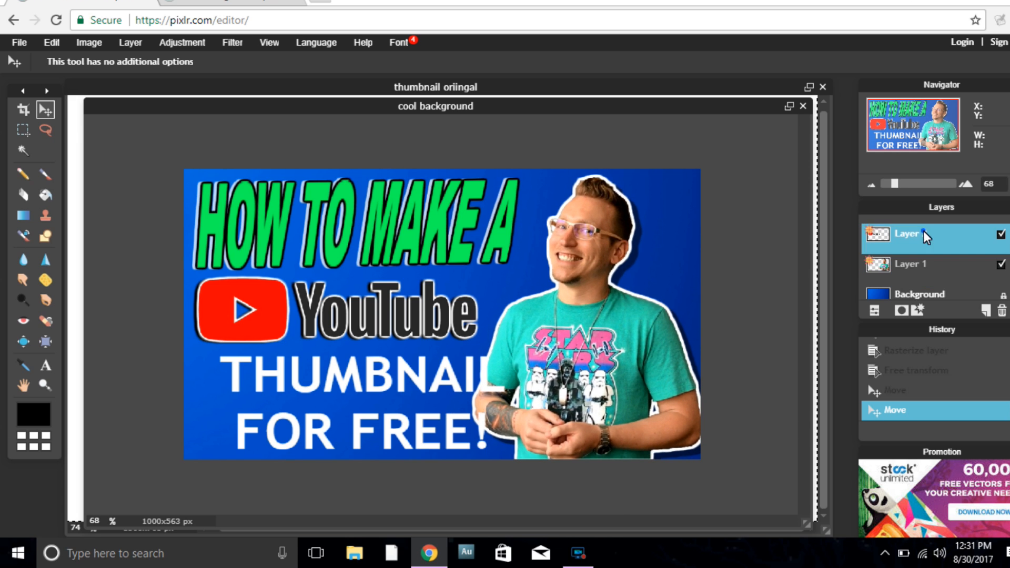
left_click_drag(505, 288, 510, 290)
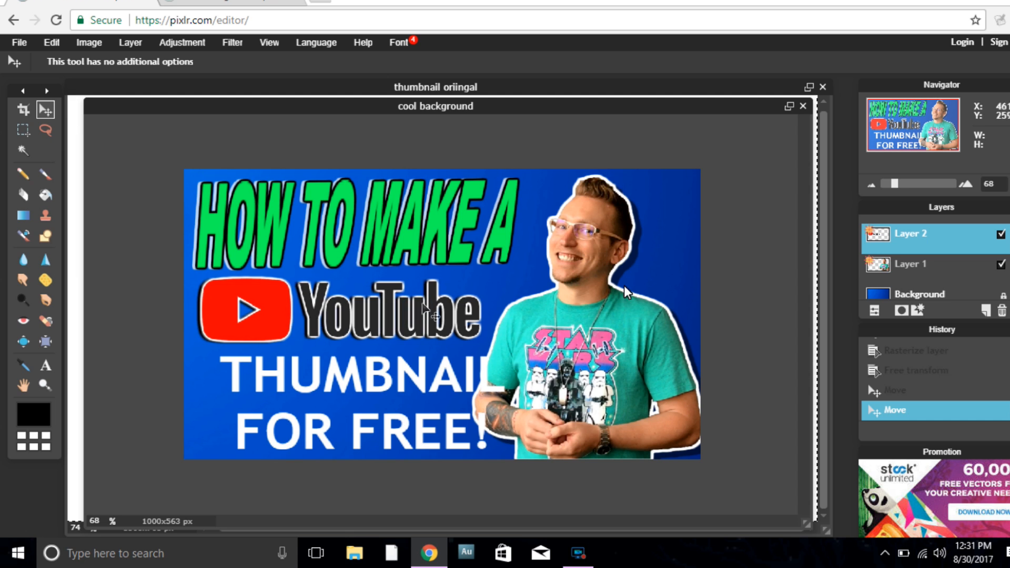
scroll(927, 258, "up", 2)
left_click(918, 245)
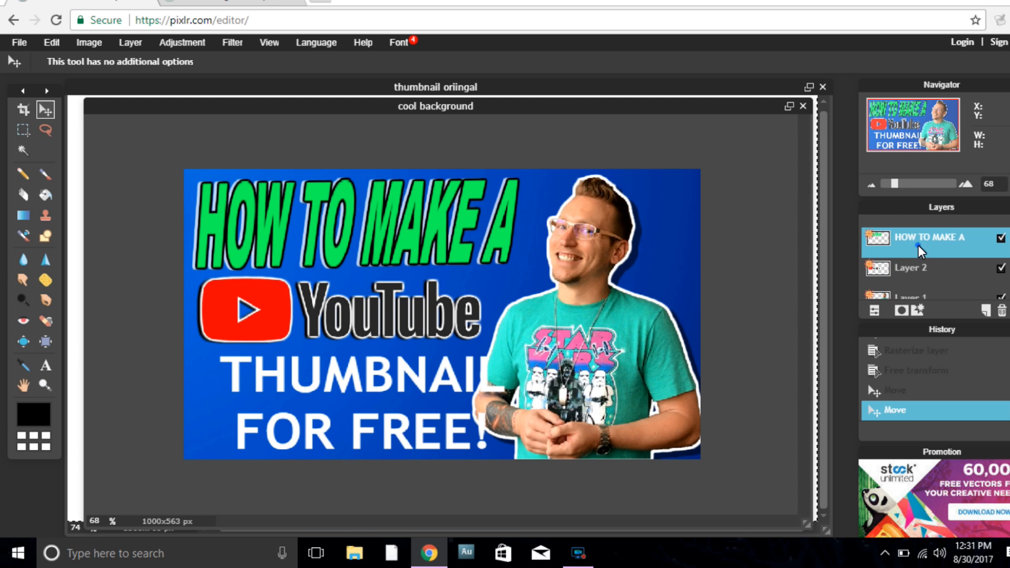
left_click_drag(319, 212, 324, 211)
left_click_drag(330, 210, 332, 210)
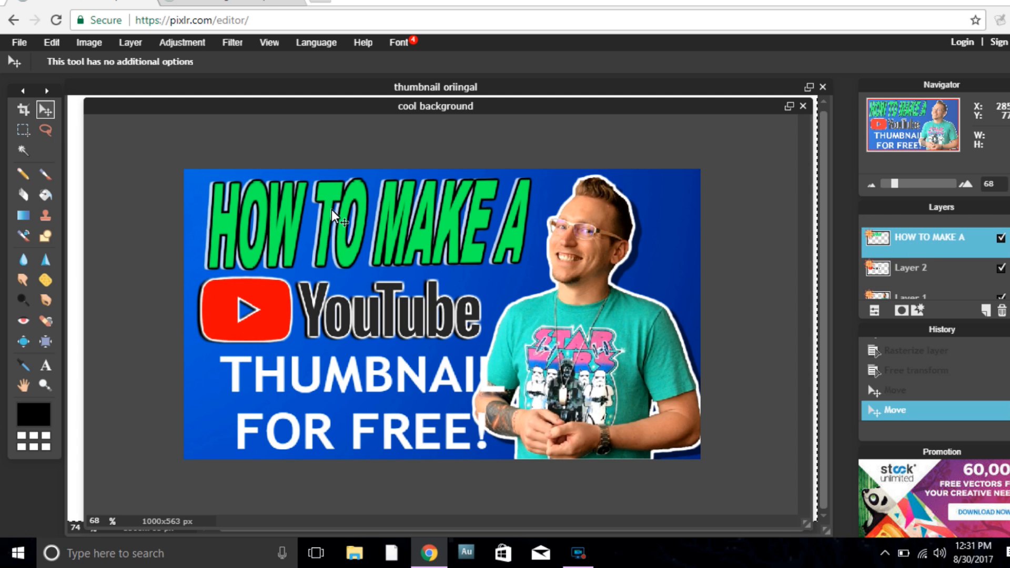
Nudge the "THUMBNAIL FOR FREE!" text slightly right and up
scroll(921, 247, "up", 1)
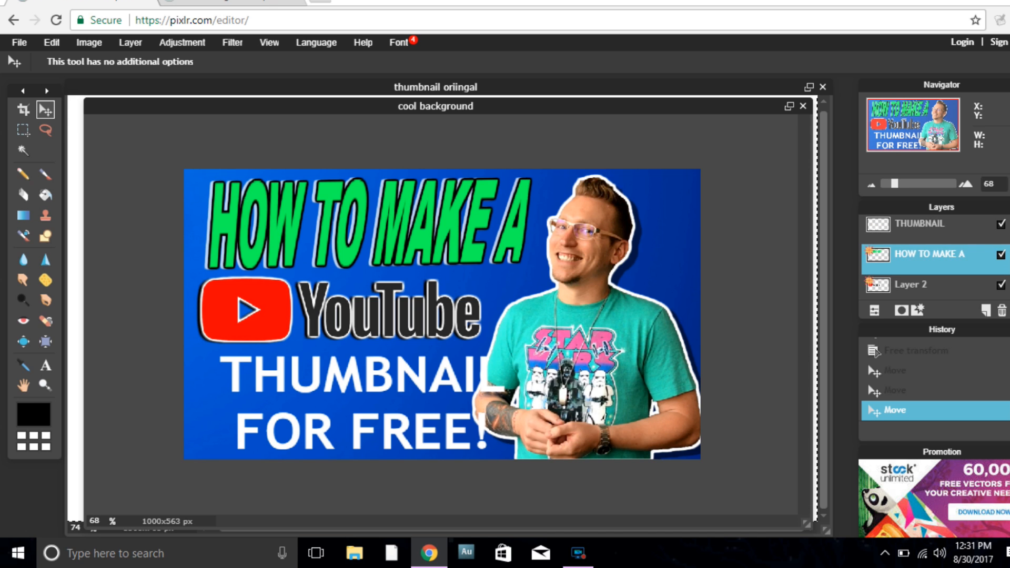
left_click(921, 227)
left_click_drag(412, 405, 432, 397)
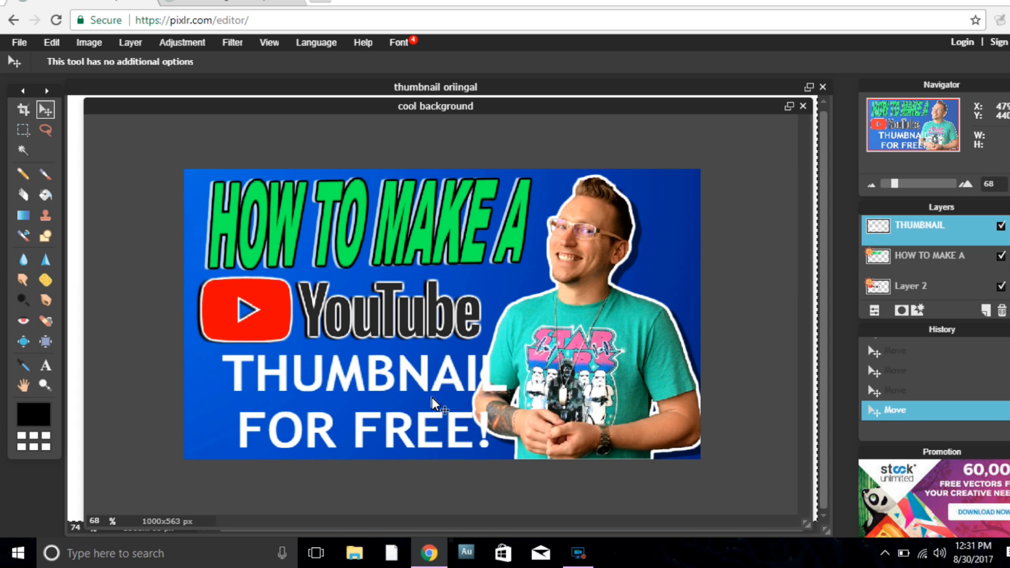
Add an outer glow to the THUMBNAIL layer in pink ff0077 with hardness 10 and size 8
right_click(915, 232)
left_click(792, 329)
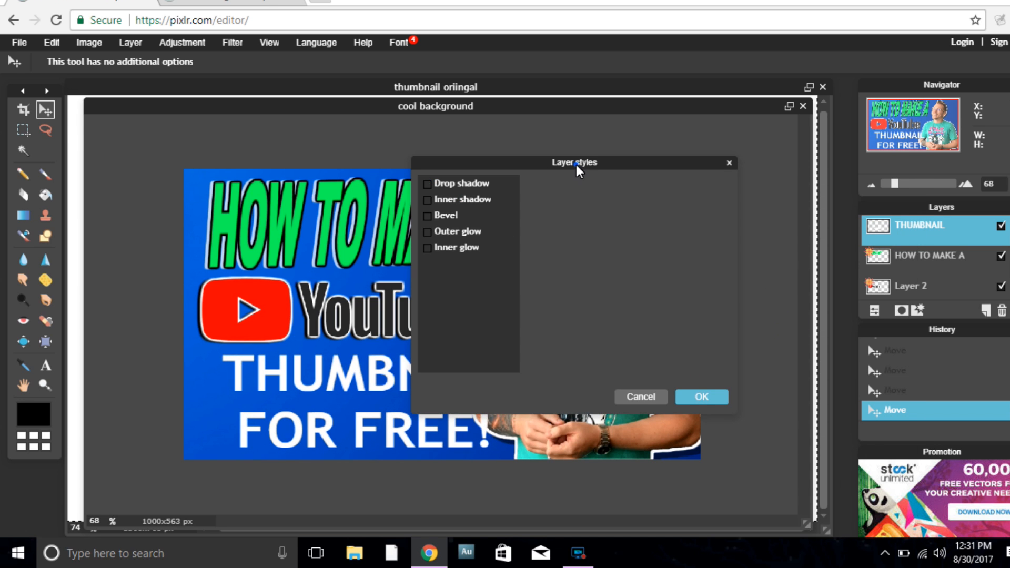
left_click_drag(576, 165, 626, 96)
left_click(477, 164)
left_click(672, 194)
left_click(584, 199)
left_click_drag(495, 137, 495, 133)
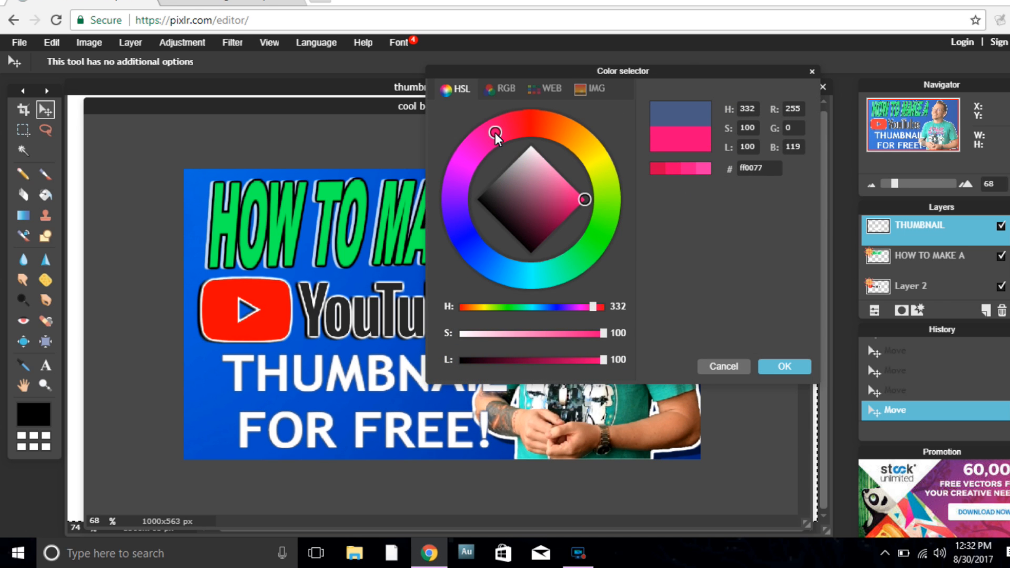
left_click(799, 370)
left_click_drag(693, 154, 777, 157)
left_click_drag(666, 172, 664, 170)
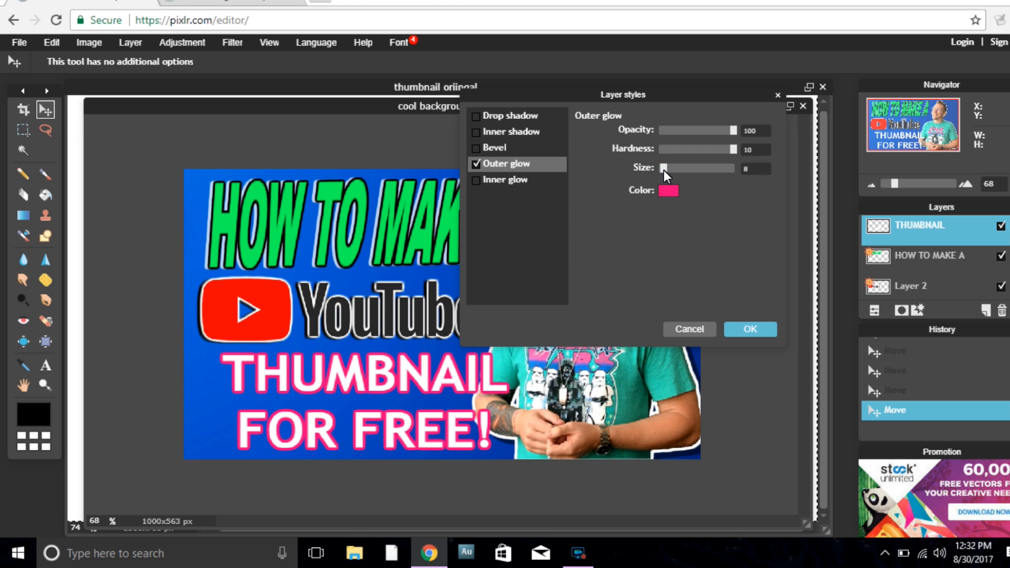
Change the THUMBNAIL layer's outer glow colour to black 000000 and set its size to 14
left_click(668, 190)
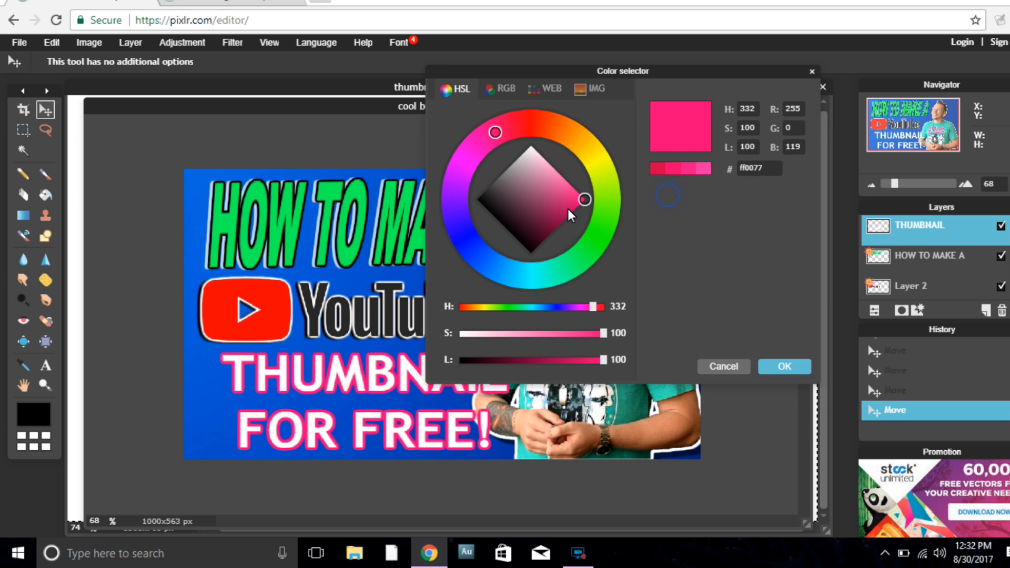
left_click_drag(577, 203, 527, 269)
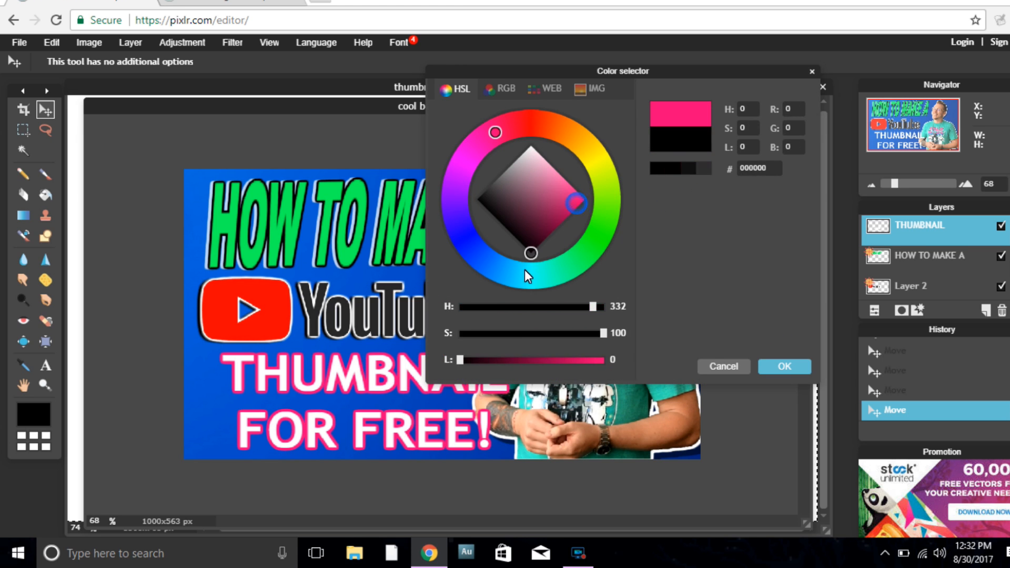
left_click(785, 367)
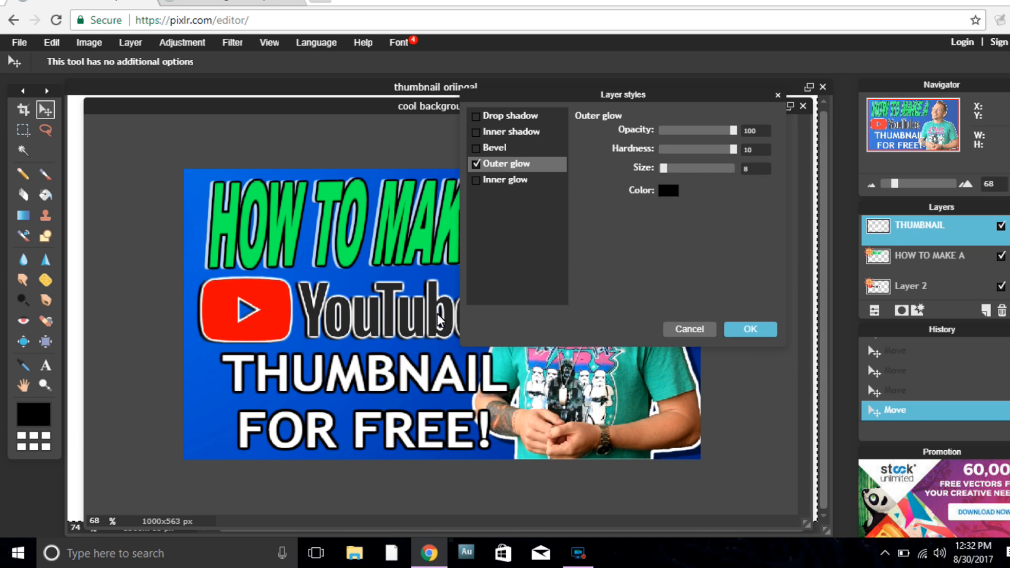
left_click_drag(665, 169, 668, 169)
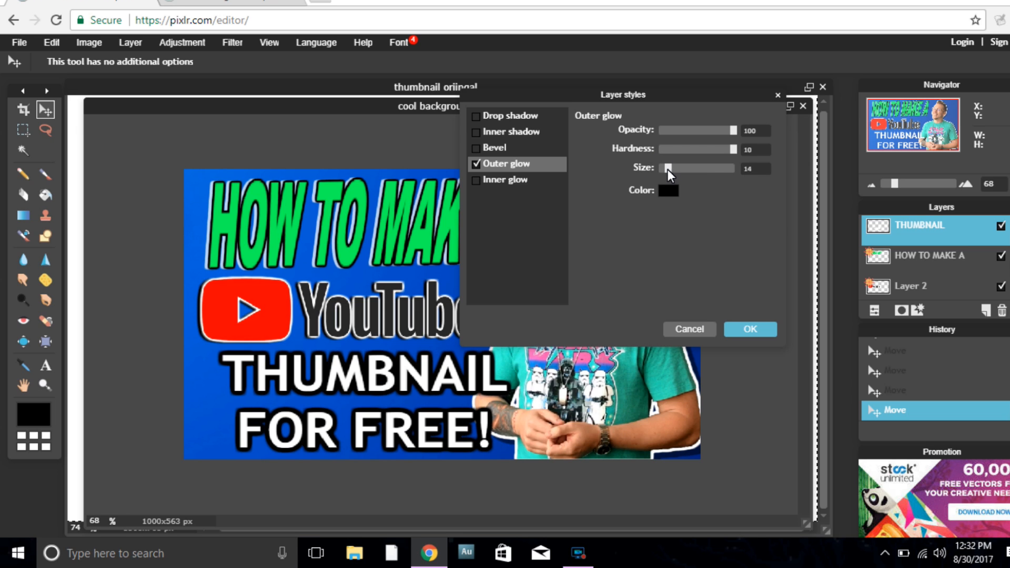
left_click(738, 329)
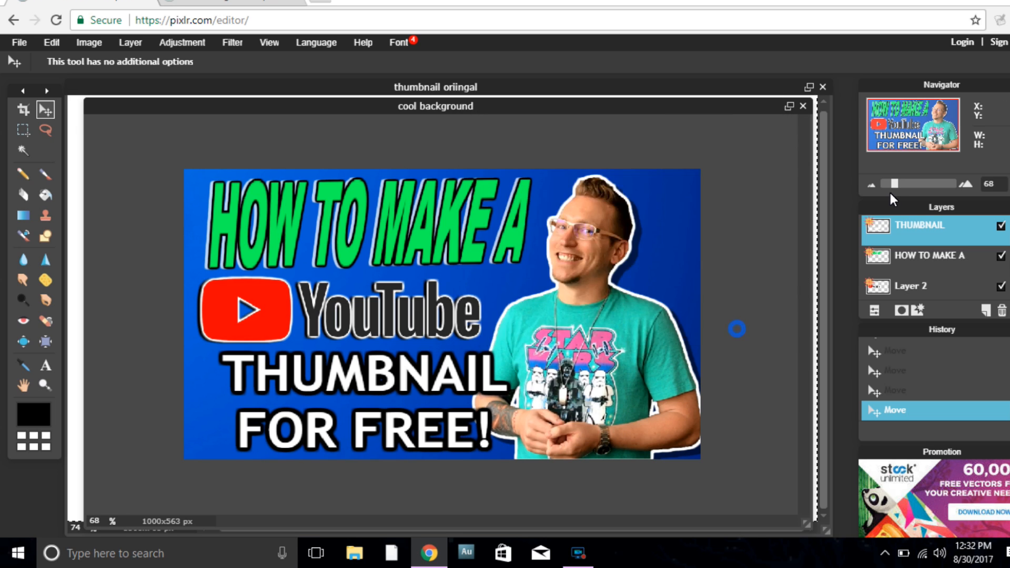
Add a drop shadow in pink ff006a to the THUMBNAIL layer
left_click_drag(898, 184, 902, 185)
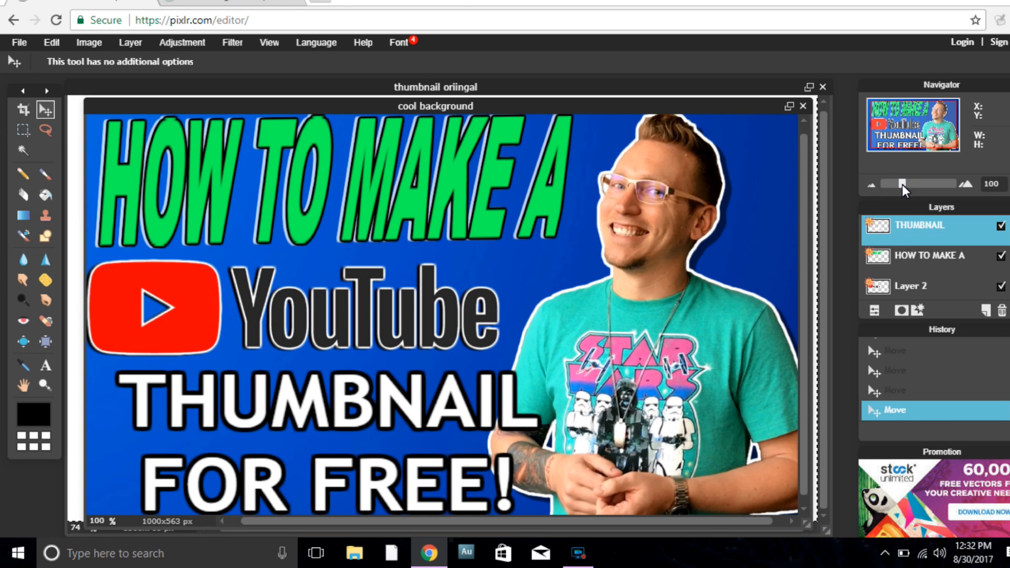
left_click_drag(914, 127, 908, 141)
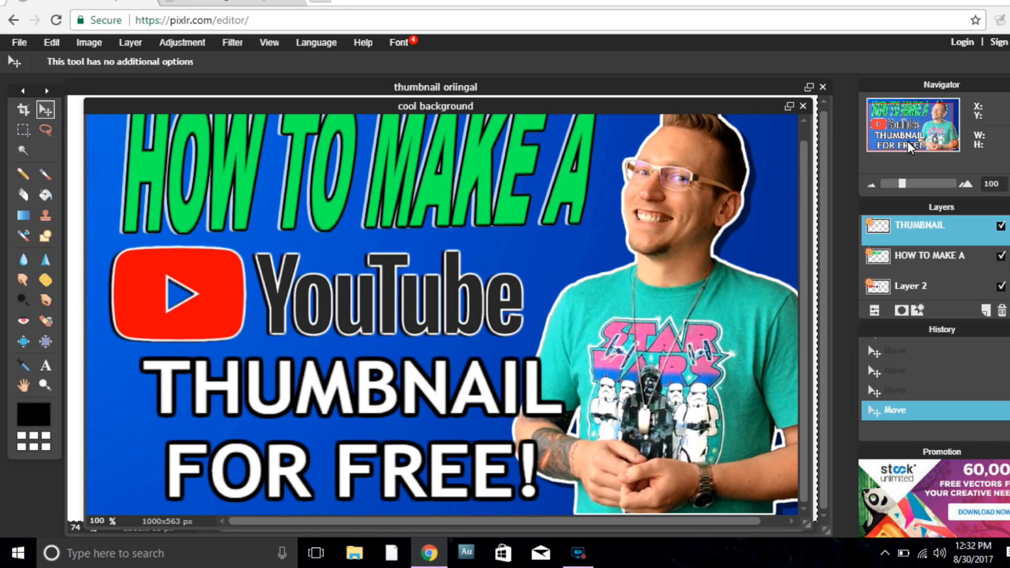
right_click(917, 232)
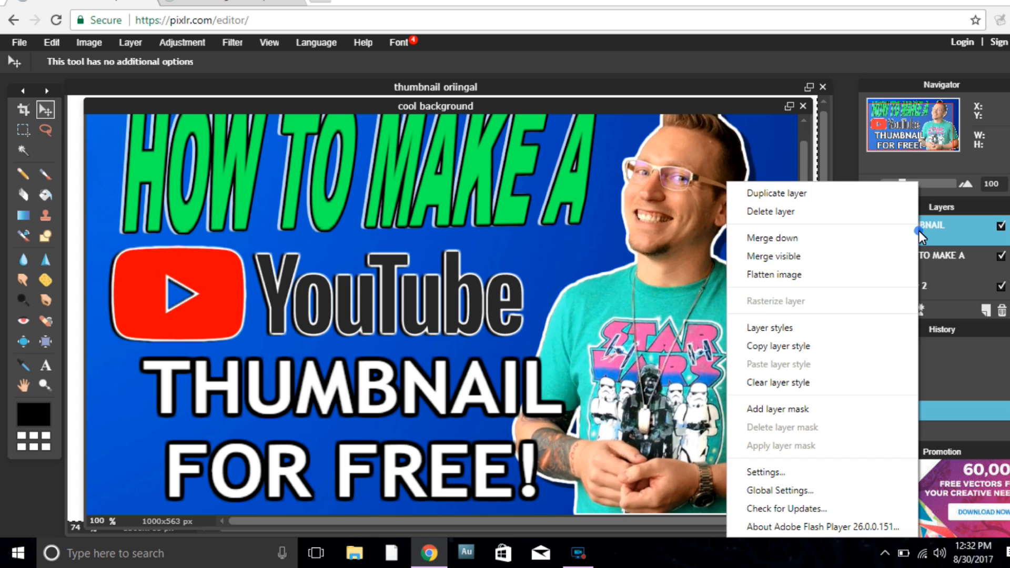
left_click(761, 324)
left_click(499, 94)
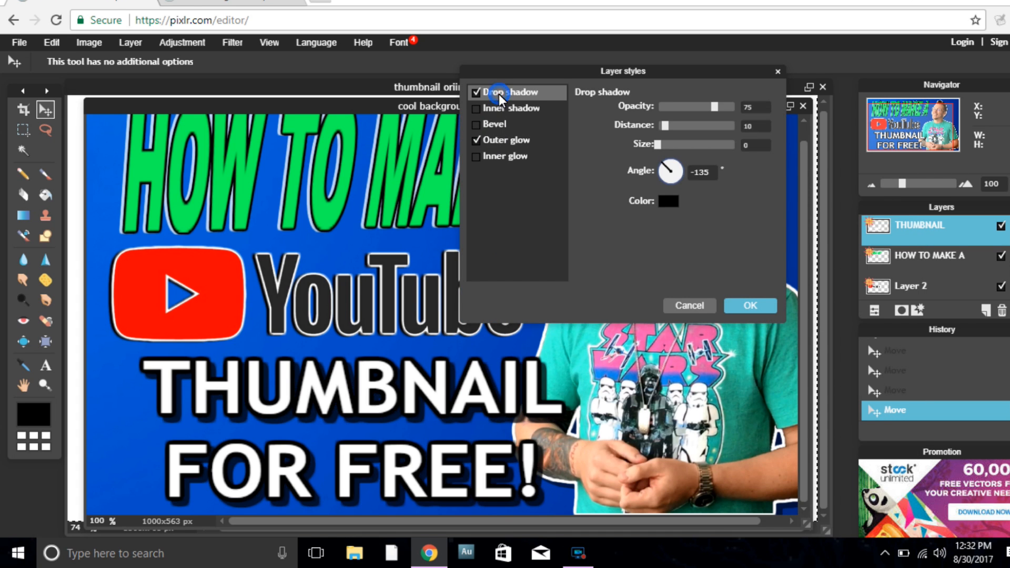
left_click(669, 202)
left_click_drag(525, 133, 501, 127)
left_click_drag(484, 191, 599, 203)
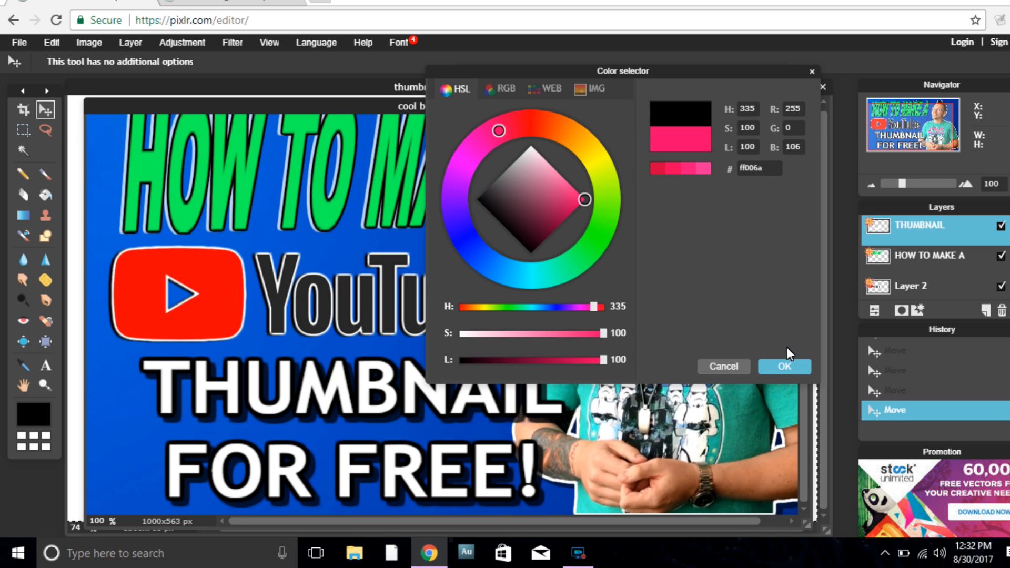
left_click(792, 368)
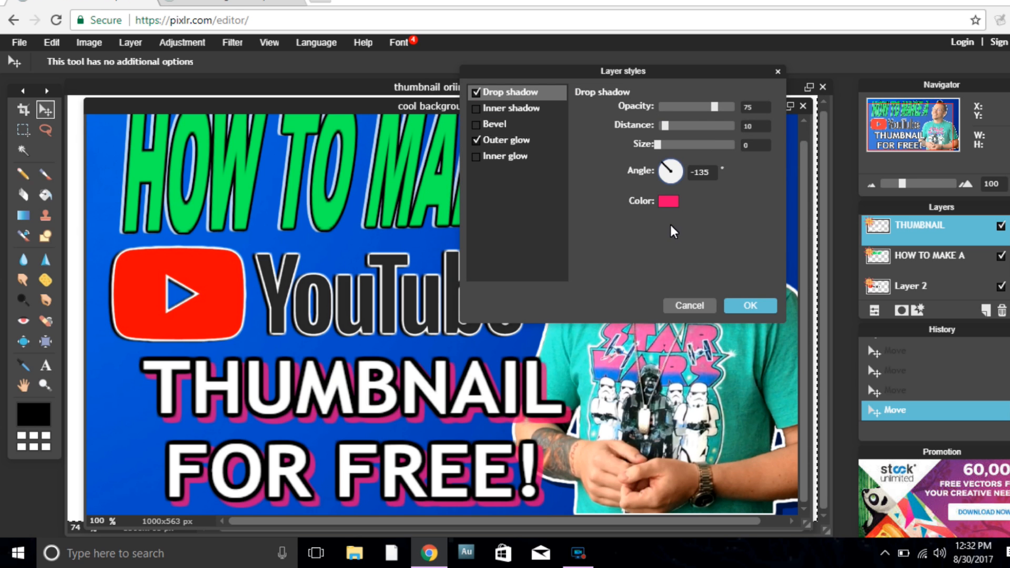
Set the THUMBNAIL layer's drop shadow to distance 8 and opacity 100
left_click_drag(665, 128, 664, 129)
left_click_drag(716, 106, 753, 107)
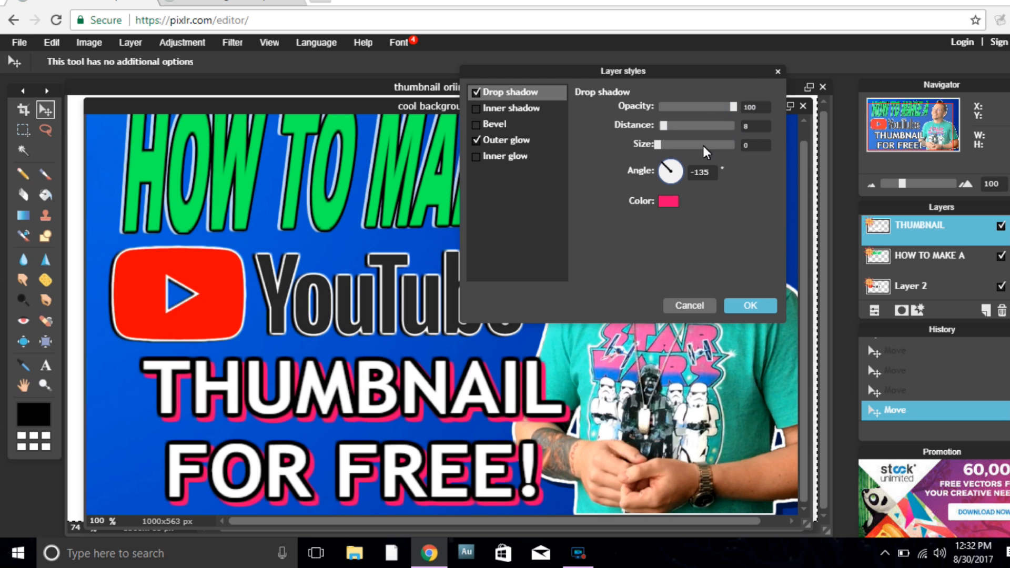
left_click(750, 306)
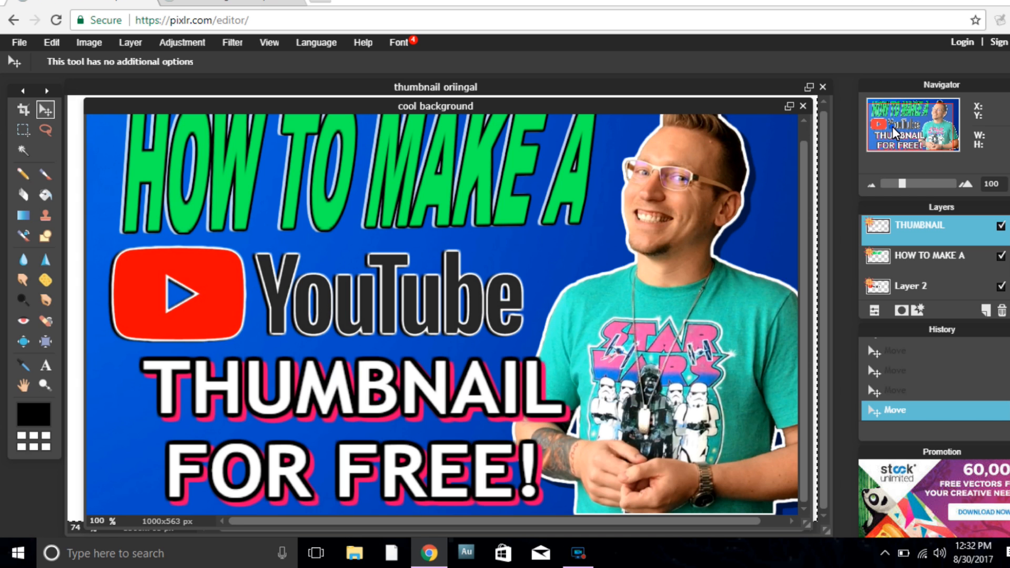
Examine the whole thumbnail composition and view it at 100% zoom
left_click_drag(892, 128, 864, 105)
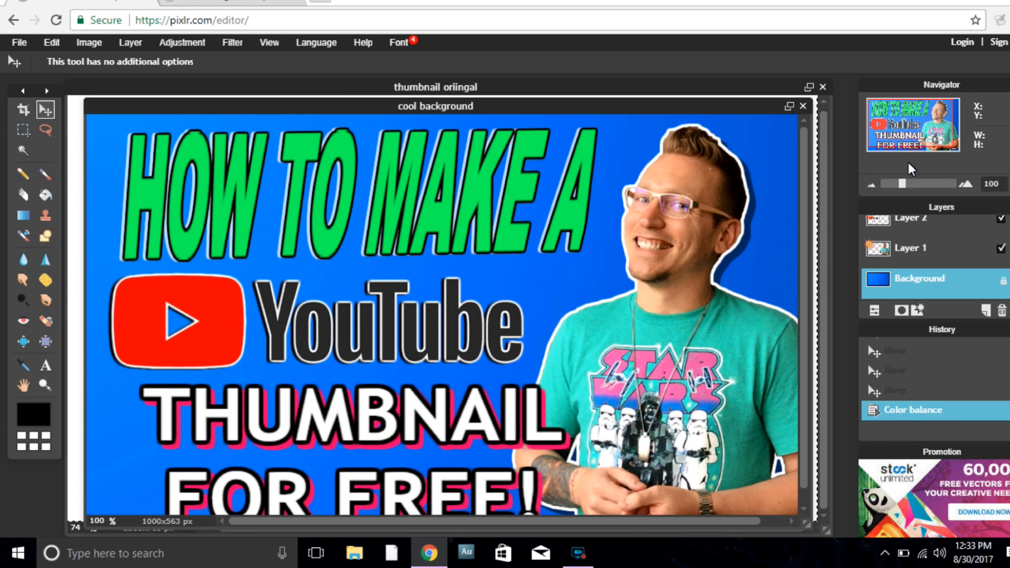
left_click(899, 187)
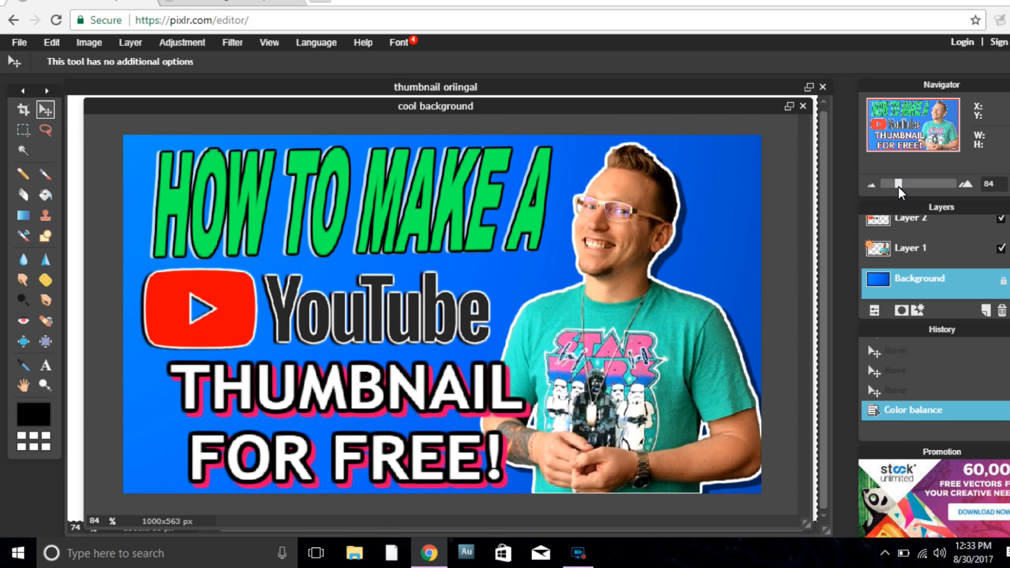
left_click(994, 183)
type("10")
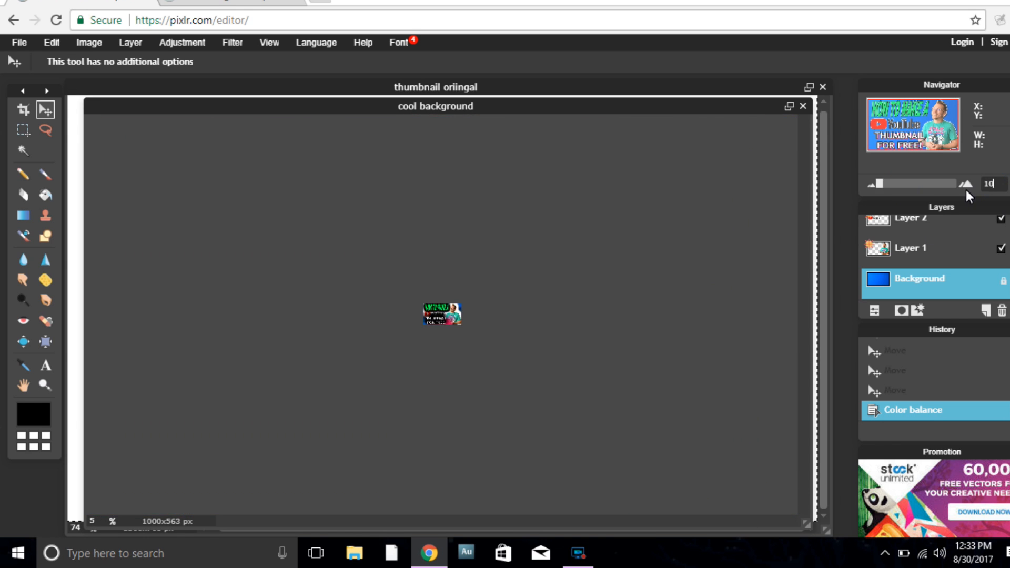
type("0")
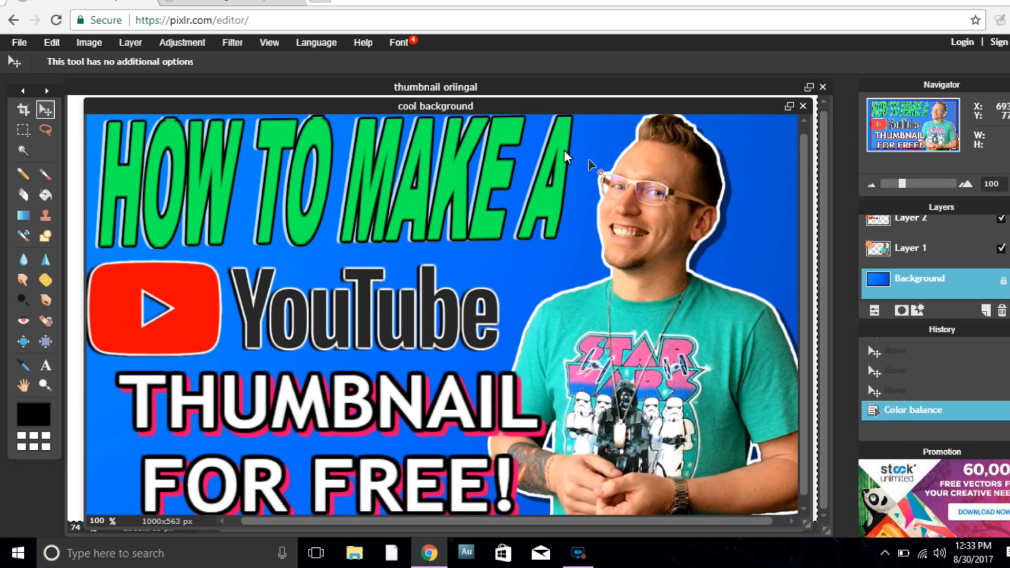
Start saving the image to the computer and choose the PNG (Transparent, full quality) format
left_click(24, 43)
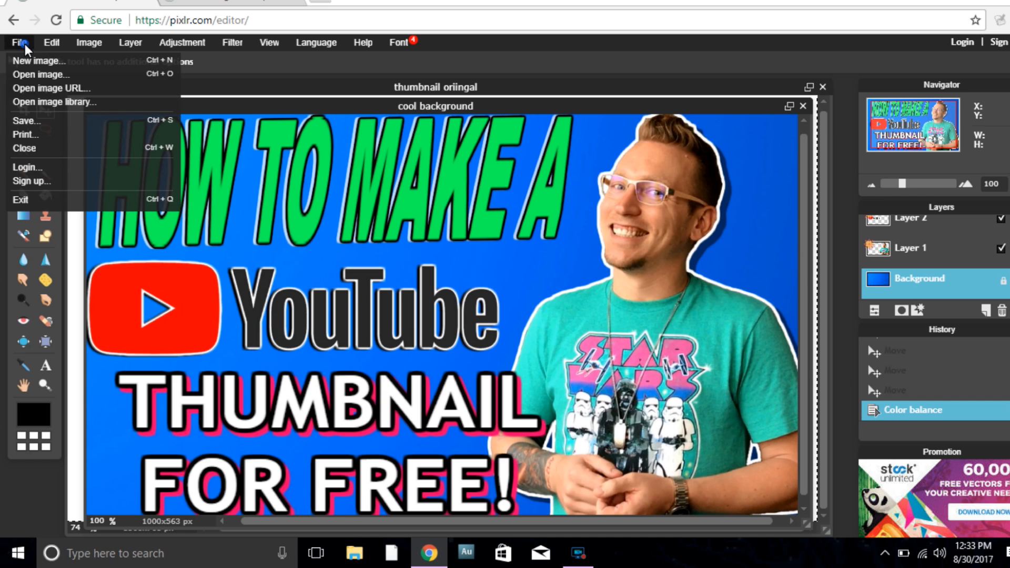
left_click(31, 124)
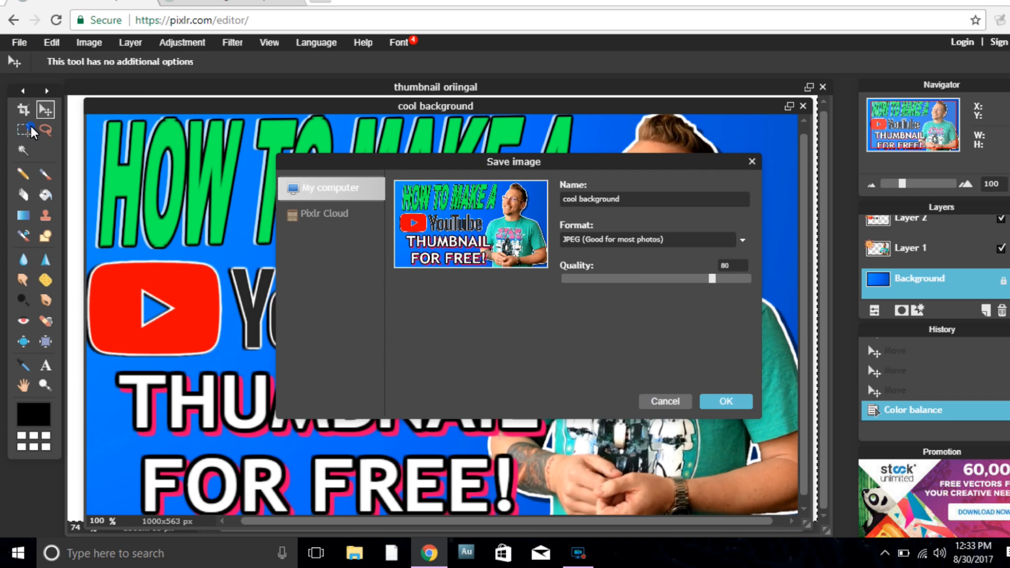
left_click(742, 242)
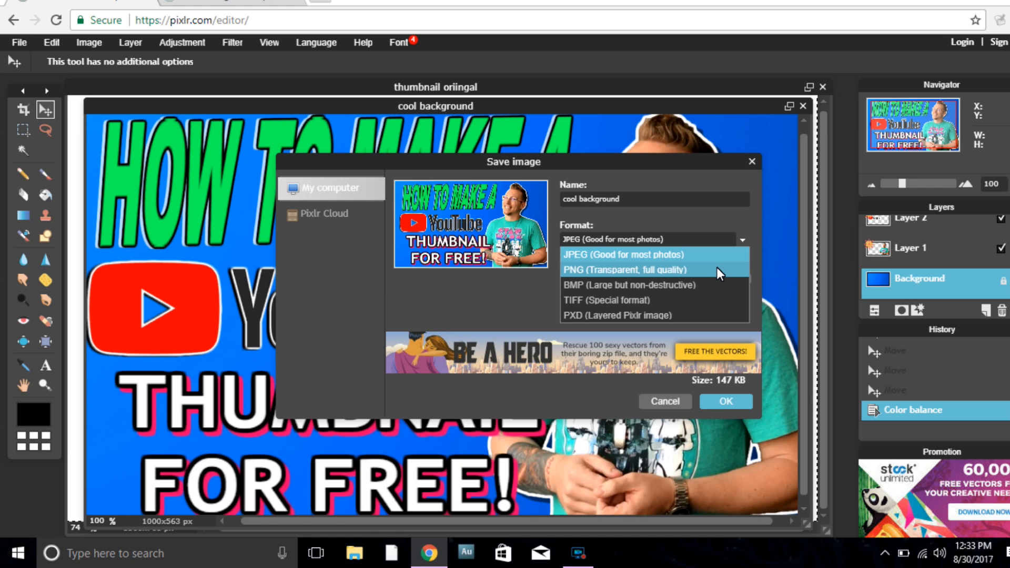
left_click(717, 268)
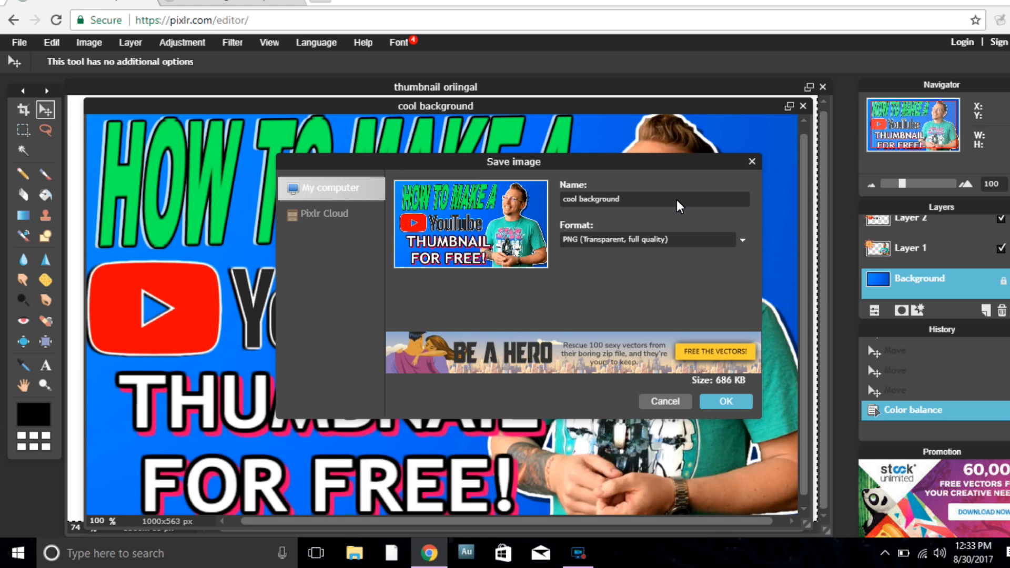
Name the image "Thumbnail Video Thumbnail" and save it as a PNG in the Desktop's Thumbnail Video folder
left_click_drag(675, 200, 437, 198)
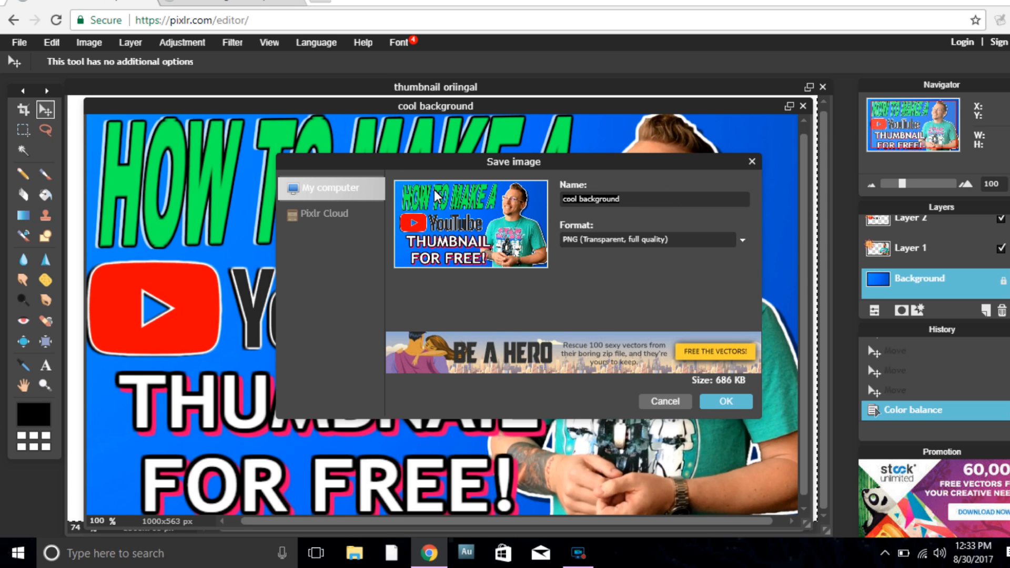
type("th")
key("BackSpace")
key("BackSpace")
type("Thumbna")
key("BackSpace")
type("nail Video Thumbnail")
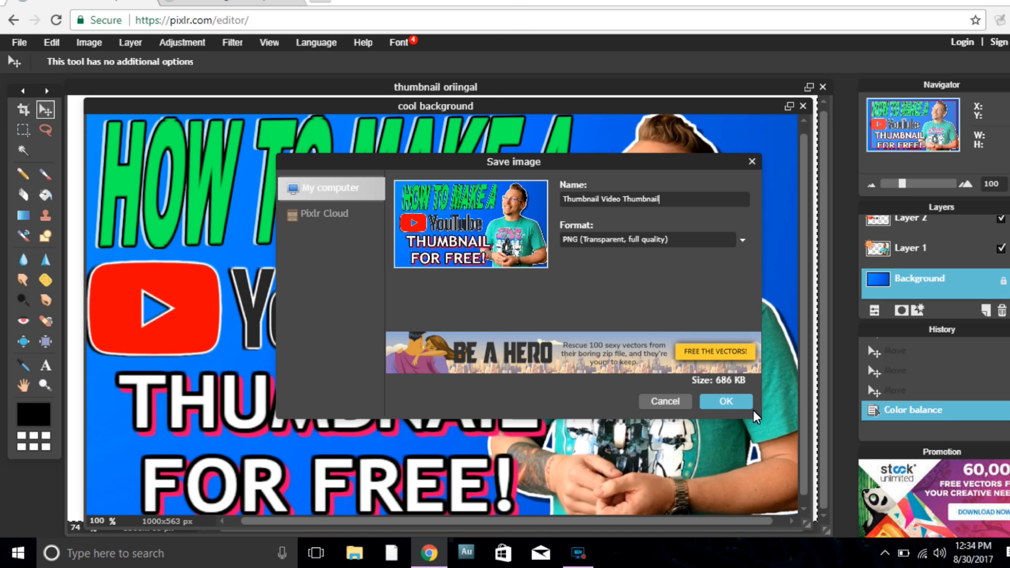
left_click(737, 404)
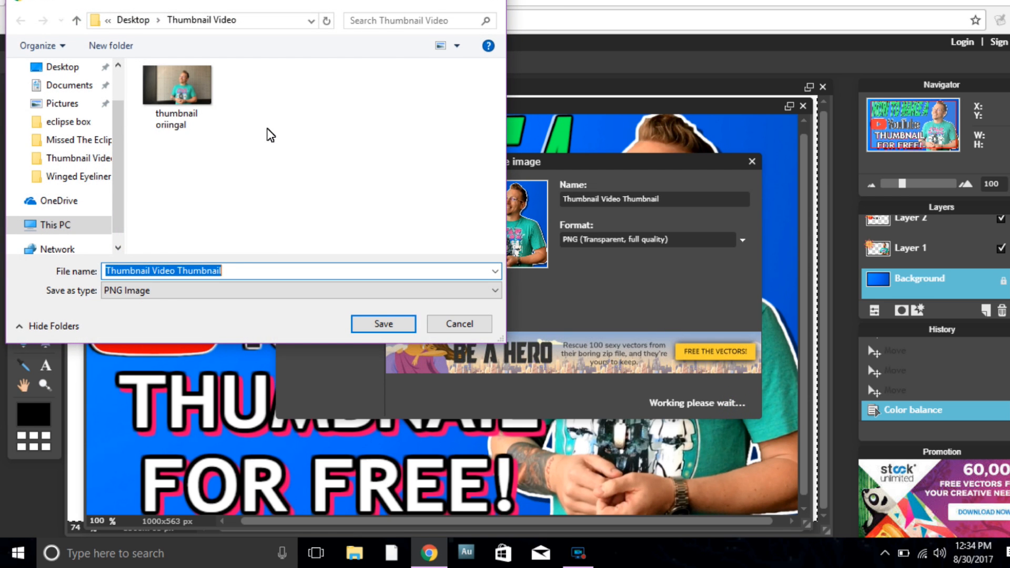
left_click(387, 324)
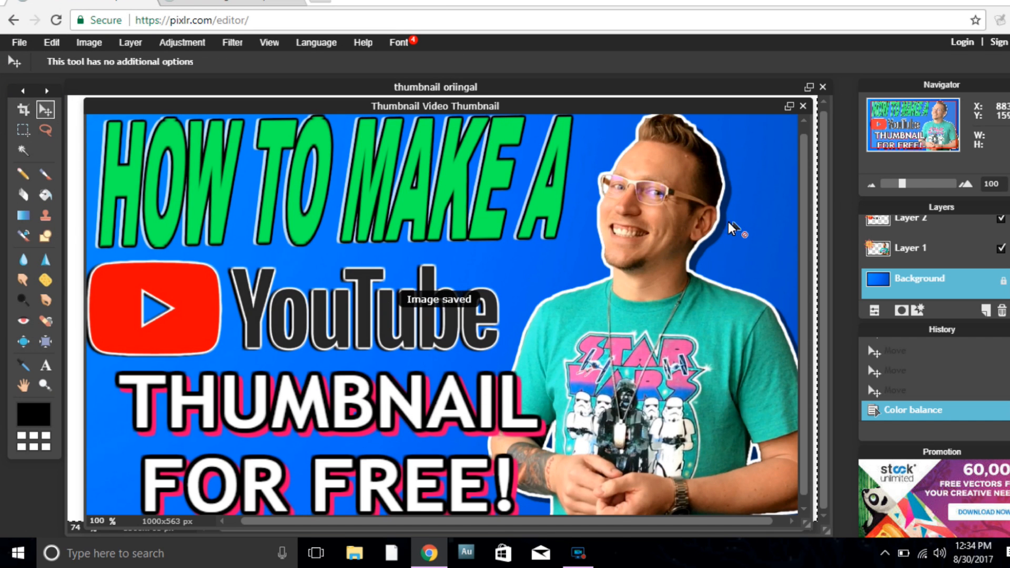
left_click_drag(903, 187, 899, 187)
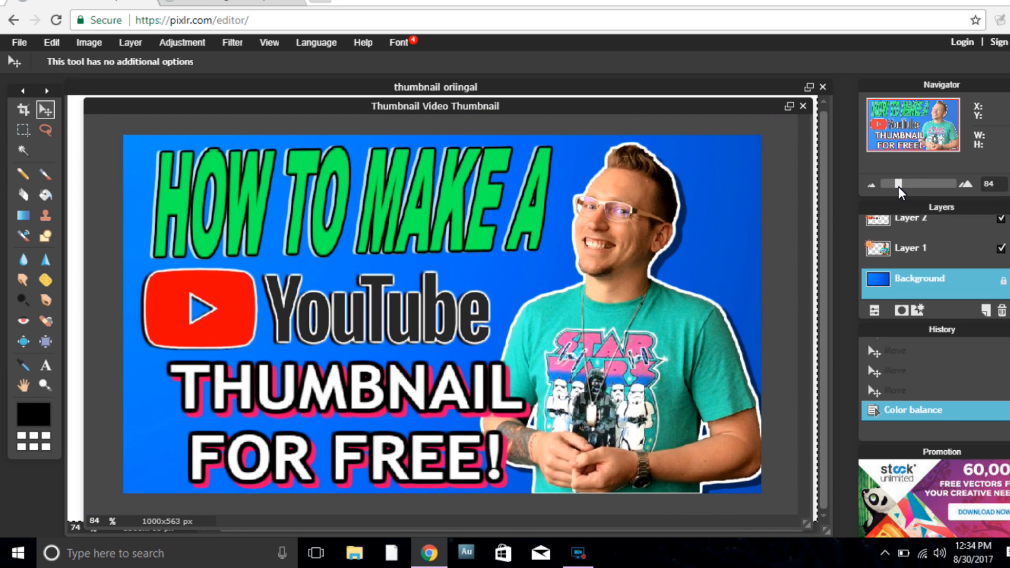